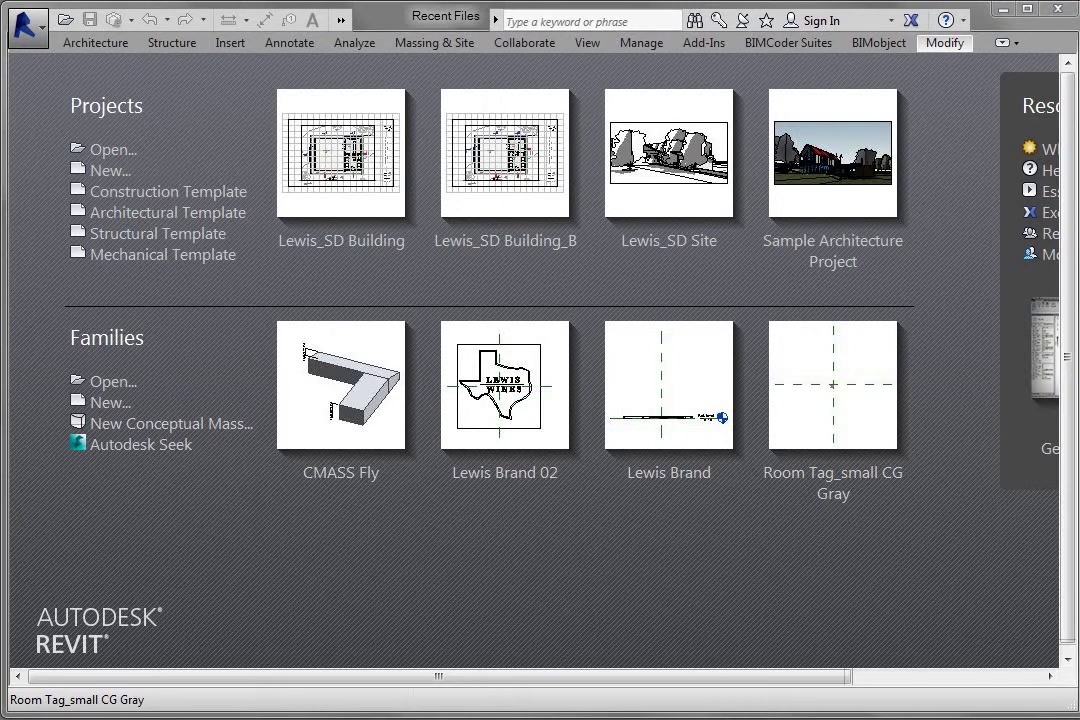
Create a new conceptual mass family from the Mass.rft template.
{"action": "left_click", "coordinate": [140, 427]}
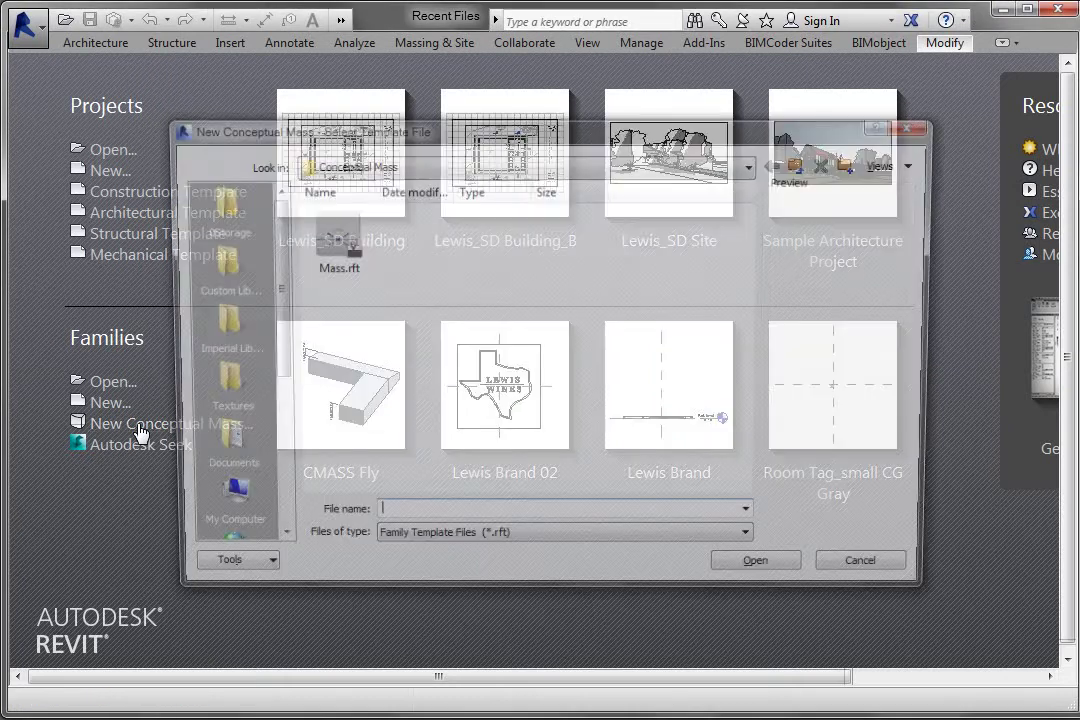
{"action": "double_click", "coordinate": [332, 238]}
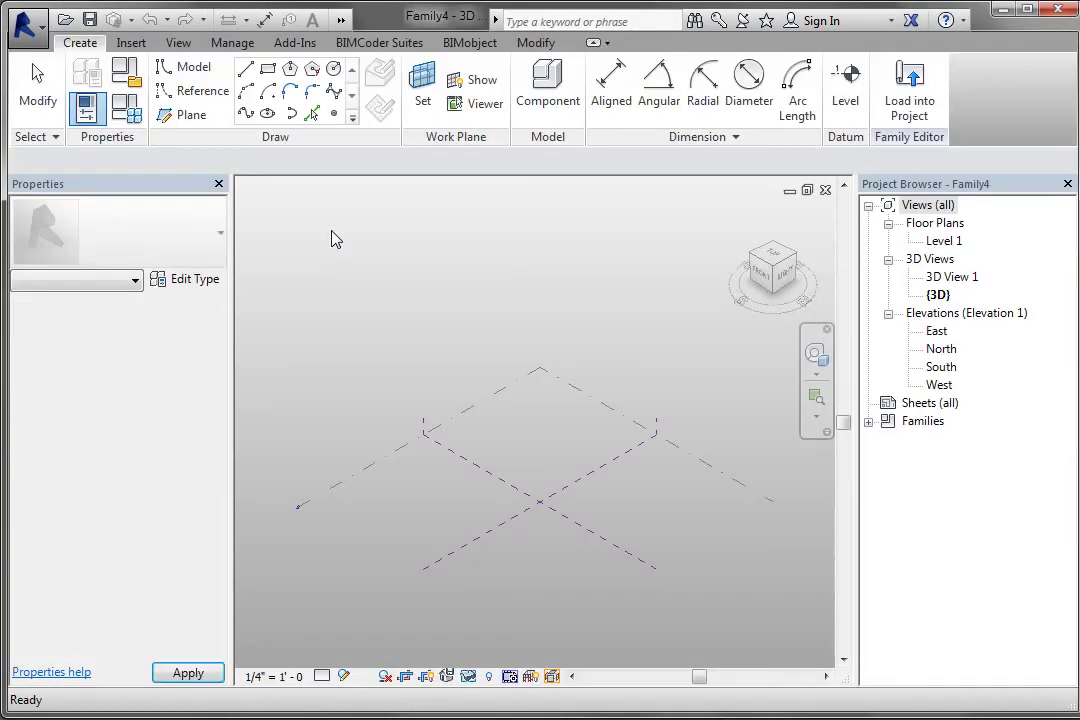
Set the 3D view's background to None in the Graphic Display Options.
{"action": "left_click", "coordinate": [344, 677]}
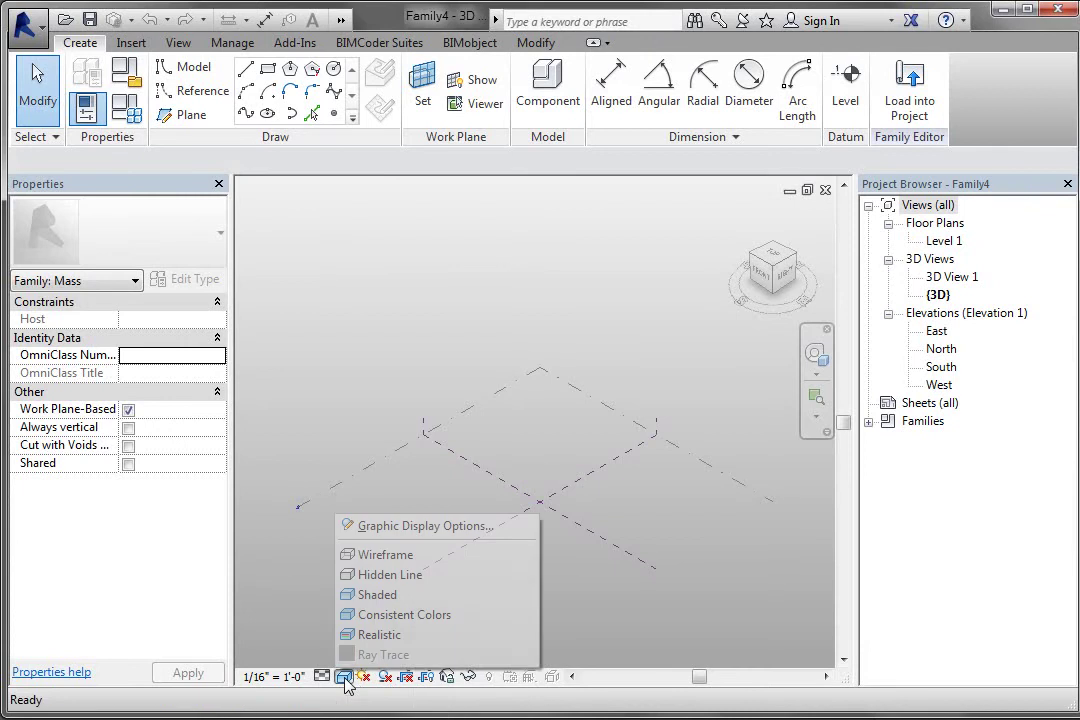
{"action": "left_click", "coordinate": [398, 527]}
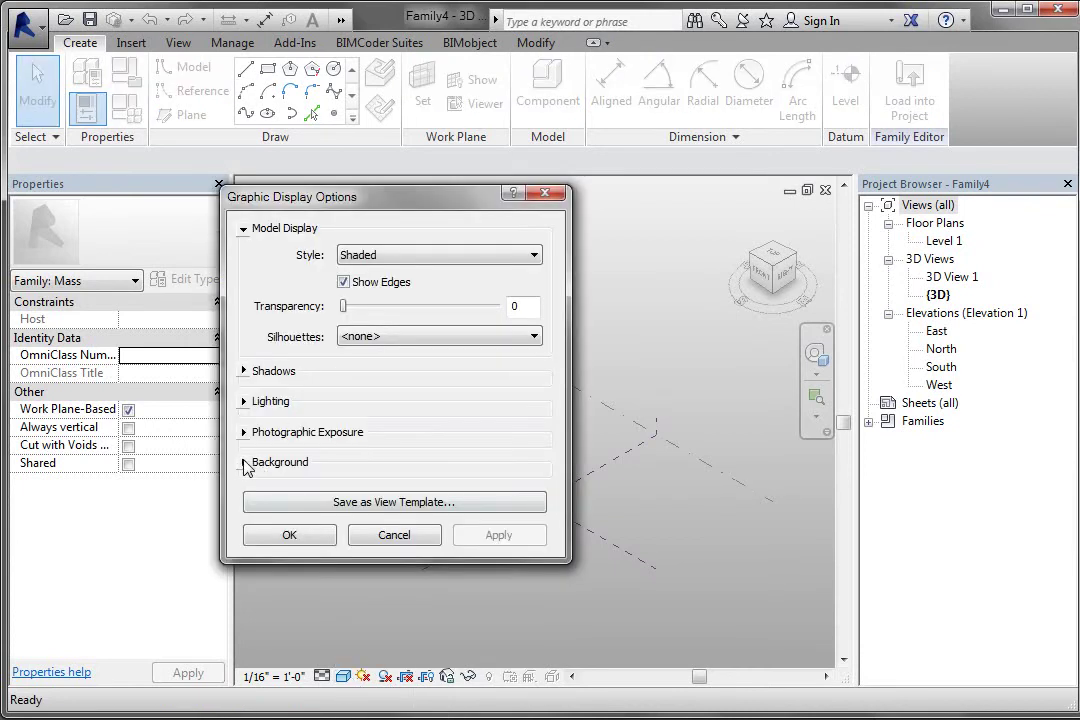
{"action": "left_click", "coordinate": [246, 465]}
{"action": "left_click", "coordinate": [398, 494]}
{"action": "left_click", "coordinate": [402, 514]}
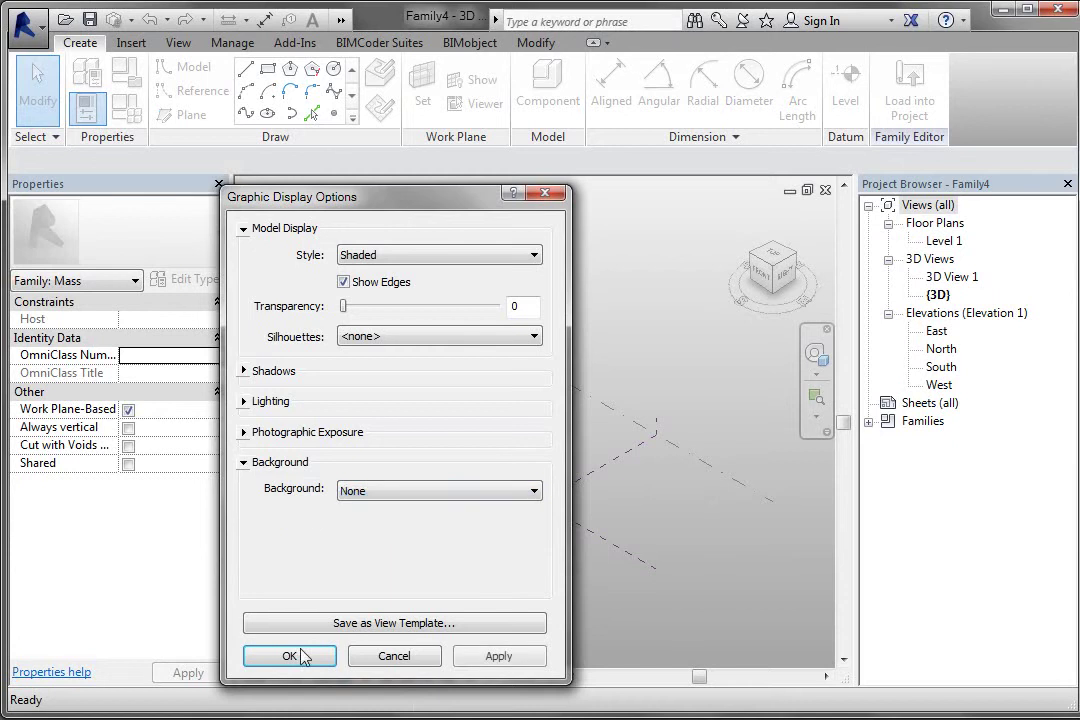
{"action": "left_click", "coordinate": [306, 656]}
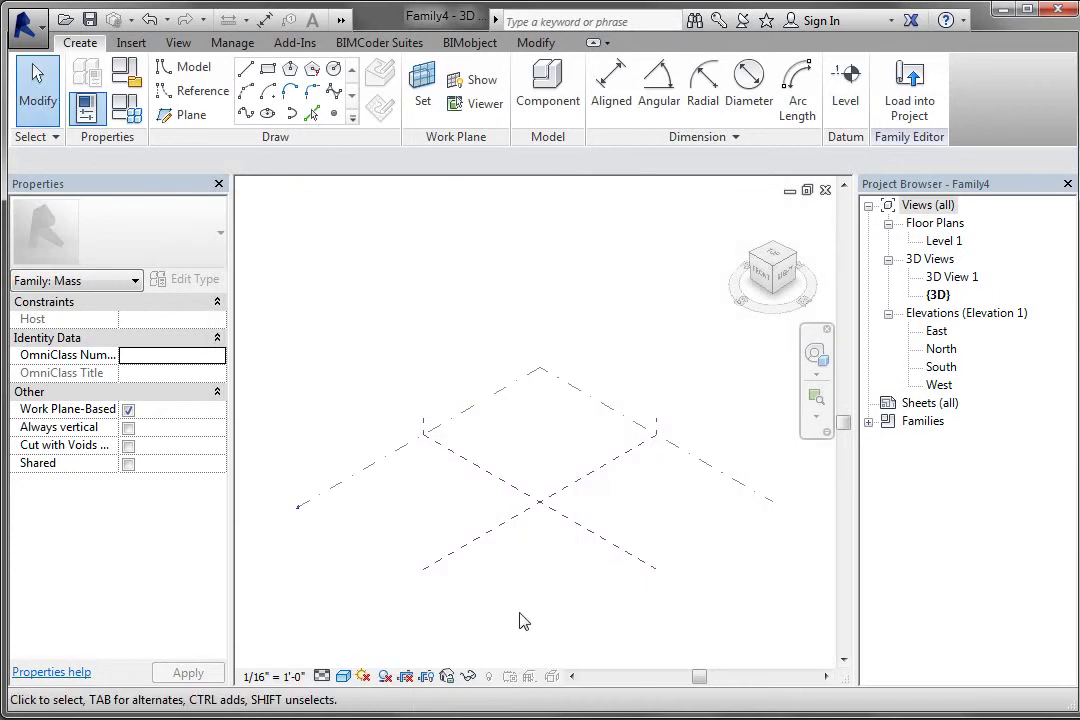
{"action": "scroll", "coordinate": [520, 621], "scroll_direction": "up", "scroll_amount": 2}
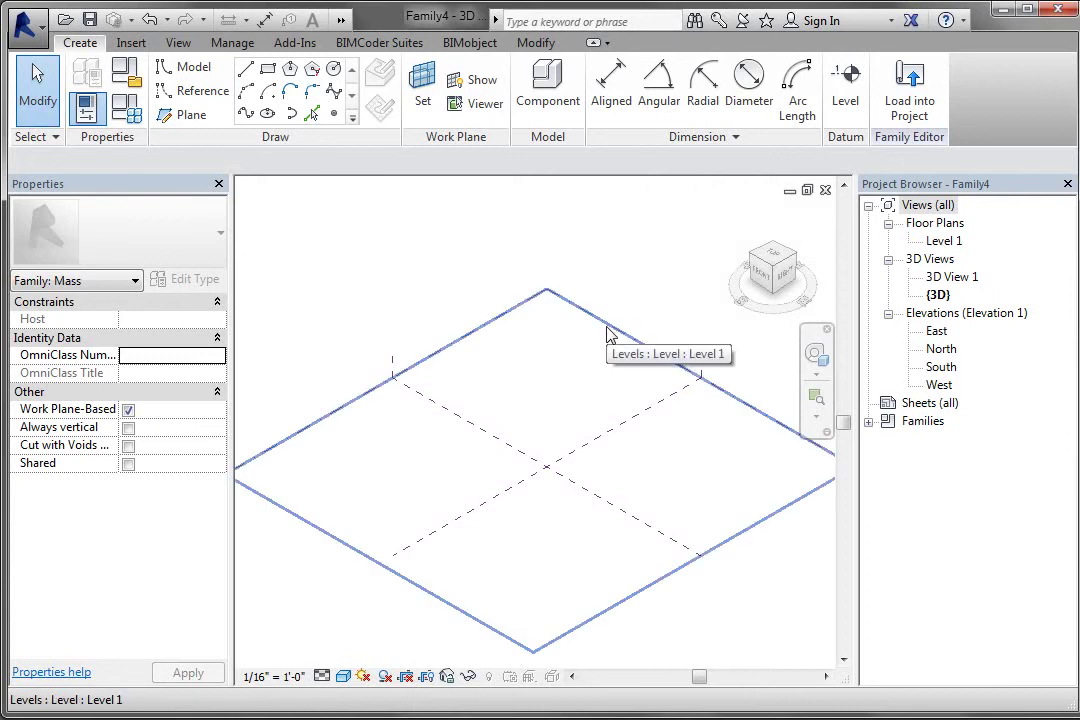
Draw a closed L-shaped outline of model lines on the Level 1 floor plan, about 104 ft by 88 ft overall, southwest of the reference plane intersection.
{"action": "double_click", "coordinate": [935, 241]}
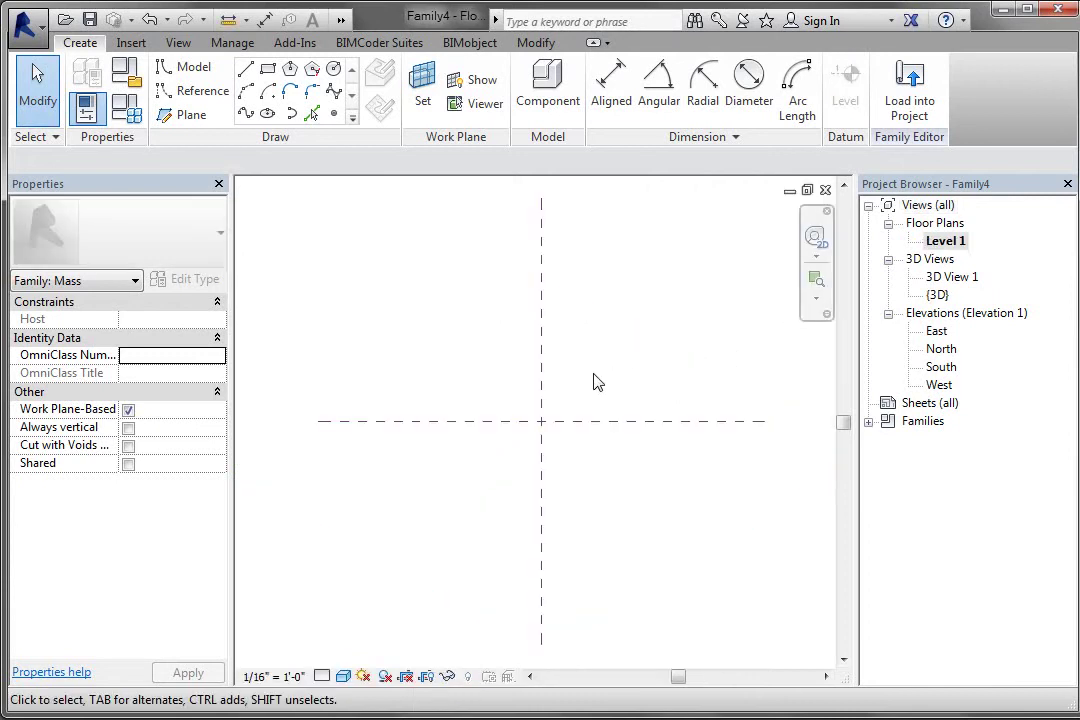
{"action": "left_click", "coordinate": [193, 70]}
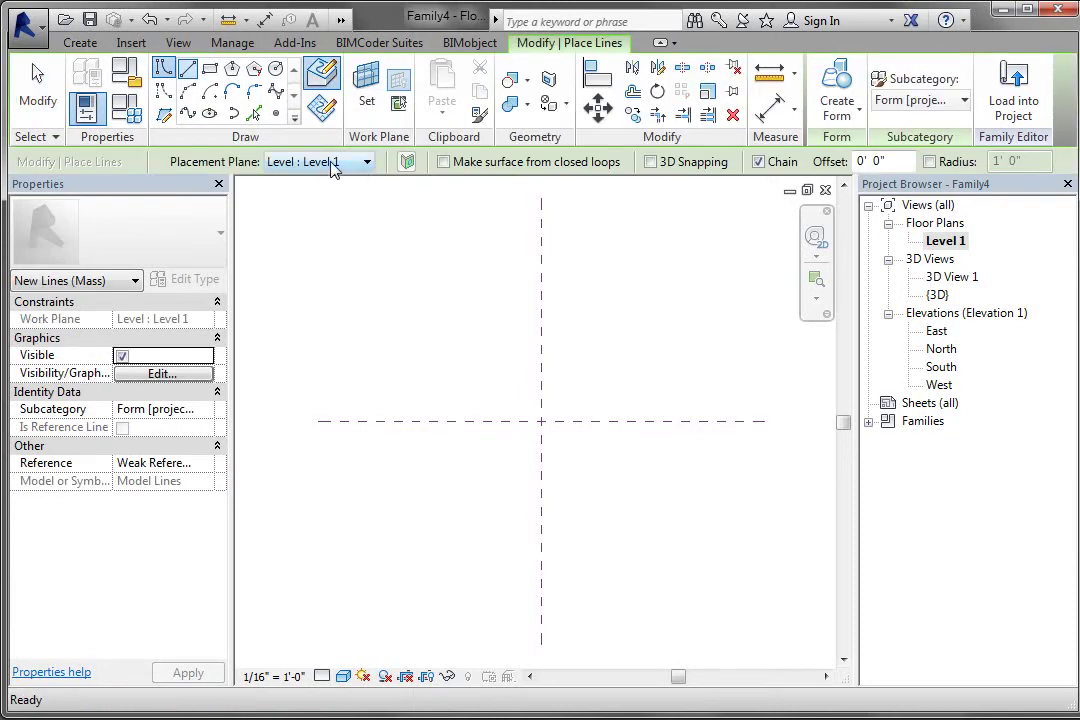
{"action": "left_click", "coordinate": [378, 438]}
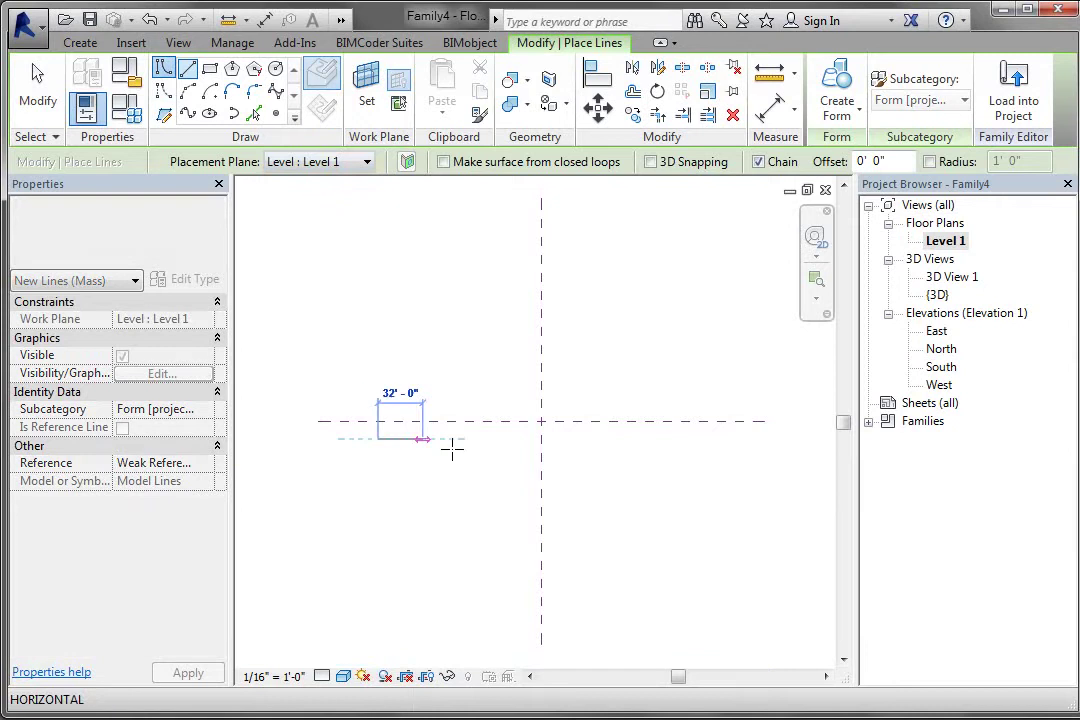
{"action": "left_click", "coordinate": [523, 439]}
{"action": "left_click", "coordinate": [523, 561]}
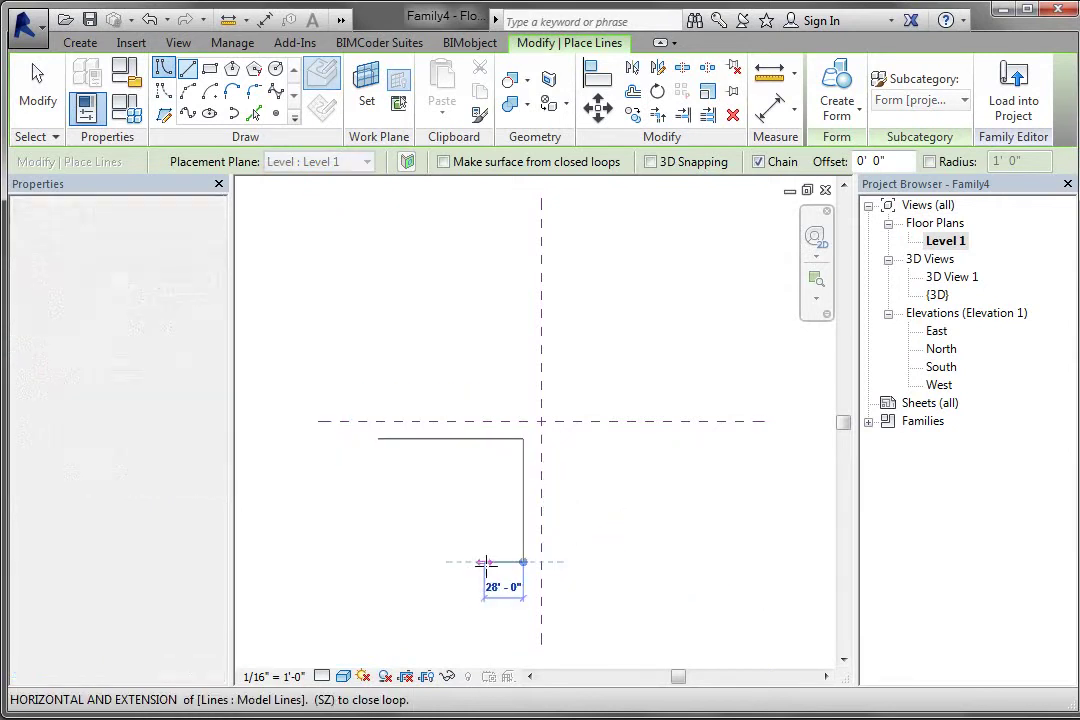
{"action": "left_click", "coordinate": [473, 562]}
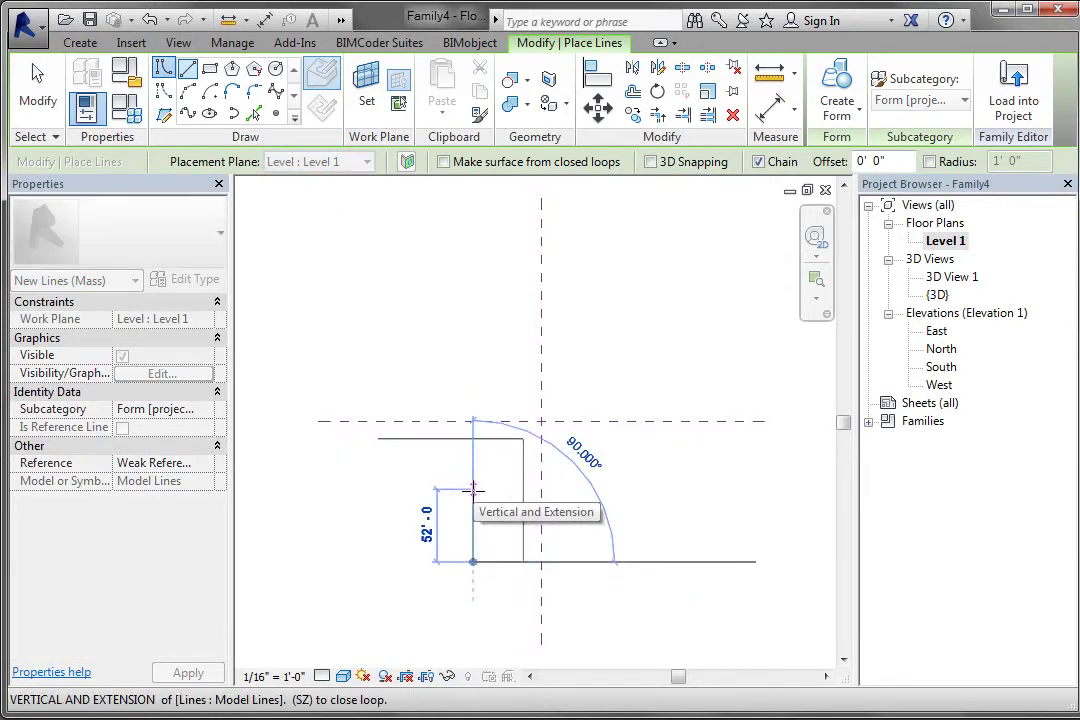
{"action": "left_click", "coordinate": [474, 484]}
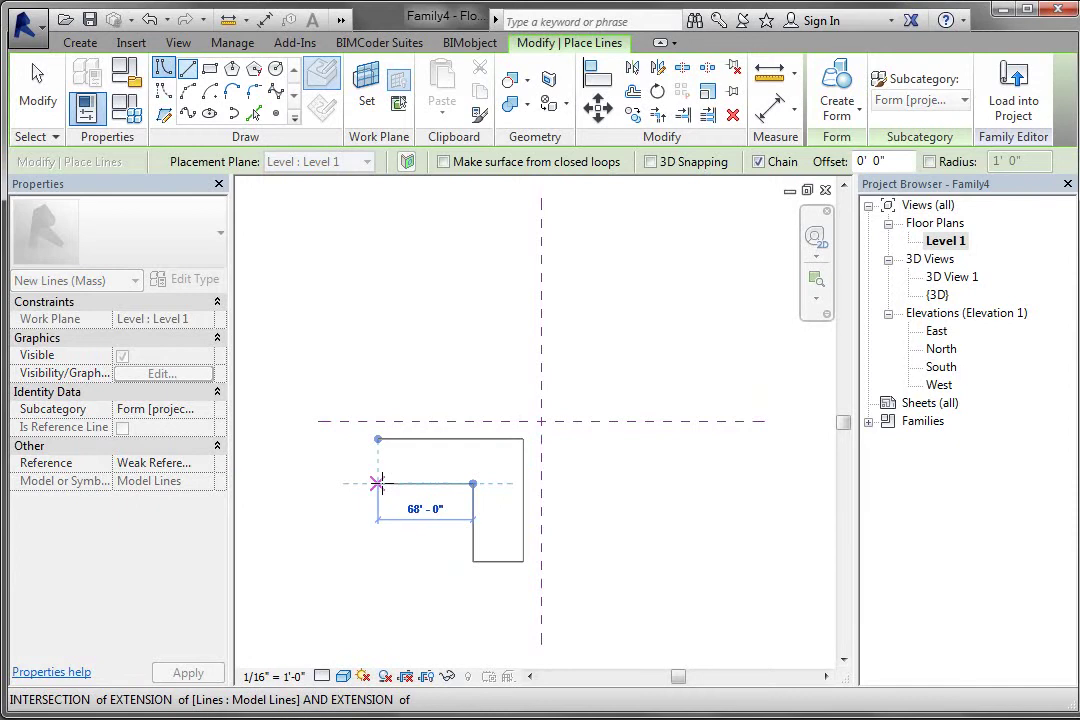
{"action": "left_click", "coordinate": [378, 484]}
{"action": "left_click", "coordinate": [377, 439]}
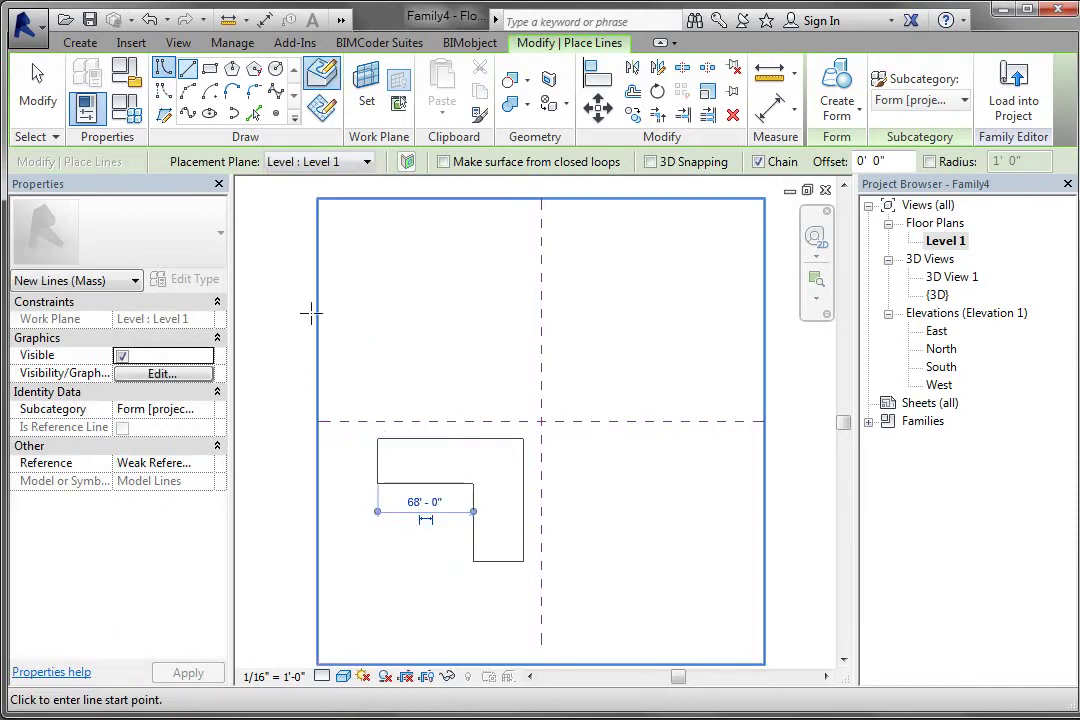
{"action": "left_click", "coordinate": [38, 82]}
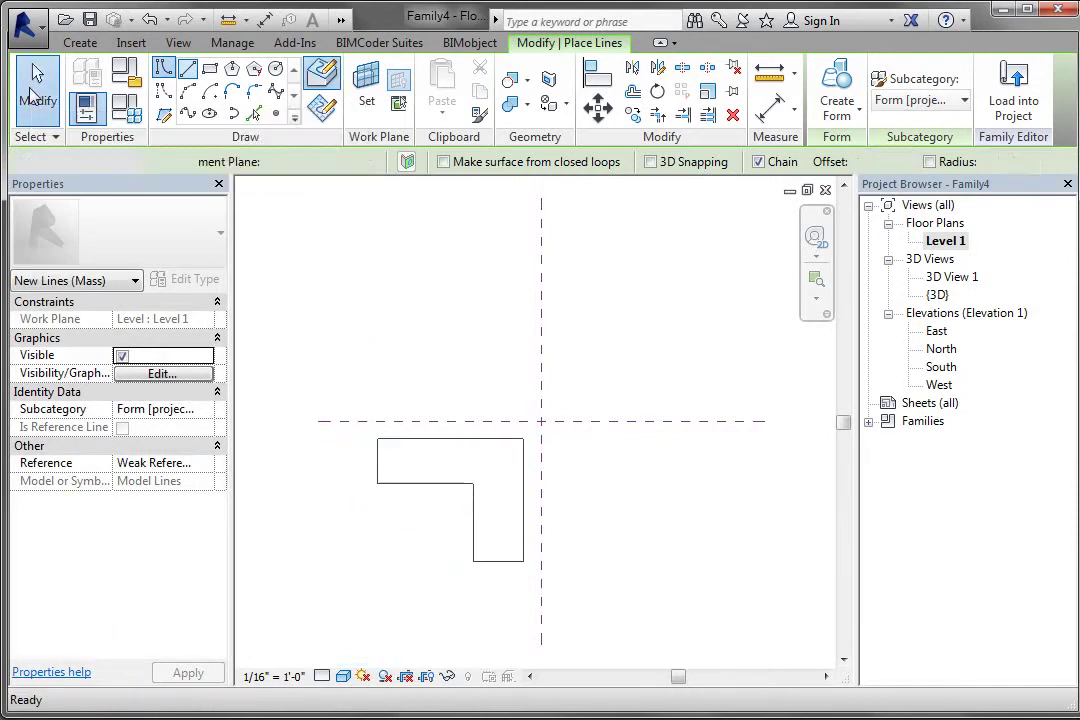
Set the width of the outline's horizontal wing to 30 ft by repositioning its lower edge.
{"action": "scroll", "coordinate": [440, 535], "scroll_direction": "up", "scroll_amount": 1}
{"action": "scroll", "coordinate": [520, 590], "scroll_direction": "up", "scroll_amount": 2}
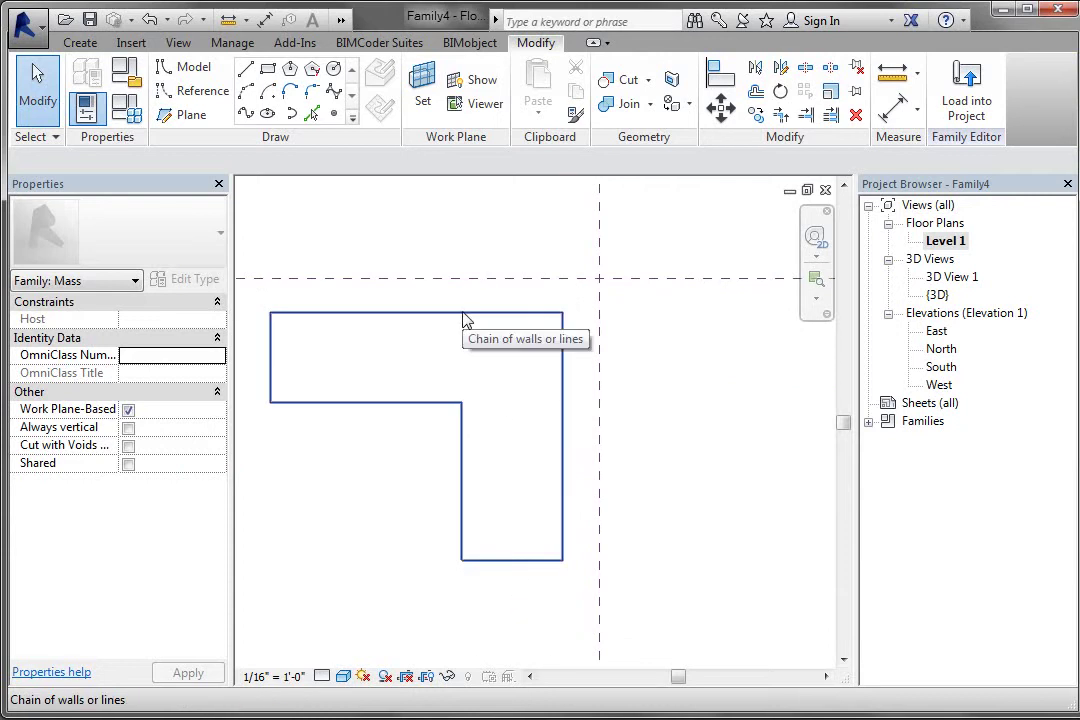
{"action": "key", "text": "Tab"}
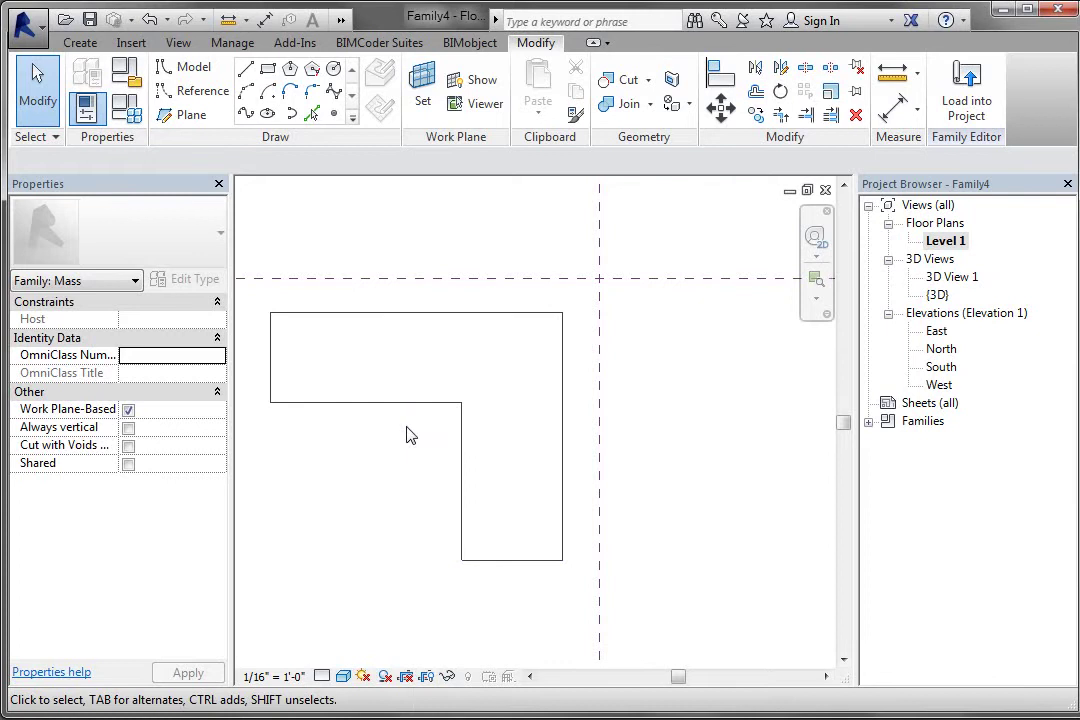
{"action": "key", "text": "Tab"}
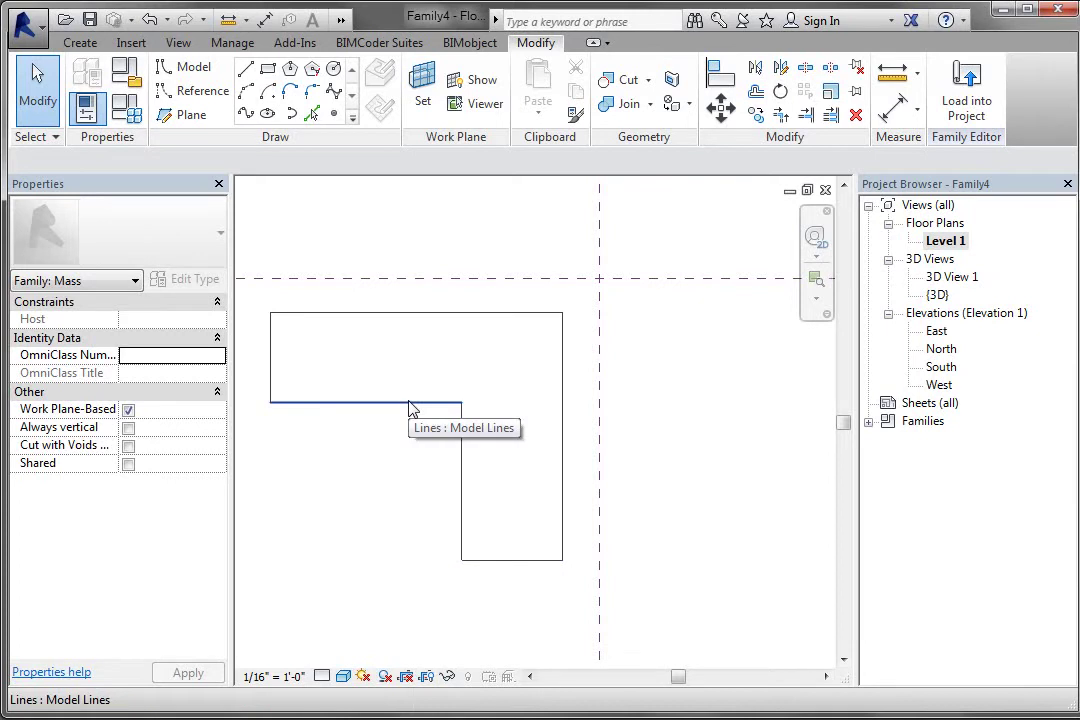
{"action": "left_click", "coordinate": [410, 403]}
{"action": "left_click", "coordinate": [478, 350]}
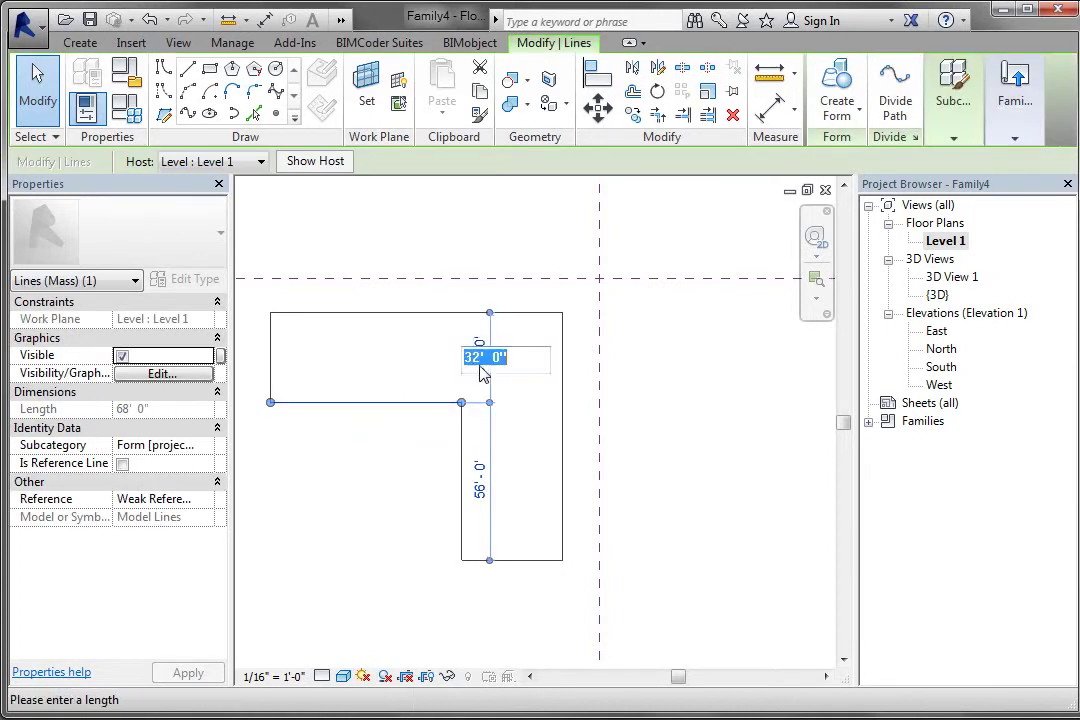
{"action": "type", "text": "30"}
{"action": "key", "text": "Return"}
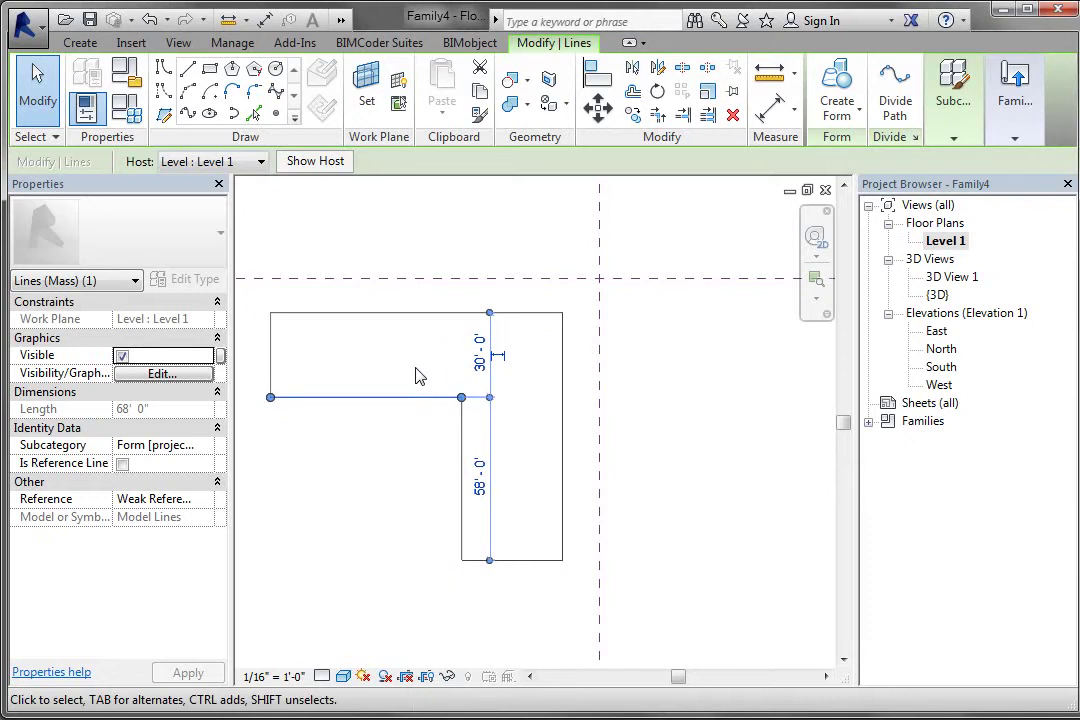
Set the distance from the inner corner to the vertical wing's bottom end line to 70 ft.
{"action": "left_click", "coordinate": [520, 562]}
{"action": "left_click", "coordinate": [580, 482]}
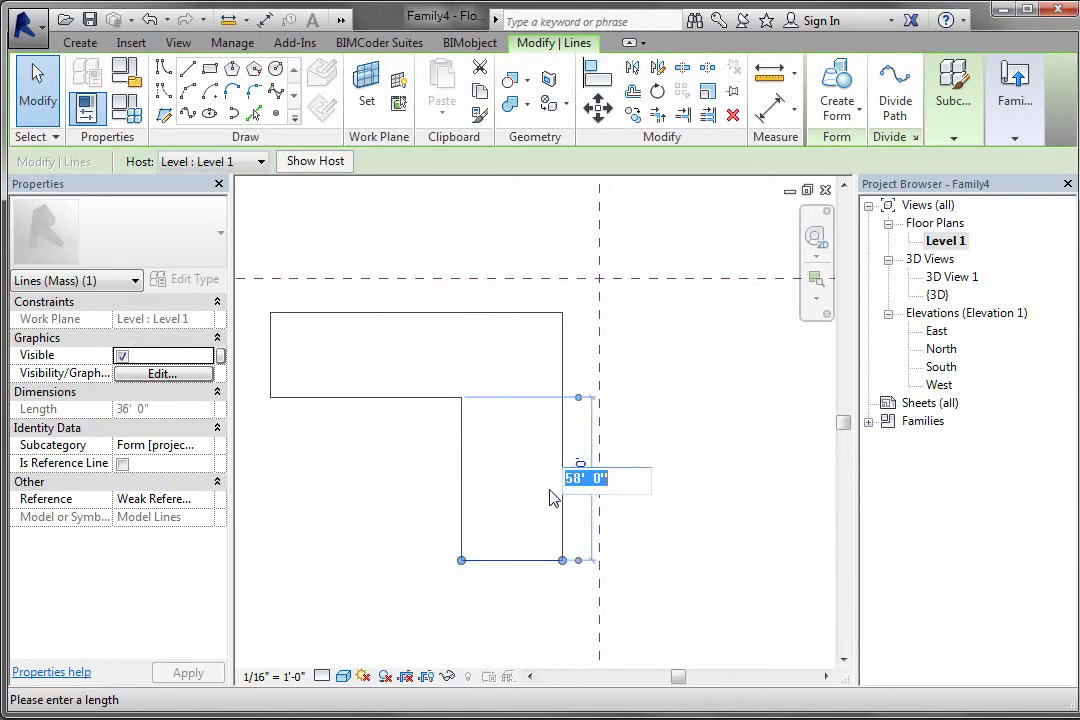
{"action": "type", "text": "70"}
{"action": "key", "text": "Return"}
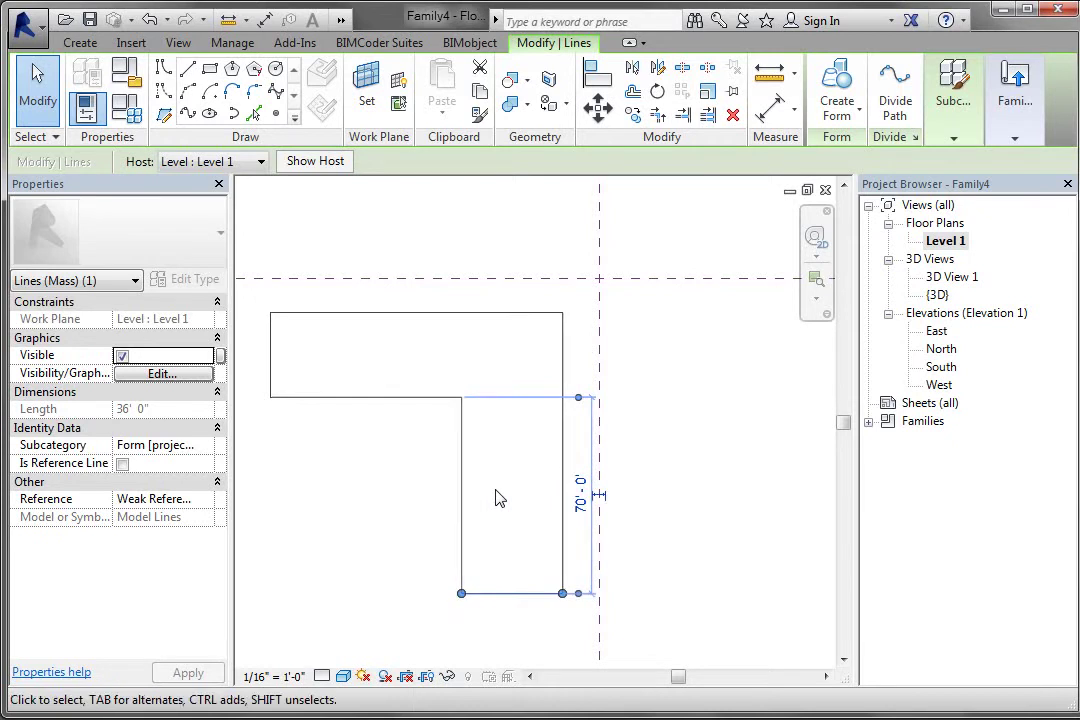
{"action": "left_click", "coordinate": [378, 488]}
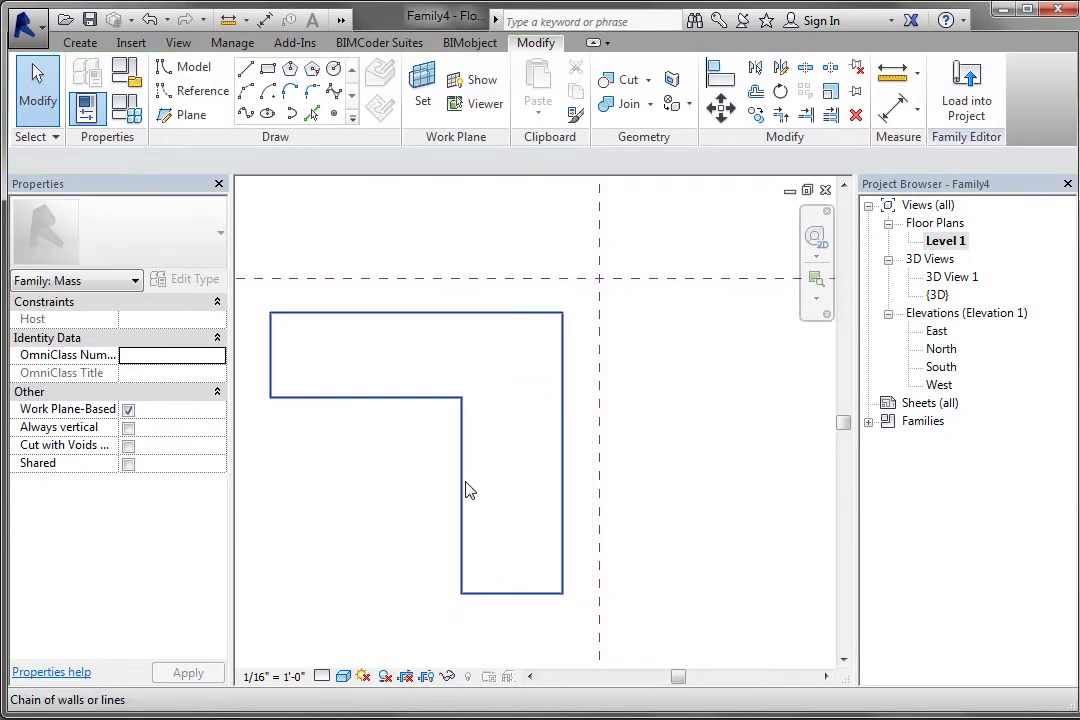
Set the width of the outline's vertical wing to 30 ft by repositioning its inner edge.
{"action": "key", "text": "Tab"}
{"action": "left_click", "coordinate": [470, 490]}
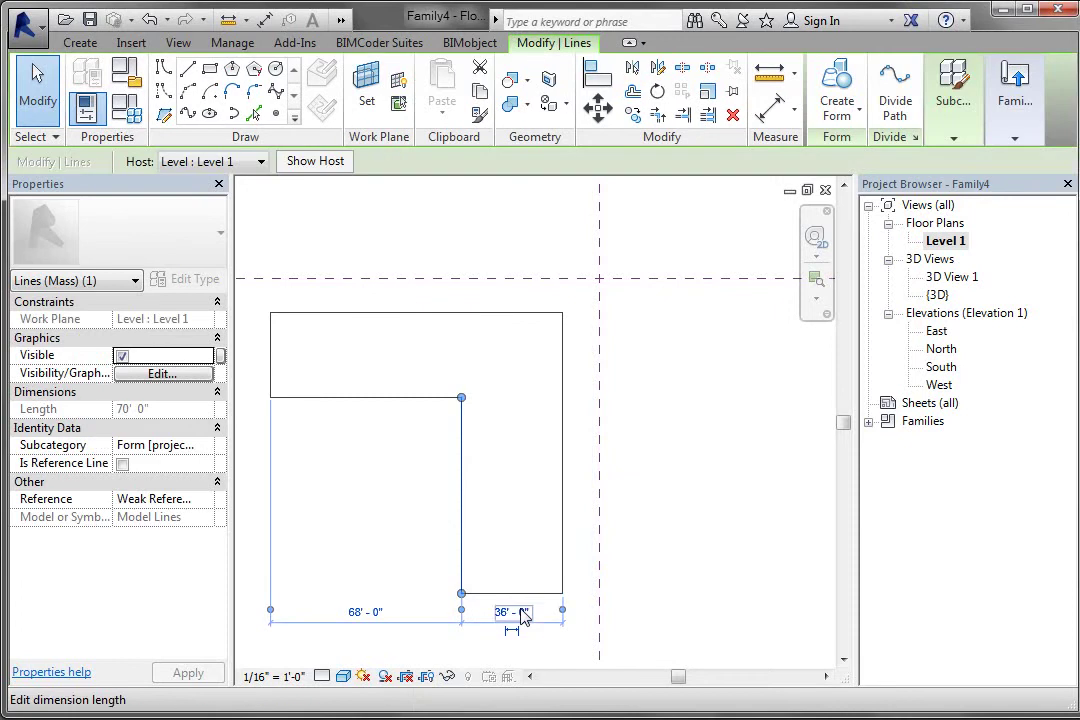
{"action": "left_click", "coordinate": [521, 612]}
{"action": "type", "text": "30"}
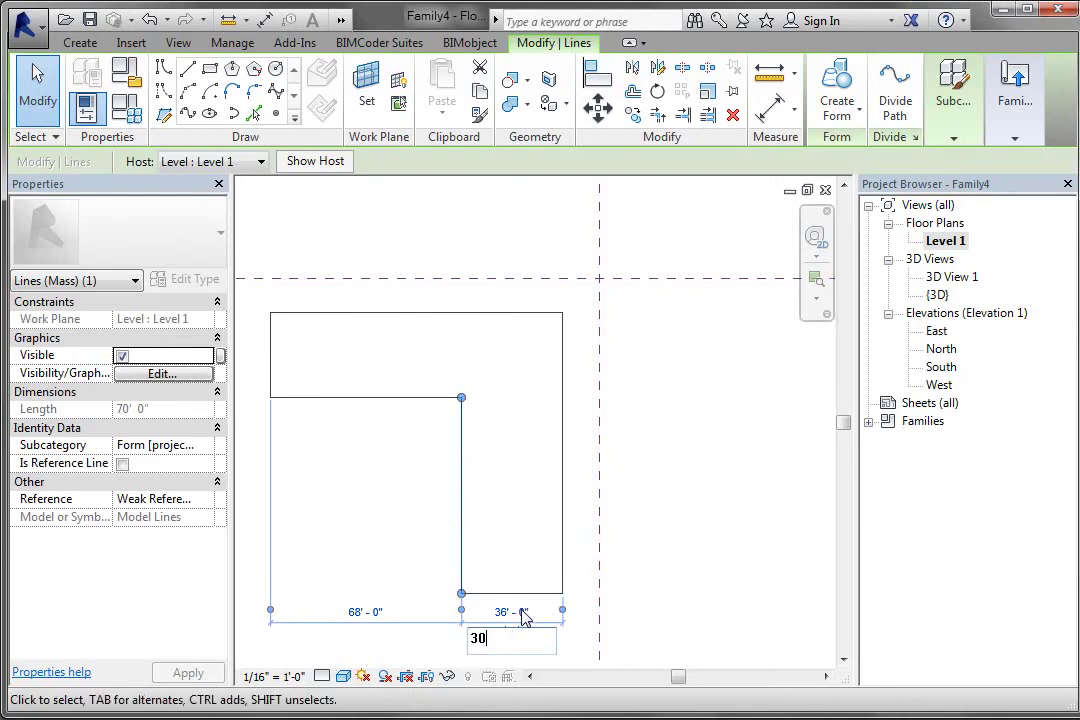
{"action": "key", "text": "Return"}
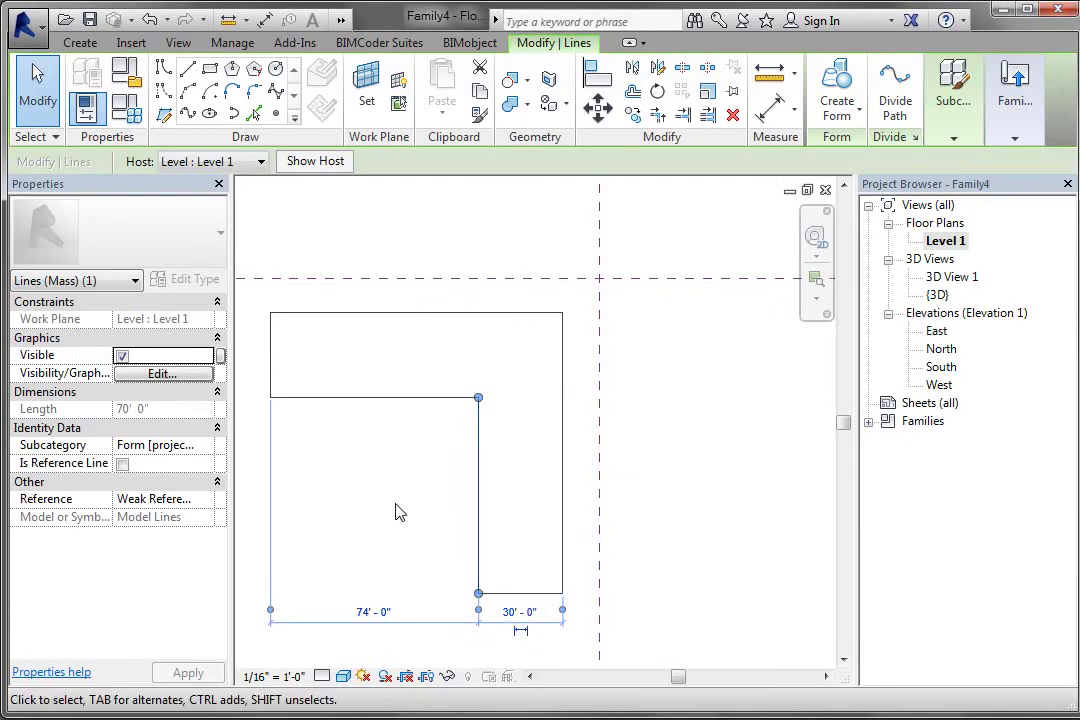
Set the distance from the horizontal wing's outer end line to the inner corner to 70 ft.
{"action": "left_click", "coordinate": [277, 359]}
{"action": "left_click", "coordinate": [373, 416]}
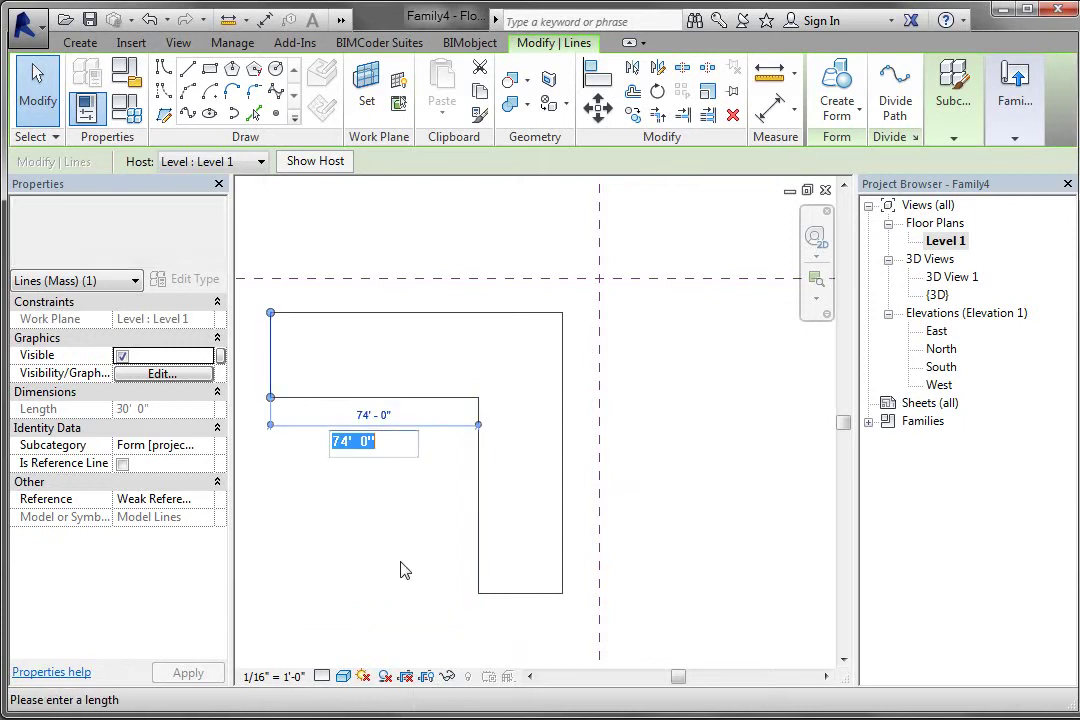
{"action": "type", "text": "70"}
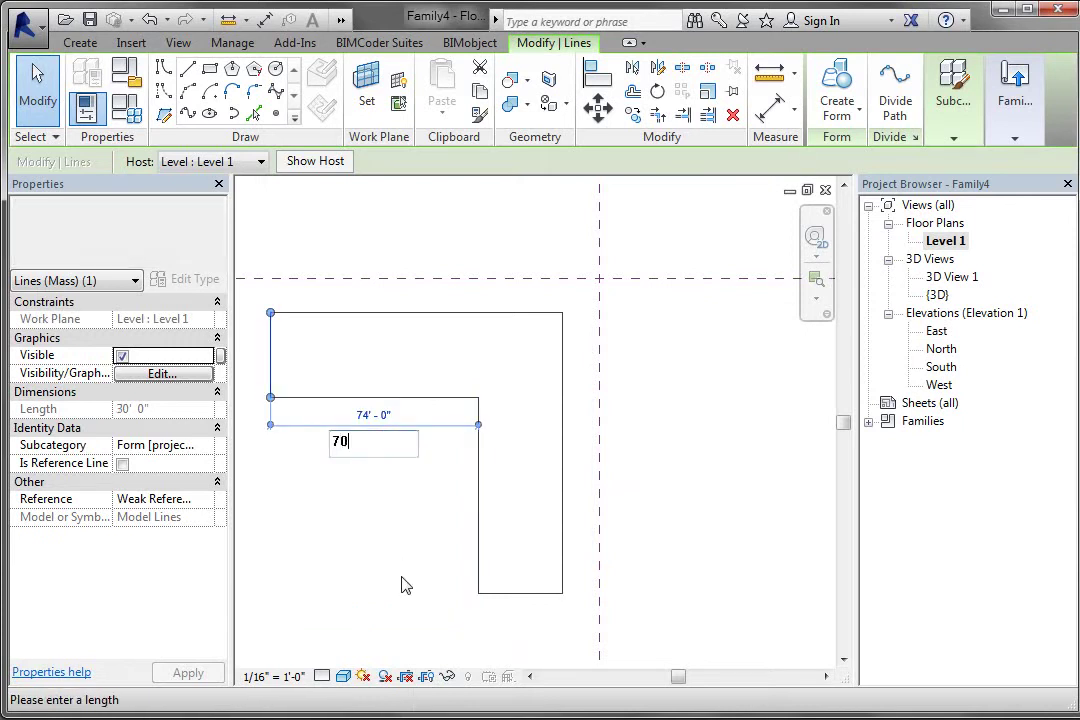
{"action": "key", "text": "Return"}
{"action": "left_click", "coordinate": [404, 548]}
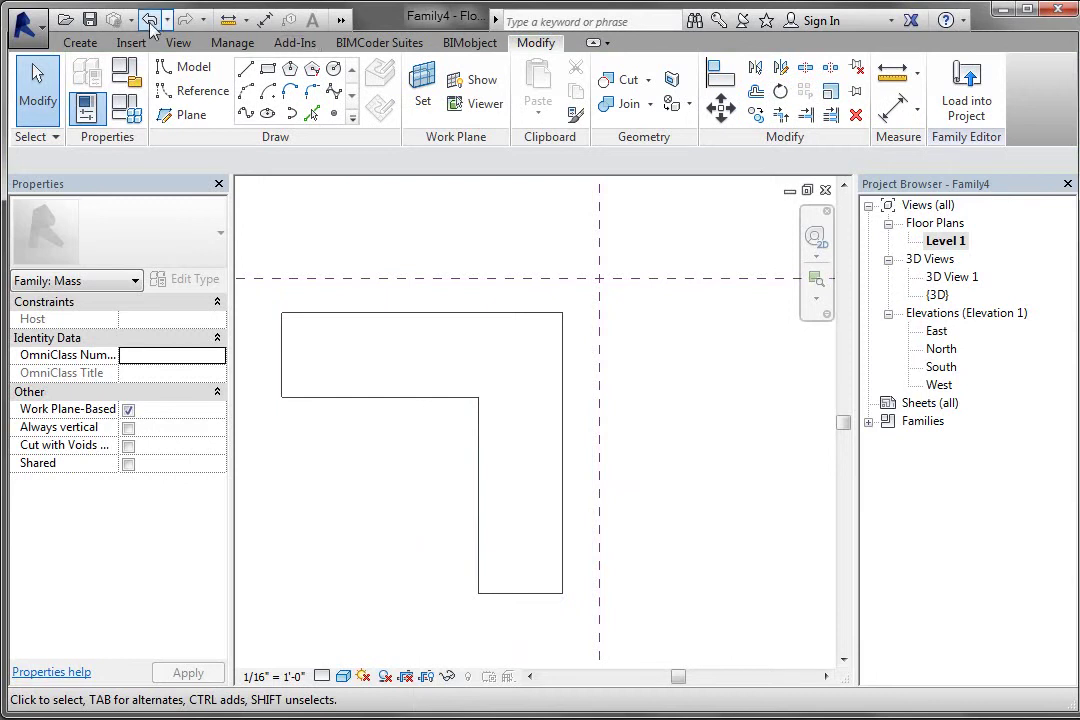
Create a solid form from the complete L-shaped line chain in the {3D} view.
{"action": "double_click", "coordinate": [937, 295]}
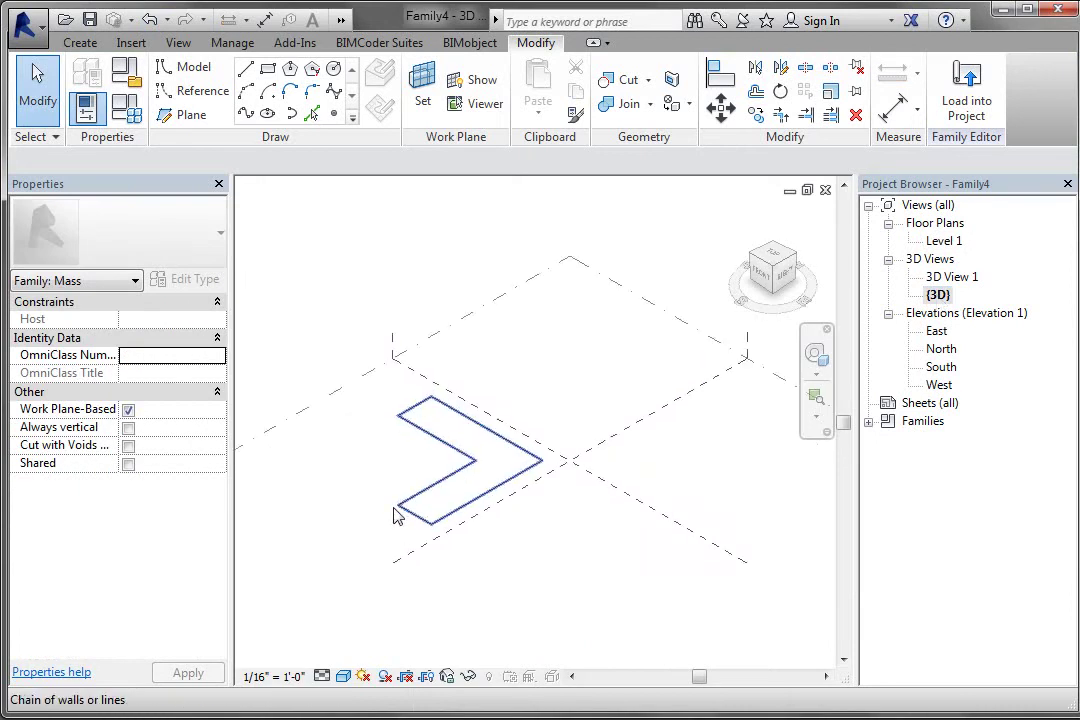
{"action": "scroll", "coordinate": [436, 503], "scroll_direction": "up", "scroll_amount": 3}
{"action": "left_click", "coordinate": [436, 498]}
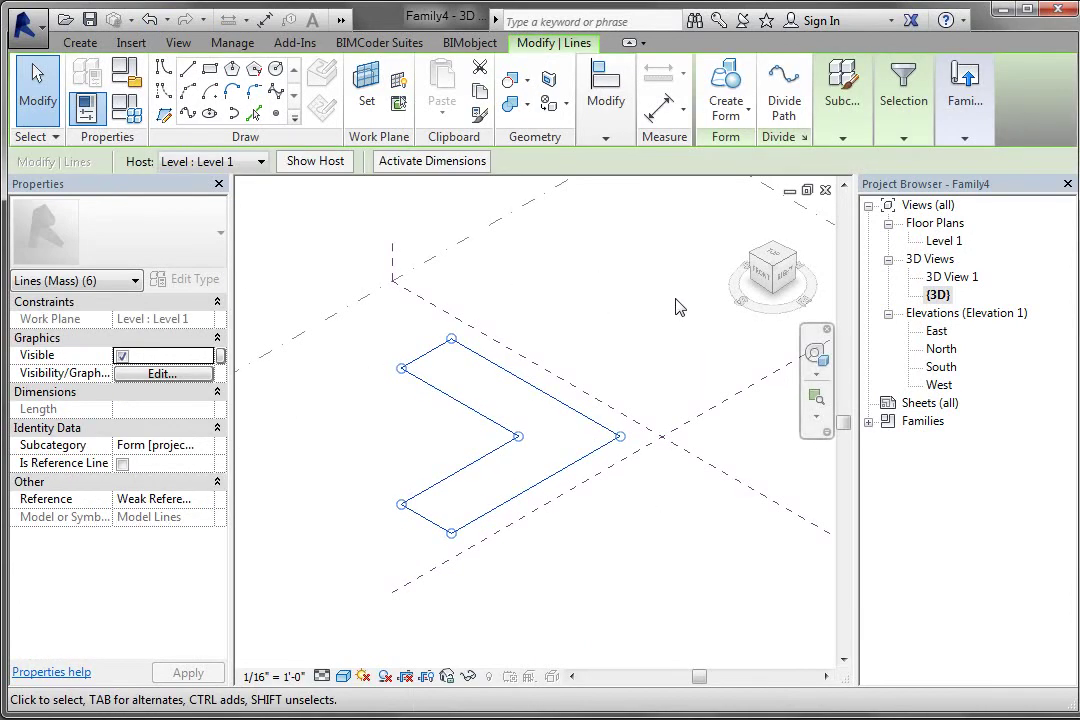
{"action": "left_click", "coordinate": [727, 80]}
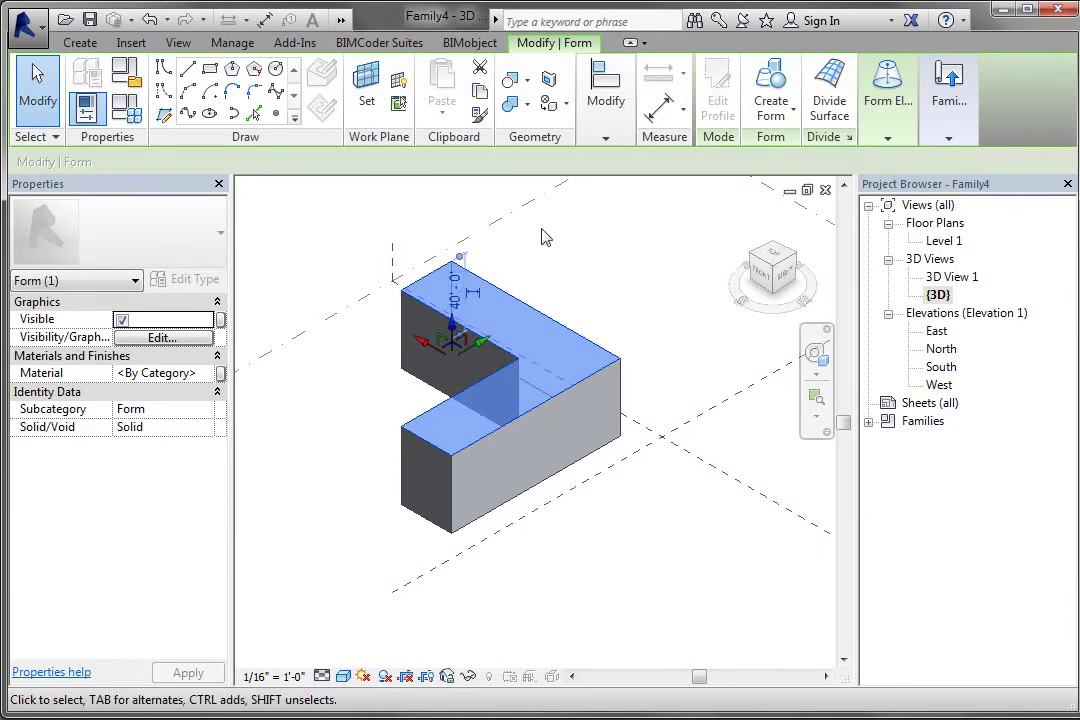
Set the height of the L-shaped form to 20 ft.
{"action": "left_click", "coordinate": [455, 297]}
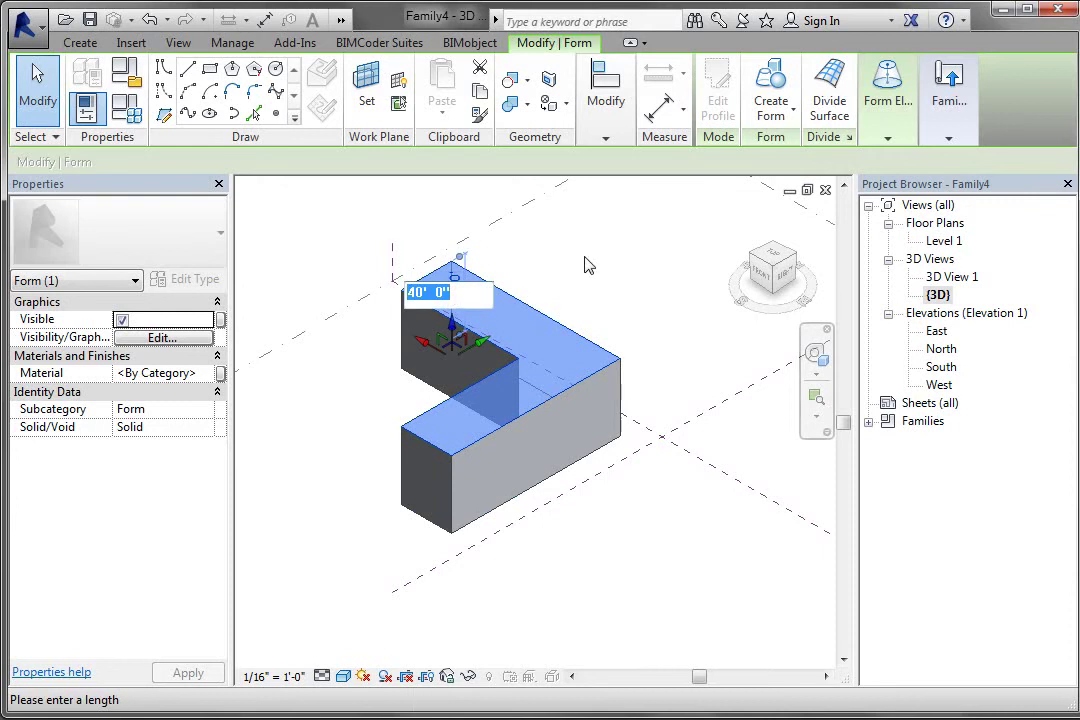
{"action": "type", "text": "20"}
{"action": "key", "text": "Return"}
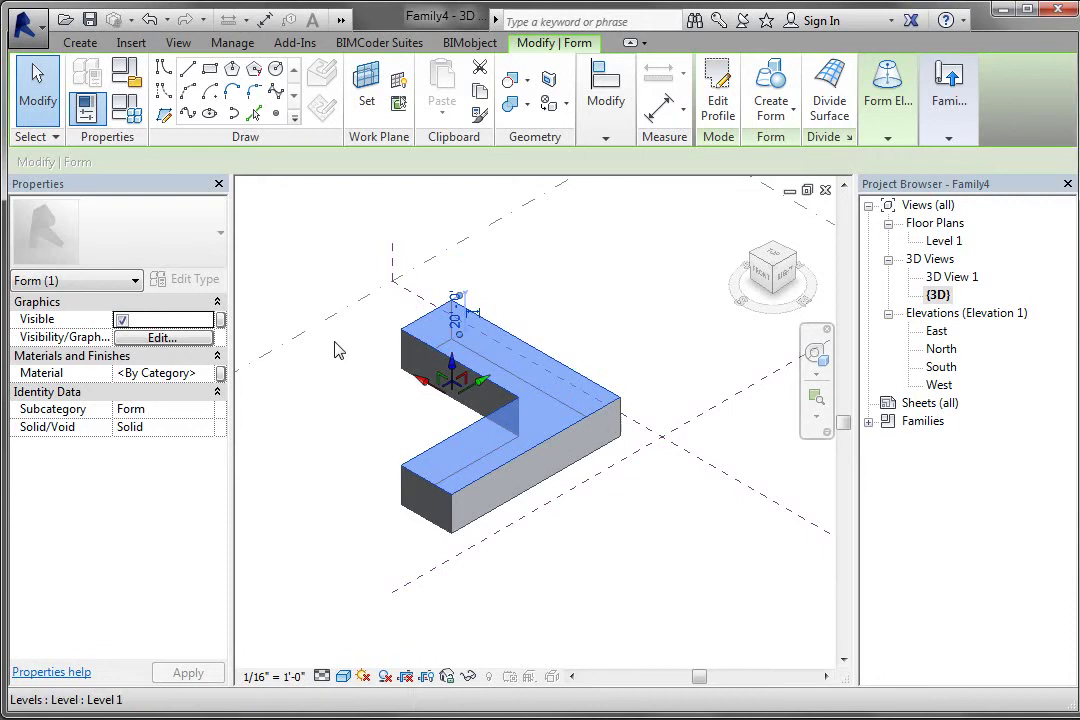
{"action": "scroll", "coordinate": [478, 322], "scroll_direction": "up", "scroll_amount": 2}
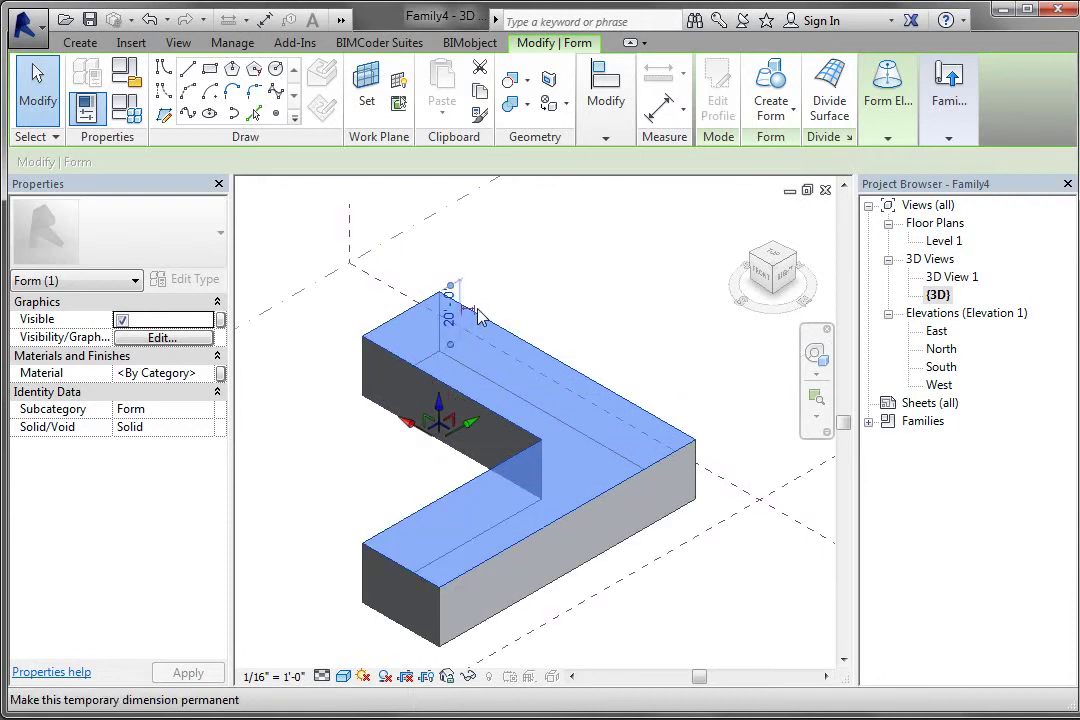
Try raising the top edge at the end of the wing to 30 ft, deleting the invalid height dimension.
{"action": "left_click", "coordinate": [535, 304]}
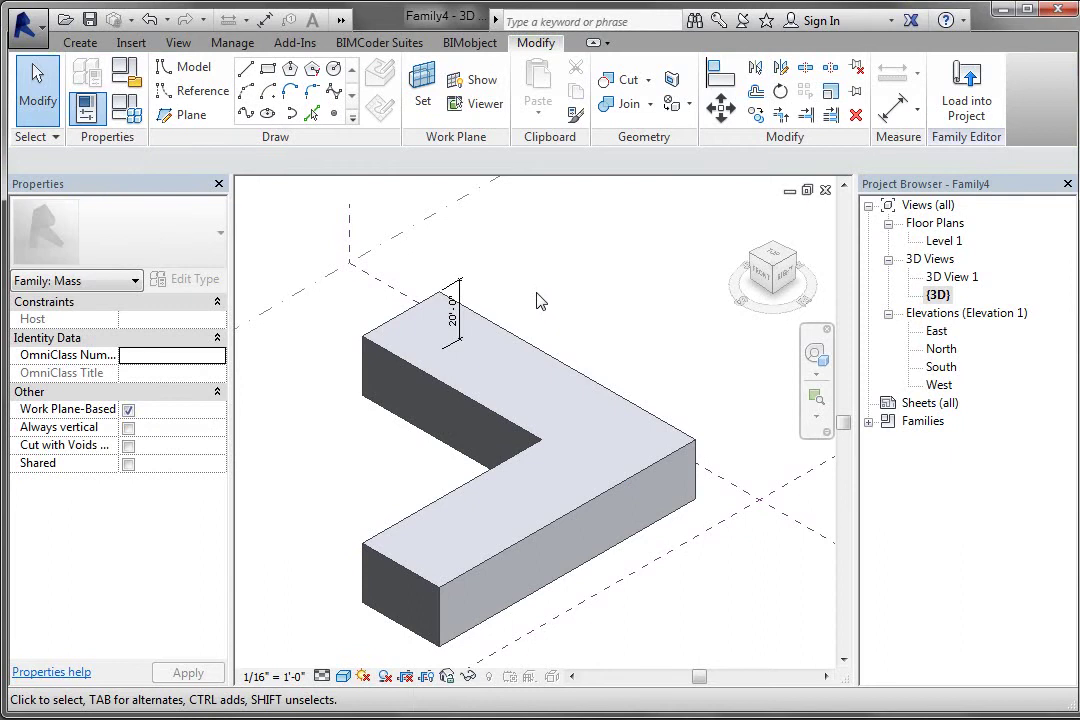
{"action": "scroll", "coordinate": [535, 304], "scroll_direction": "down", "scroll_amount": 2}
{"action": "middle_click_drag", "start_coordinate": [278, 404], "coordinate": [295, 381], "text": "shift"}
{"action": "middle_click_drag", "start_coordinate": [581, 359], "coordinate": [354, 441], "text": "shift"}
{"action": "scroll", "coordinate": [395, 419], "scroll_direction": "up", "scroll_amount": 2}
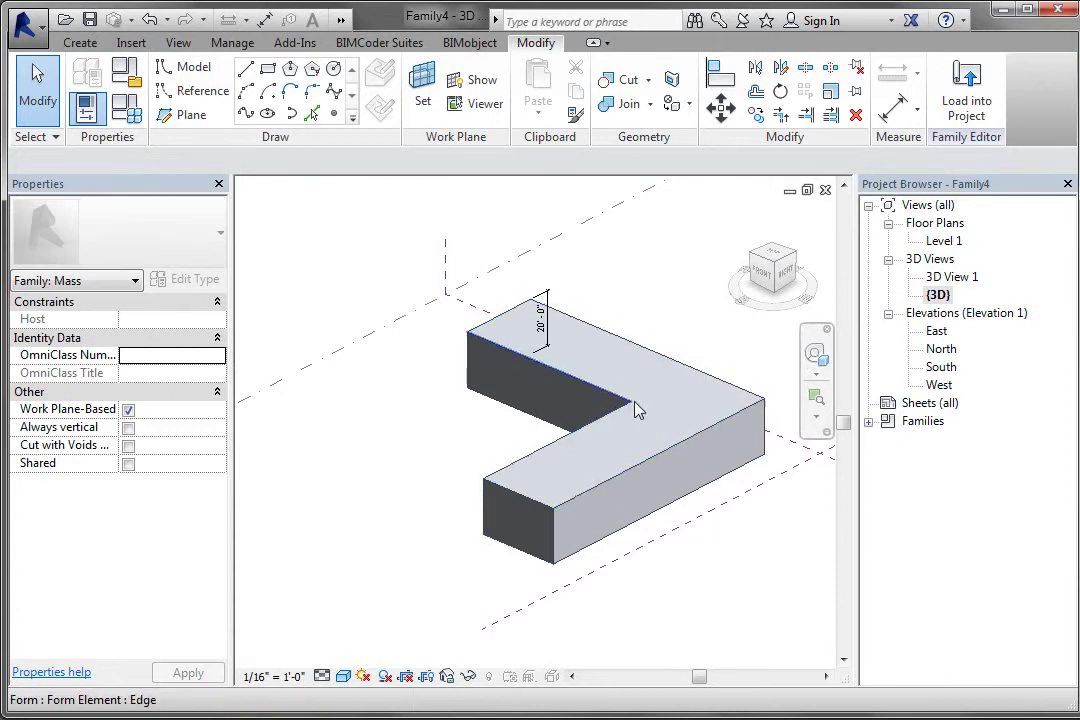
{"action": "left_click", "coordinate": [519, 503]}
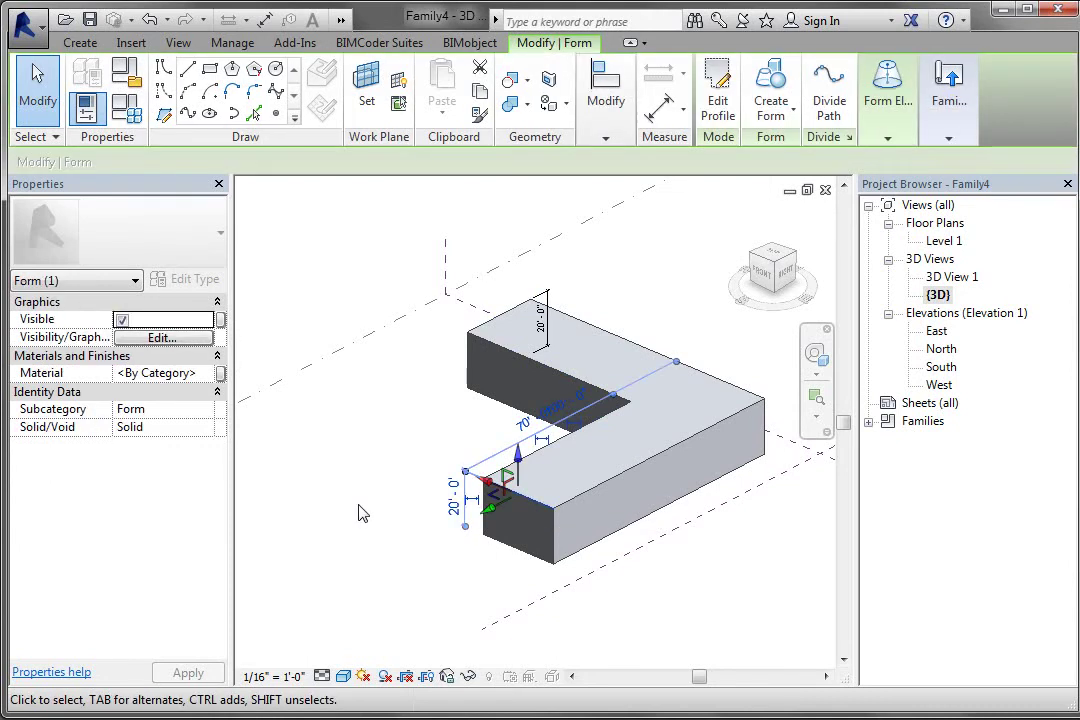
{"action": "left_click", "coordinate": [453, 494]}
{"action": "type", "text": "30"}
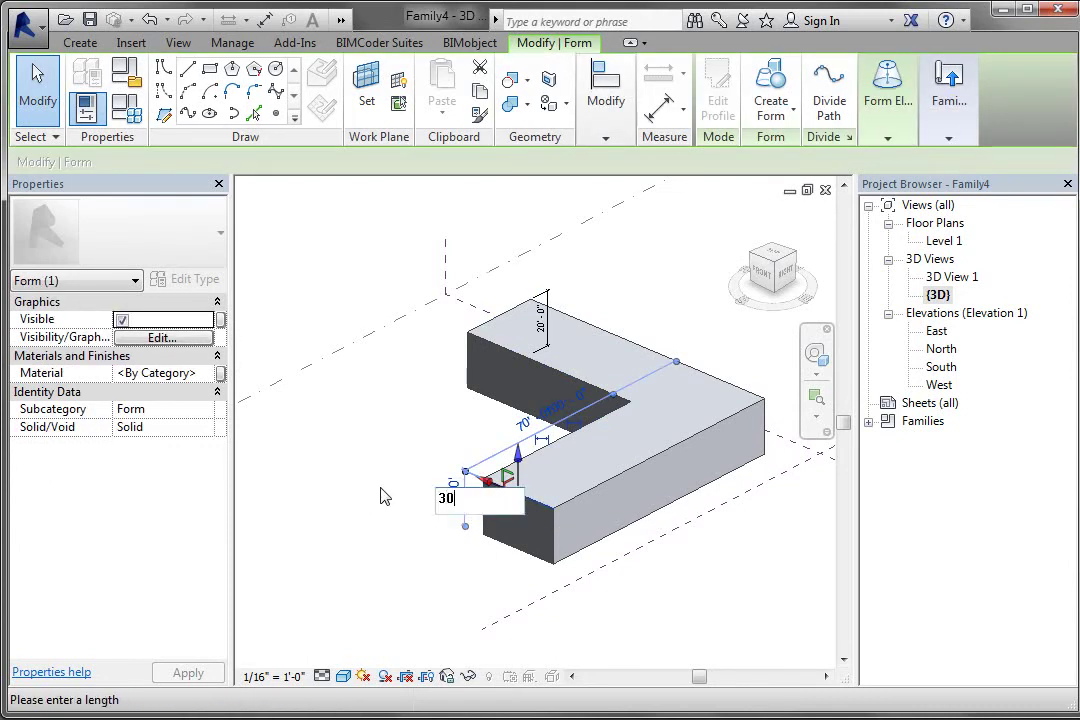
{"action": "key", "text": "Return"}
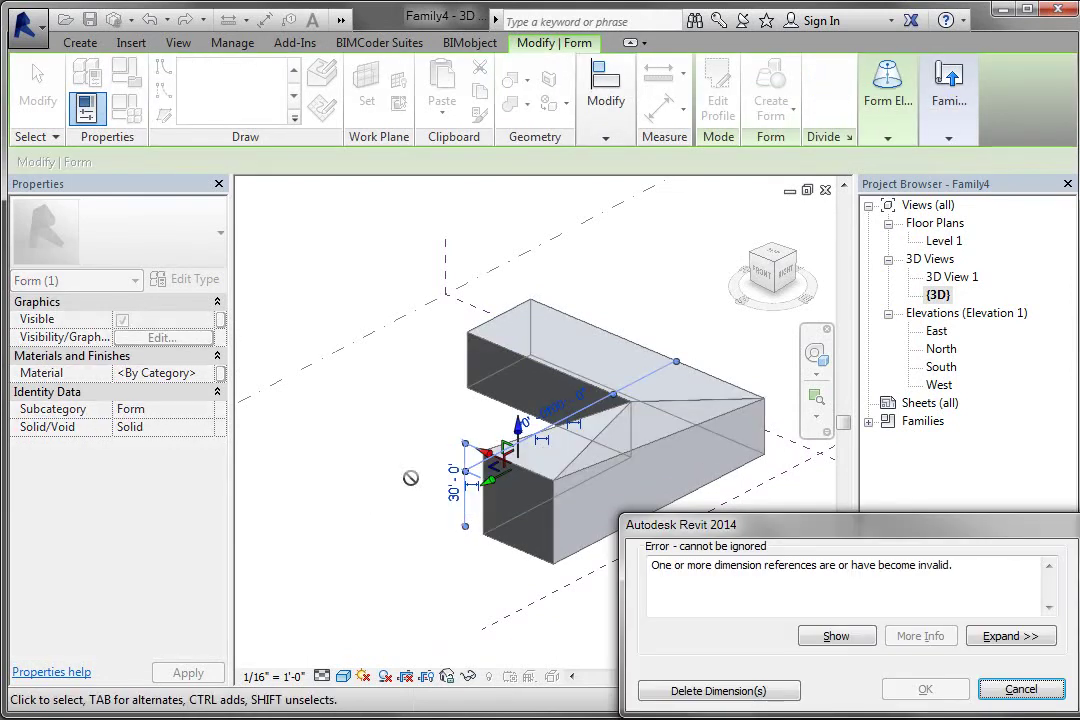
{"action": "left_click", "coordinate": [760, 691]}
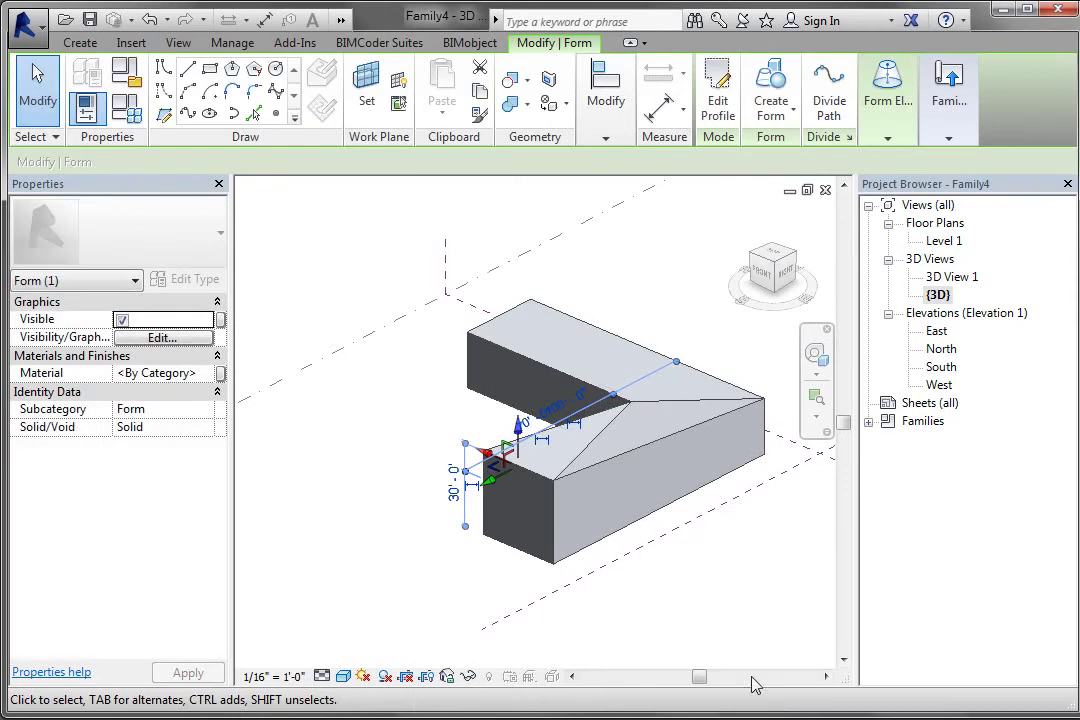
Inspect the triangulated top surface from several angles and undo the 30 ft edge raise together with the dimension deletion.
{"action": "middle_click_drag", "start_coordinate": [330, 432], "coordinate": [497, 432], "text": "shift"}
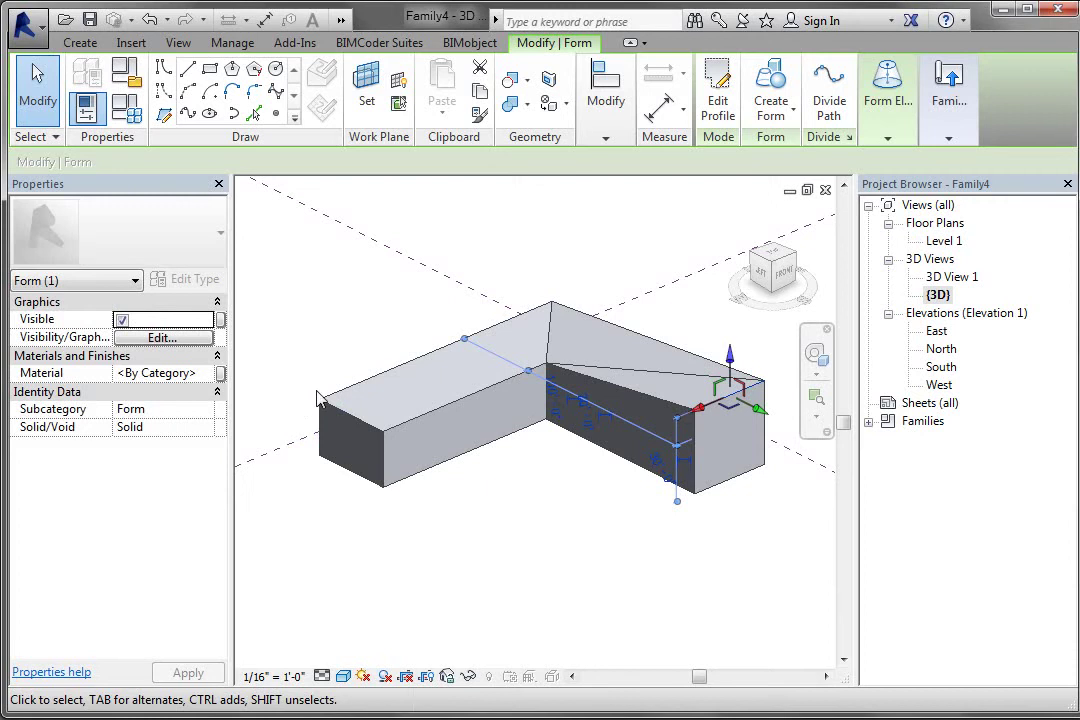
{"action": "middle_click_drag", "start_coordinate": [651, 493], "coordinate": [629, 444], "text": "shift"}
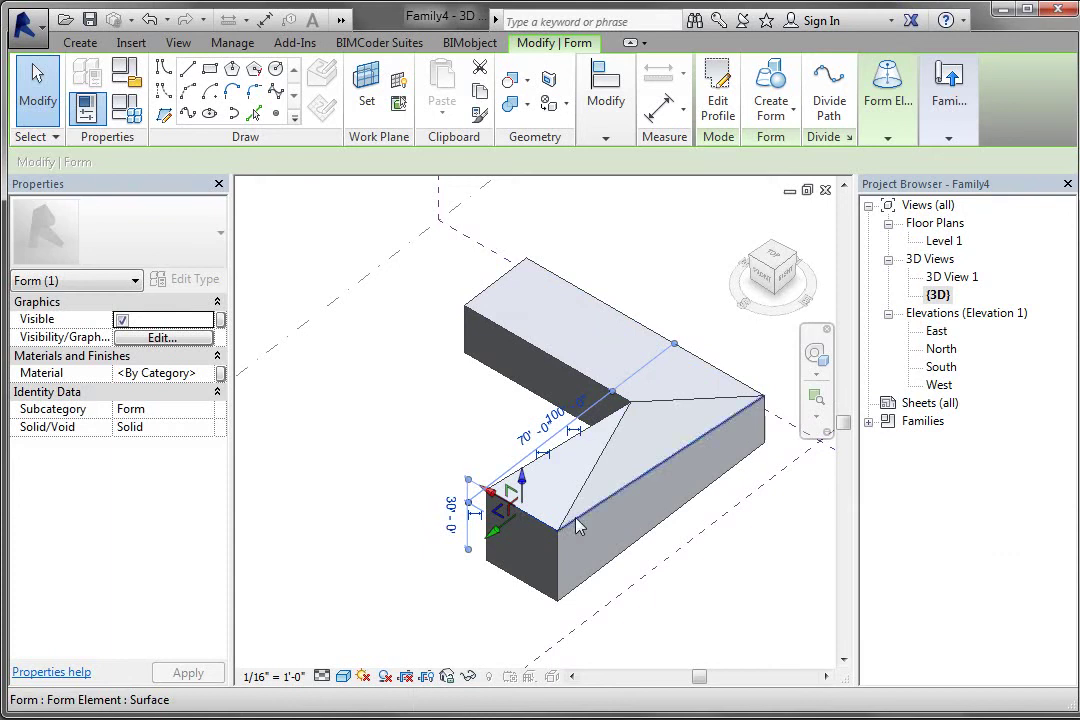
{"action": "middle_click_drag", "start_coordinate": [393, 508], "coordinate": [357, 509], "text": "shift"}
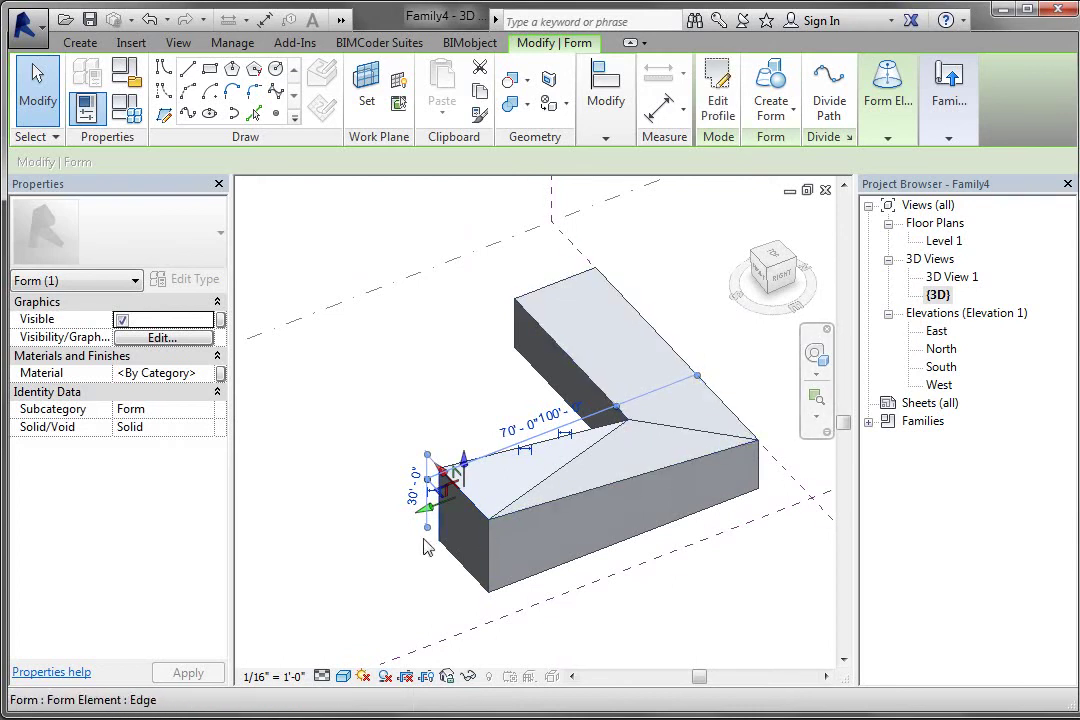
{"action": "left_click", "coordinate": [282, 518]}
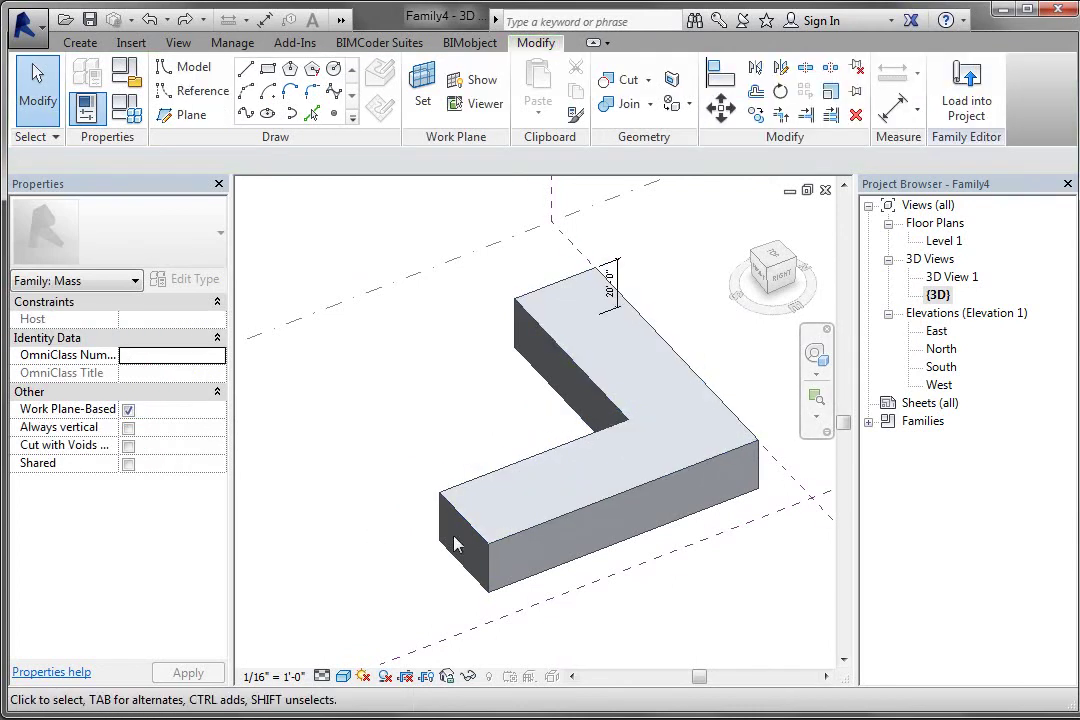
Add a vertical edge to the long outer side face of the L-shaped form, roughly opposite its inner corner.
{"action": "middle_click_drag", "start_coordinate": [545, 511], "coordinate": [663, 542], "text": "shift"}
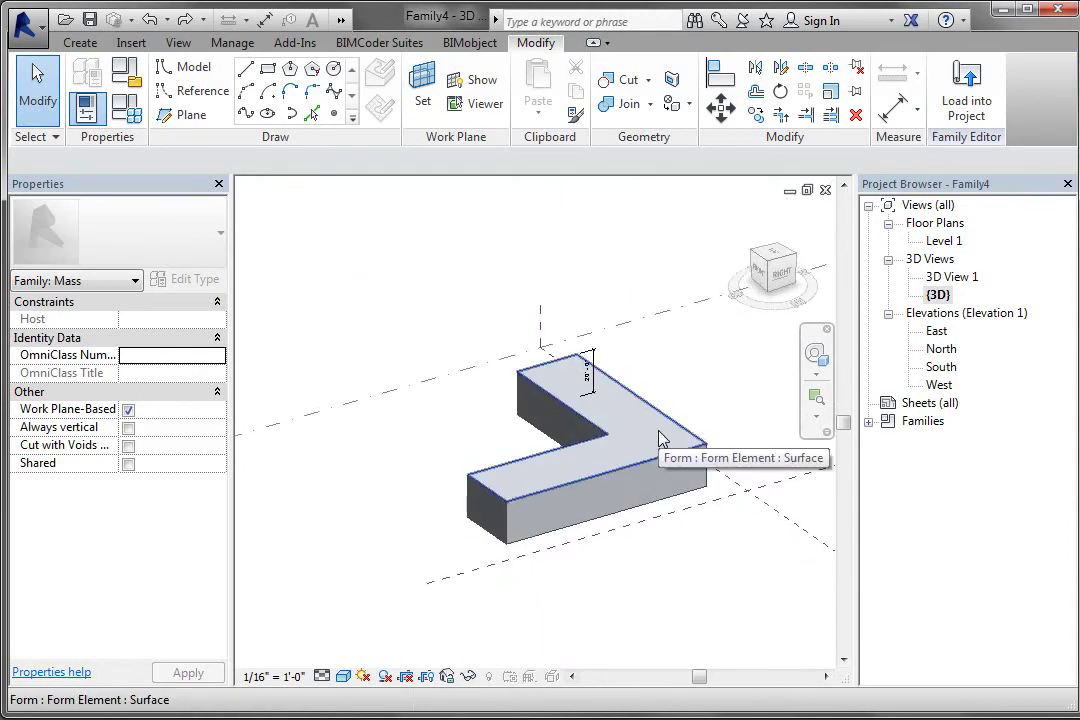
{"action": "left_click", "coordinate": [659, 439]}
{"action": "mouse_move", "coordinate": [905, 127]}
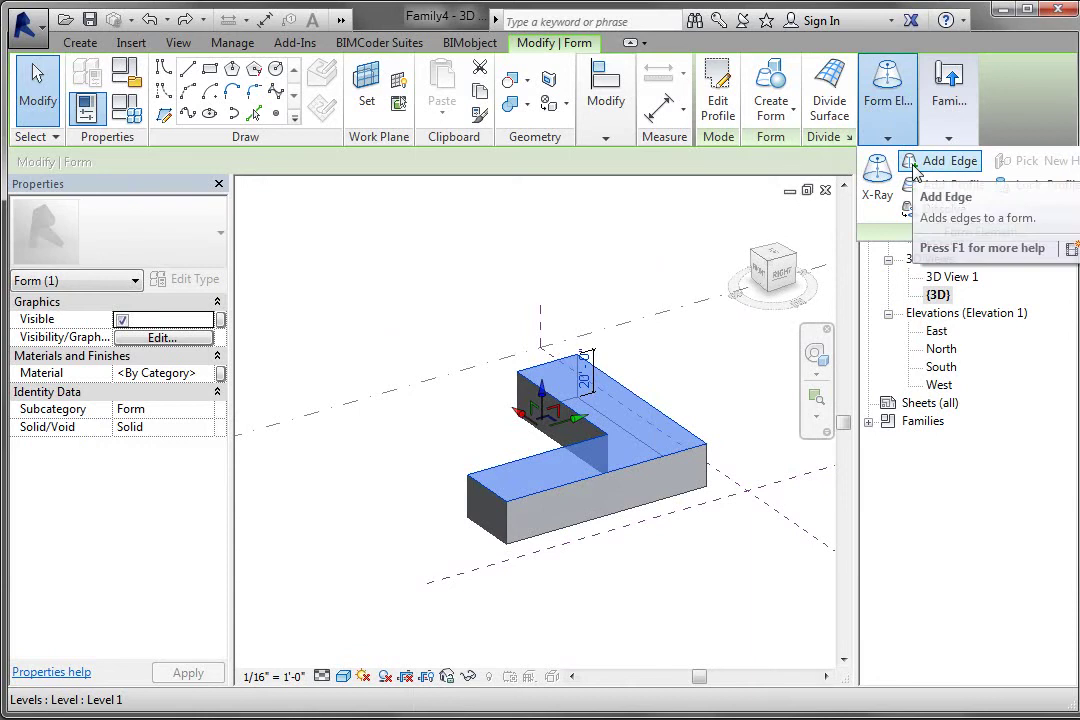
{"action": "left_click", "coordinate": [925, 162]}
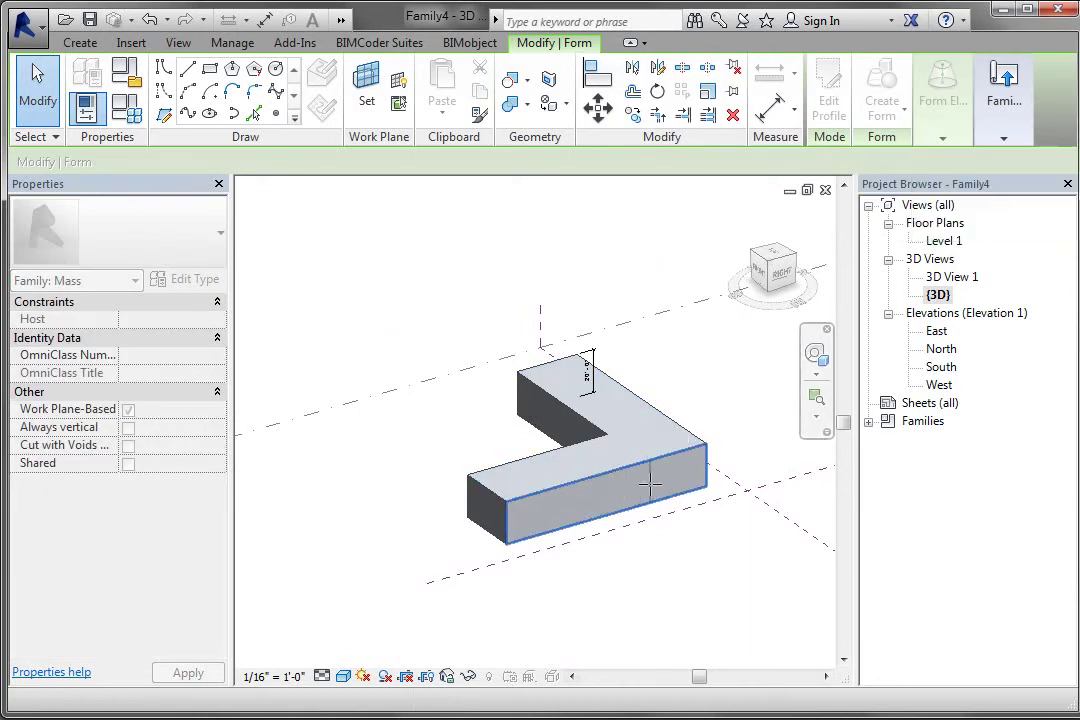
{"action": "left_click", "coordinate": [651, 483]}
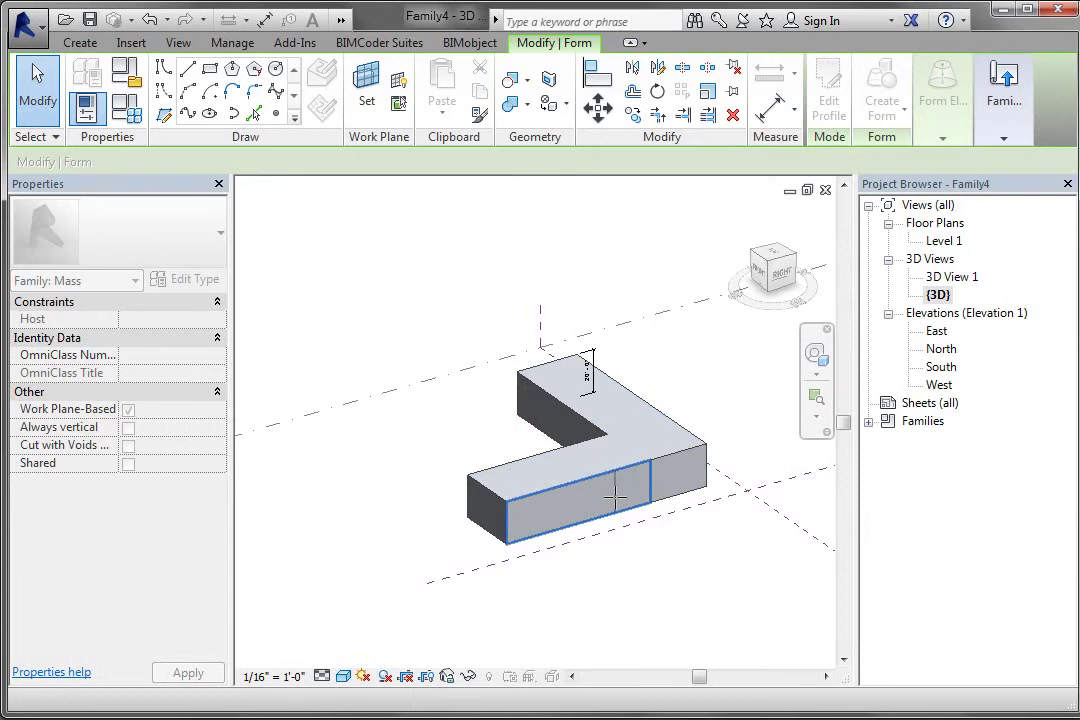
{"action": "key", "text": "Escape"}
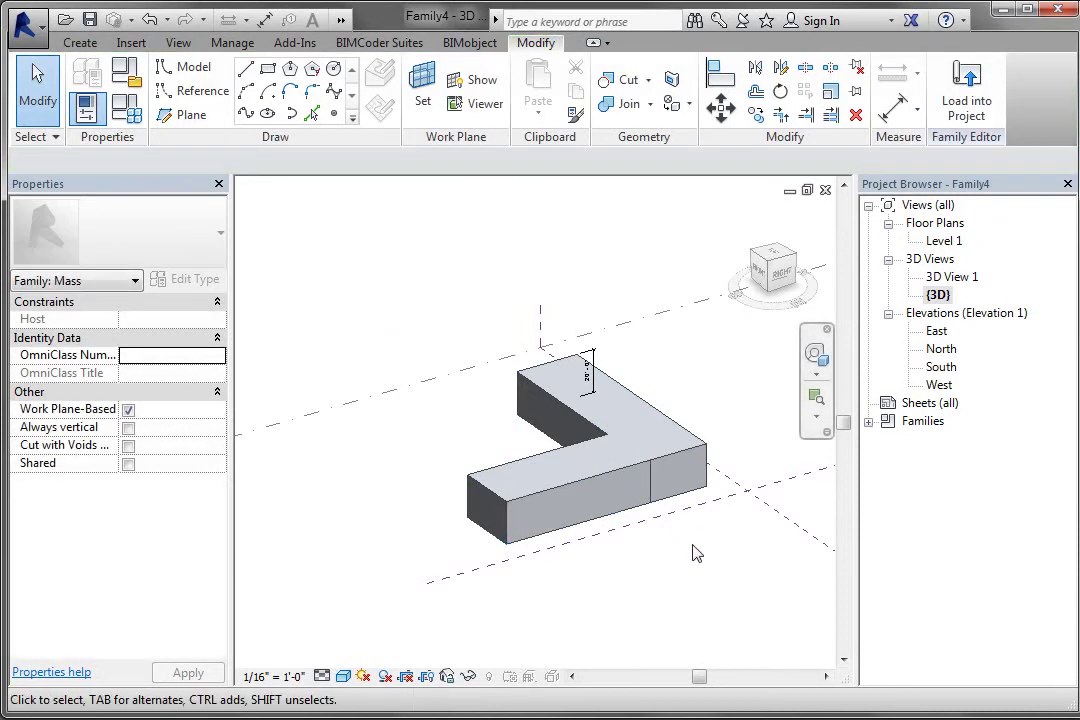
Align the added vertical edge with the inner face of the other wing and lock the alignment.
{"action": "scroll", "coordinate": [655, 495], "scroll_direction": "up", "scroll_amount": 2}
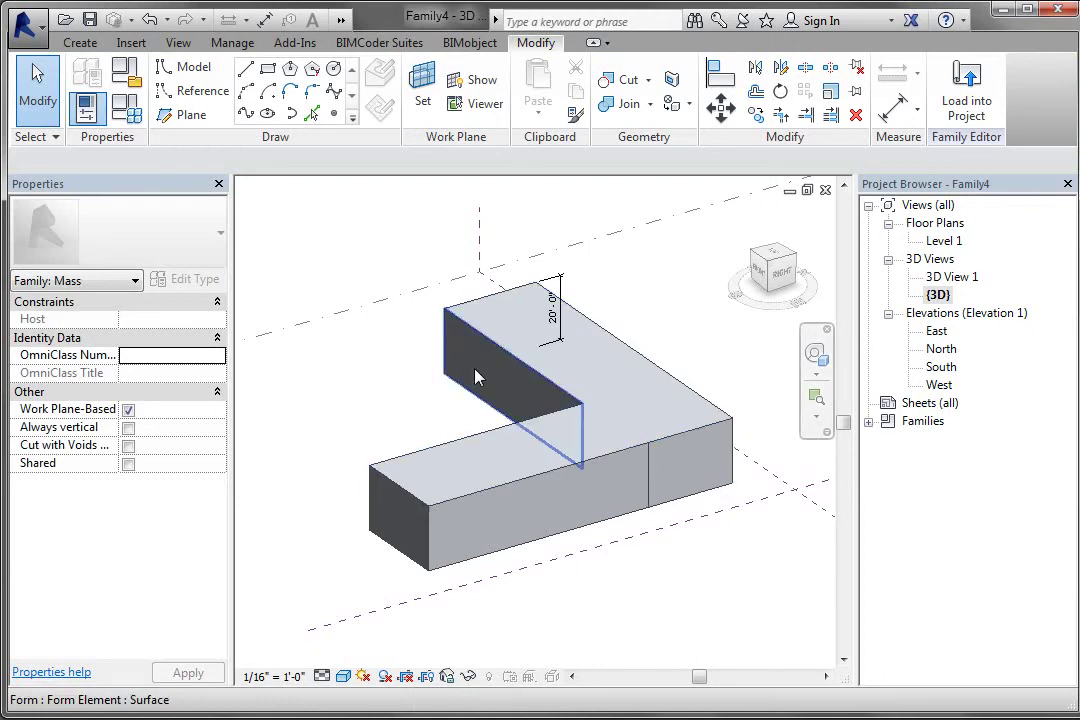
{"action": "left_click", "coordinate": [724, 74]}
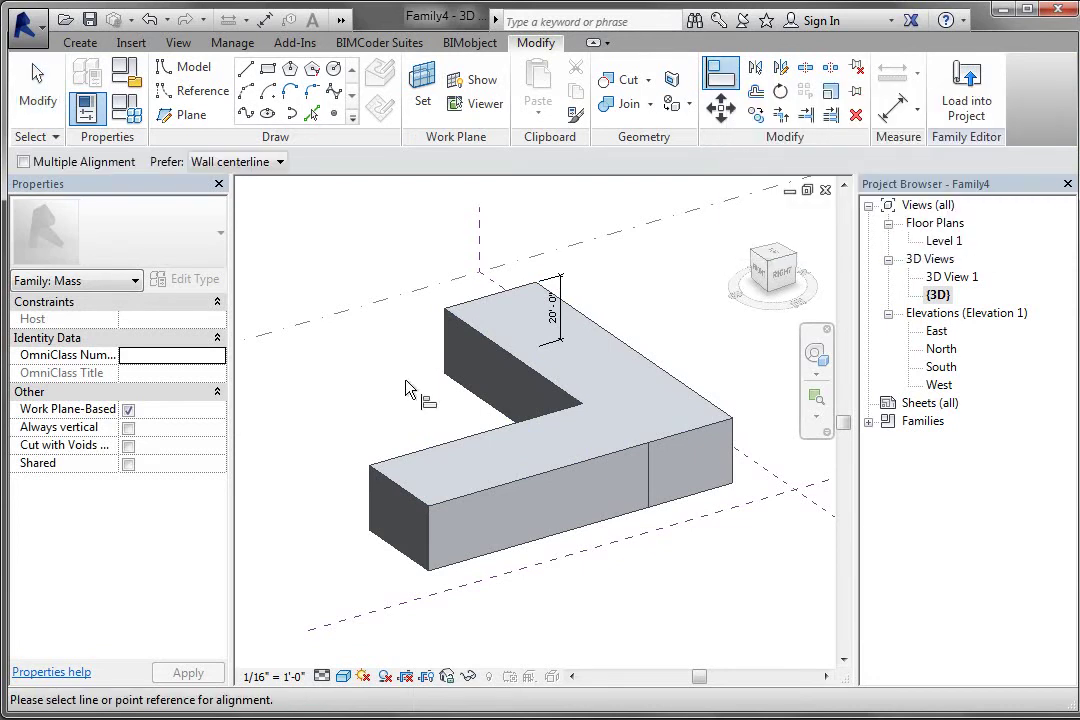
{"action": "left_click", "coordinate": [474, 378]}
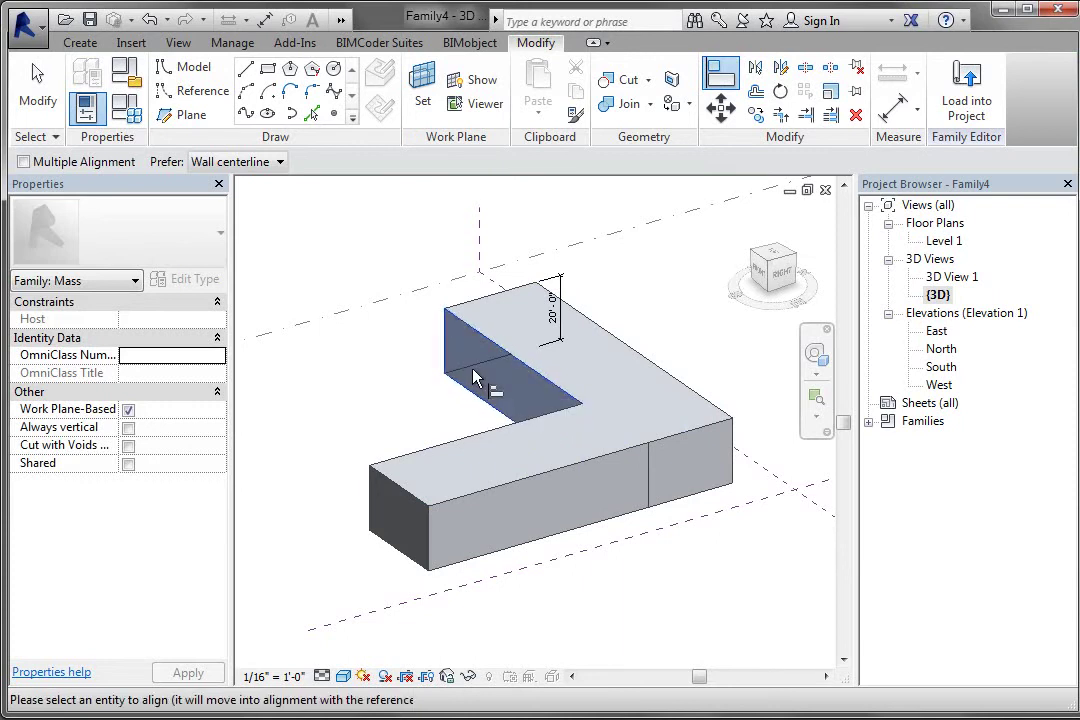
{"action": "left_click", "coordinate": [655, 500]}
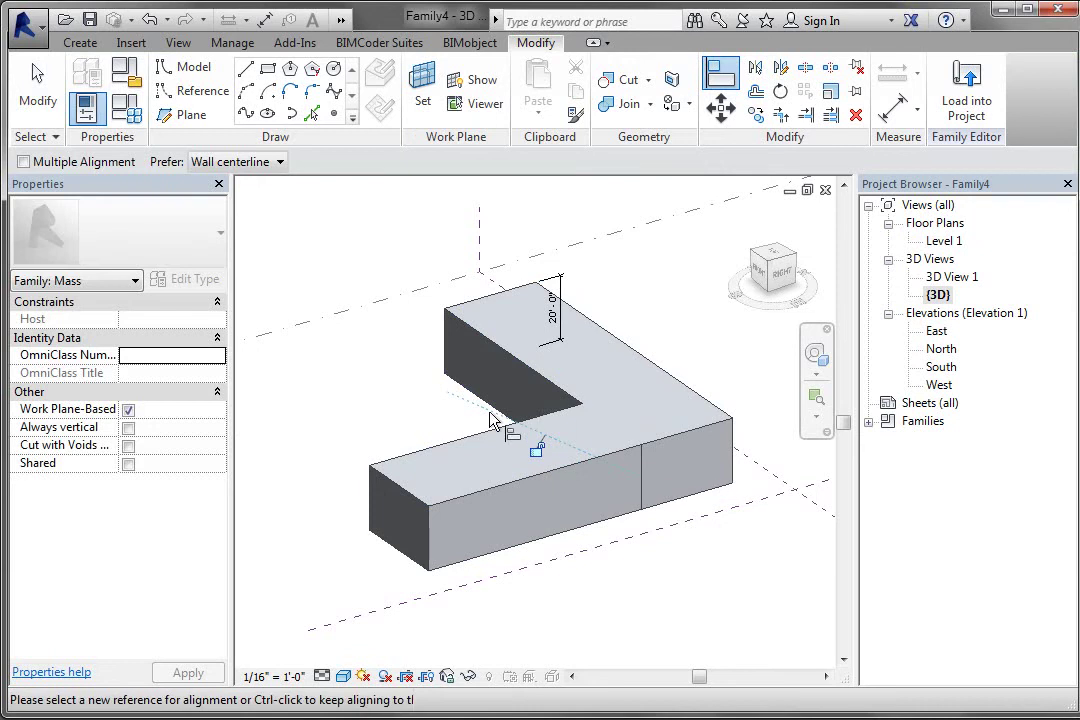
{"action": "left_click", "coordinate": [537, 450]}
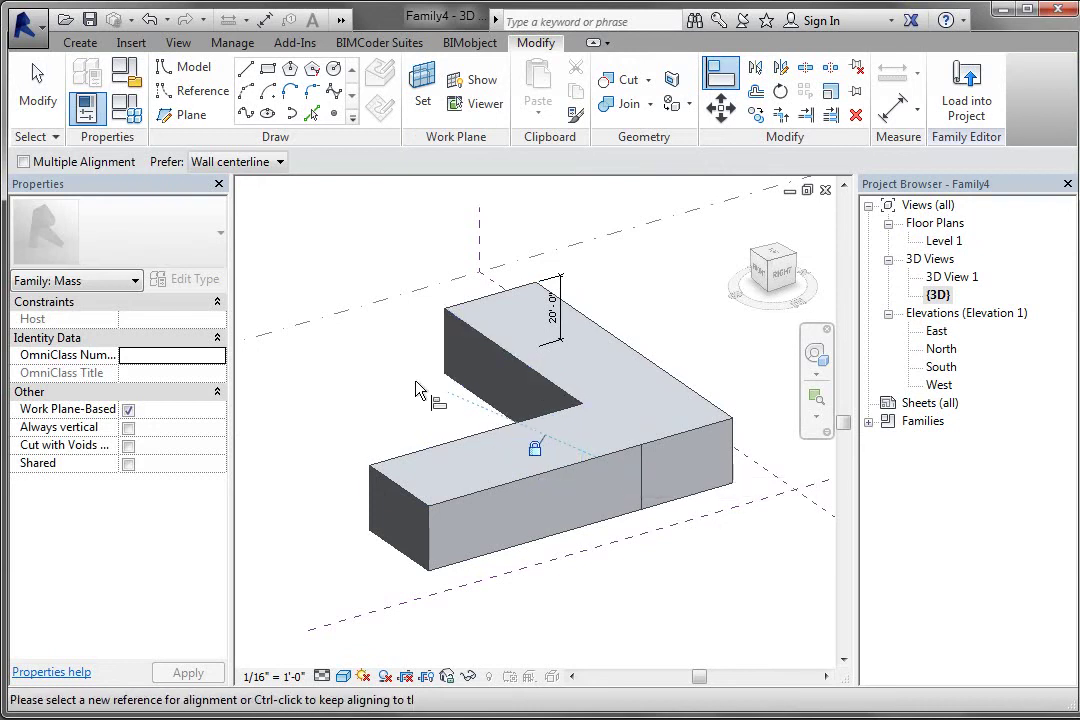
{"action": "left_click", "coordinate": [37, 77]}
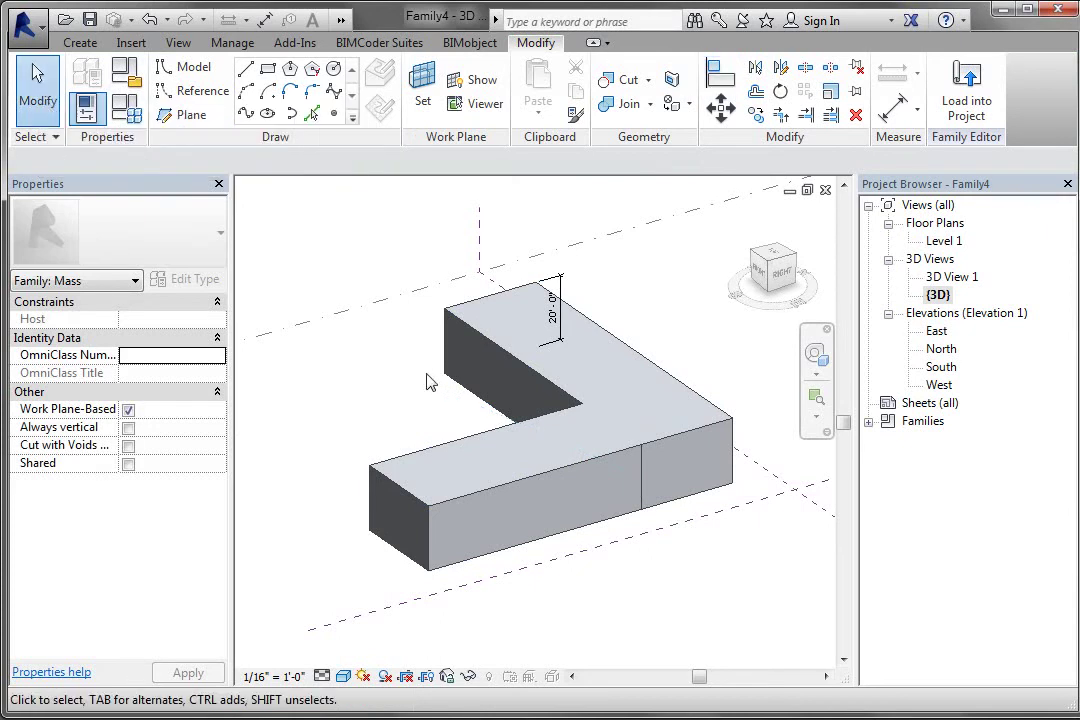
Set the height of the top edge at the split wing's end to 30 ft, deleting the invalid dimension.
{"action": "left_click", "coordinate": [405, 498]}
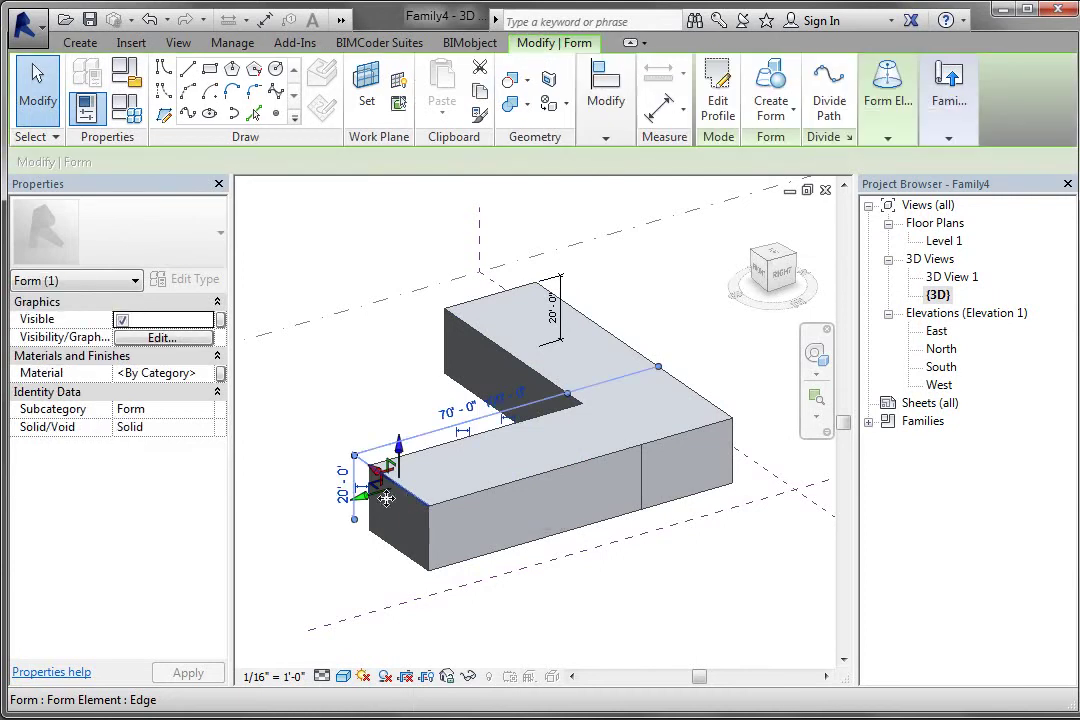
{"action": "middle_click_drag", "start_coordinate": [291, 502], "coordinate": [354, 499], "text": "shift"}
{"action": "left_click", "coordinate": [352, 497]}
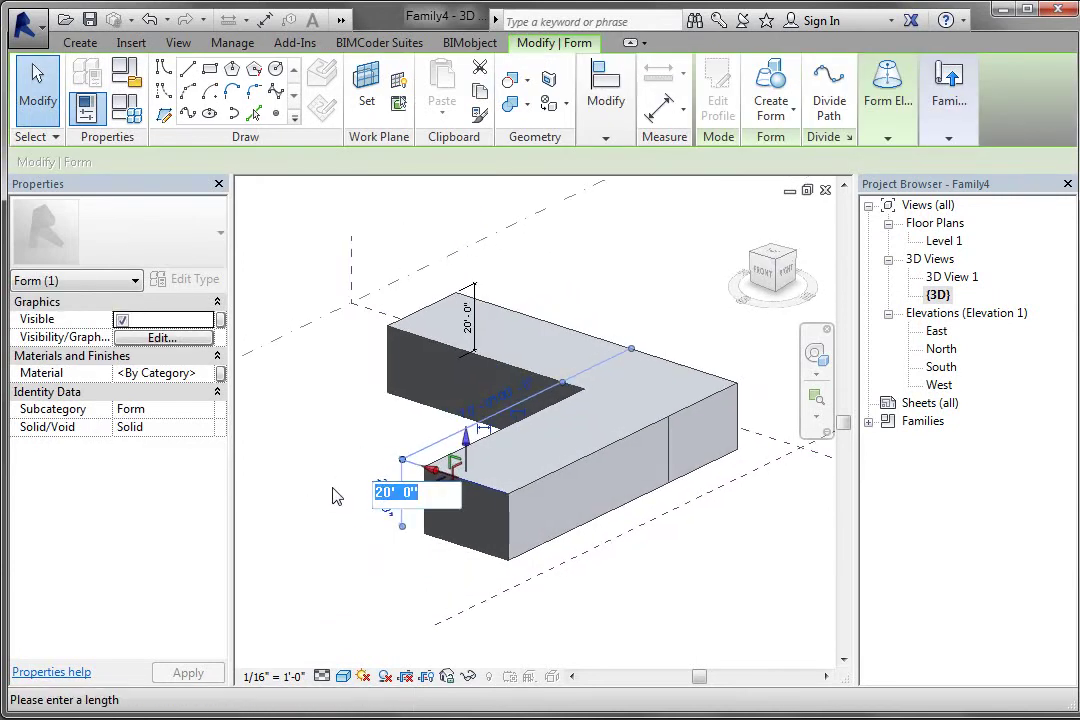
{"action": "key", "text": "Return"}
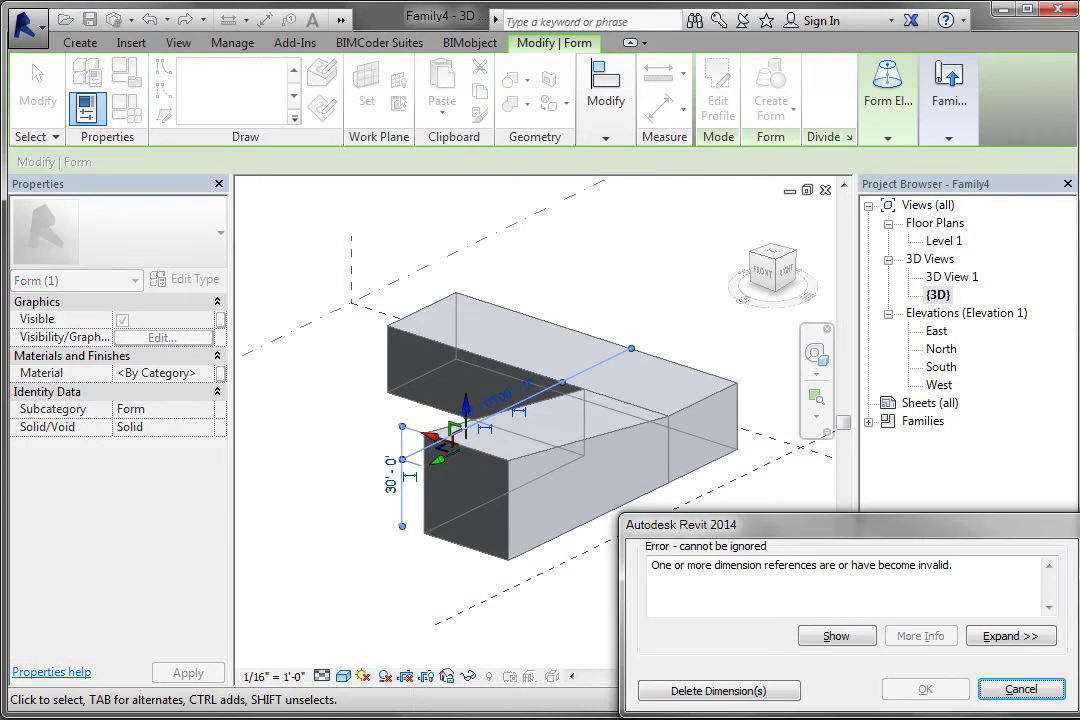
{"action": "left_click", "coordinate": [718, 690]}
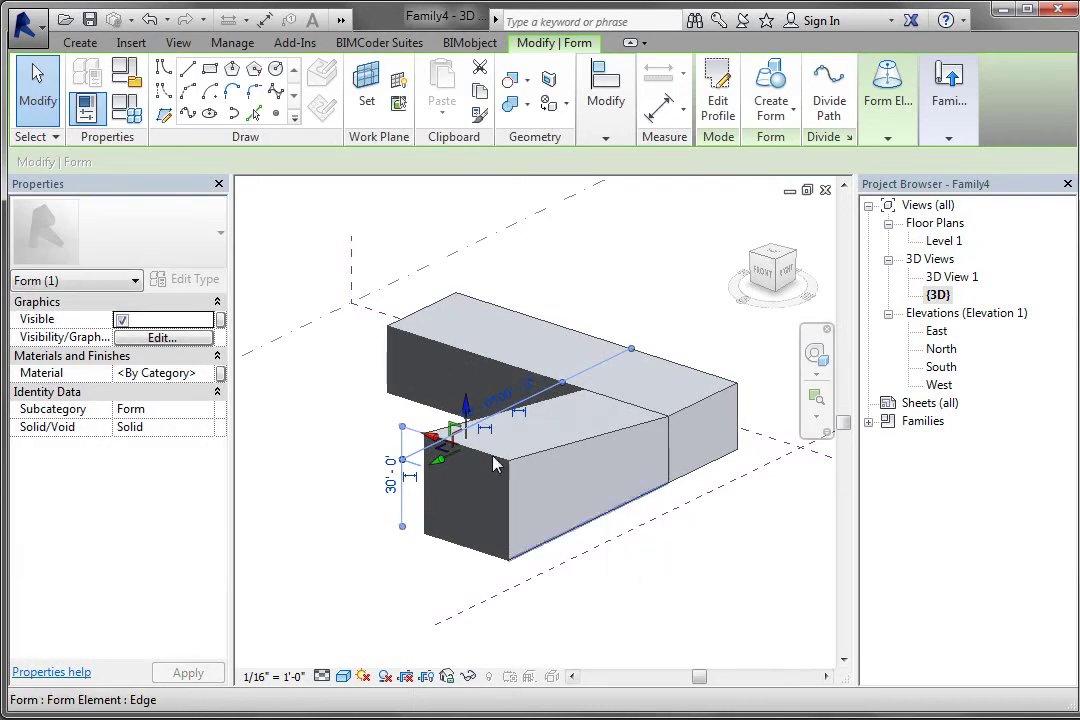
Set the height of the other wing's long outer top edge to 30 ft to slope its roof.
{"action": "middle_click_drag", "start_coordinate": [562, 482], "coordinate": [323, 509], "text": "shift"}
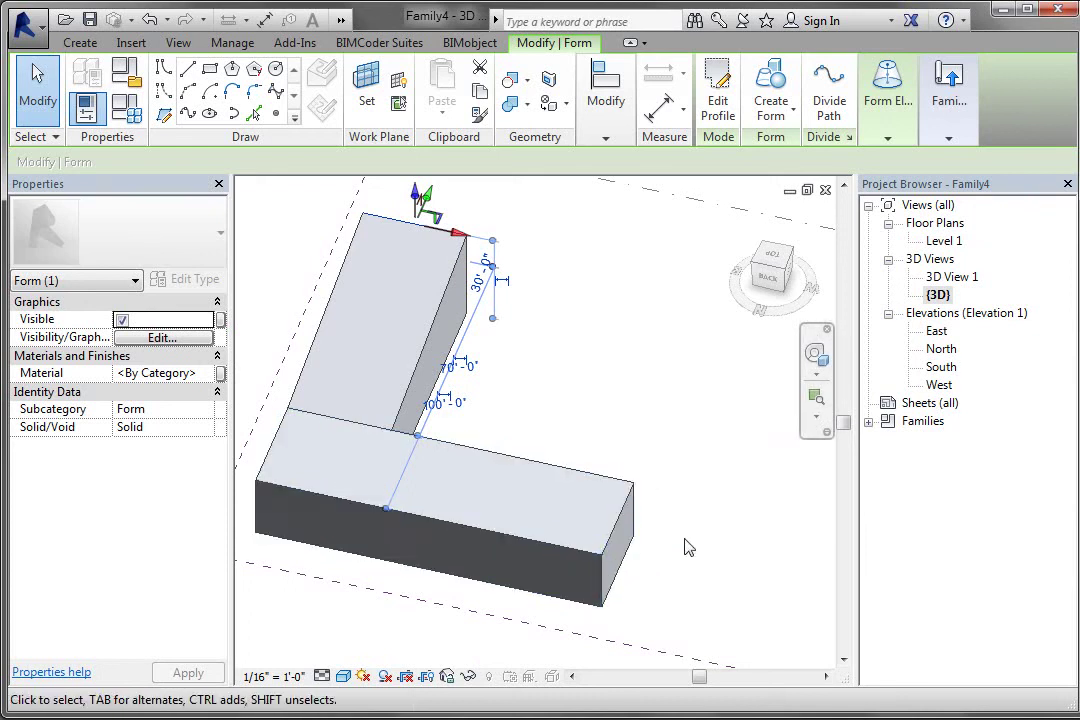
{"action": "middle_click_drag", "start_coordinate": [680, 509], "coordinate": [378, 501], "text": "shift"}
{"action": "scroll", "coordinate": [380, 411], "scroll_direction": "up", "scroll_amount": 2}
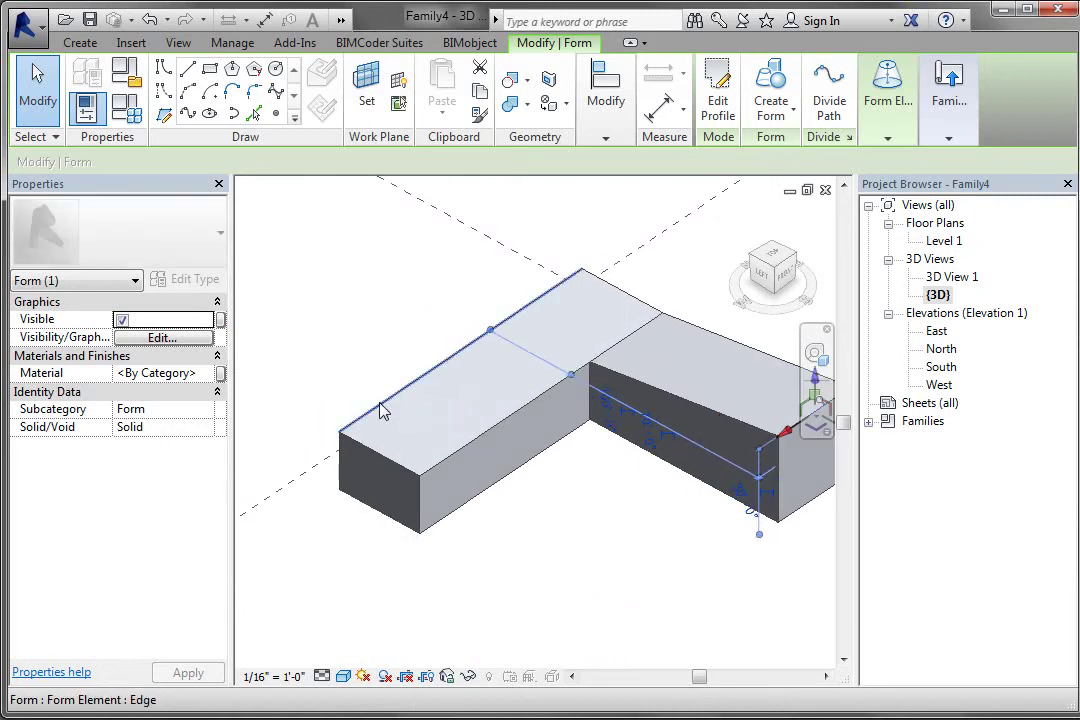
{"action": "left_click", "coordinate": [381, 411]}
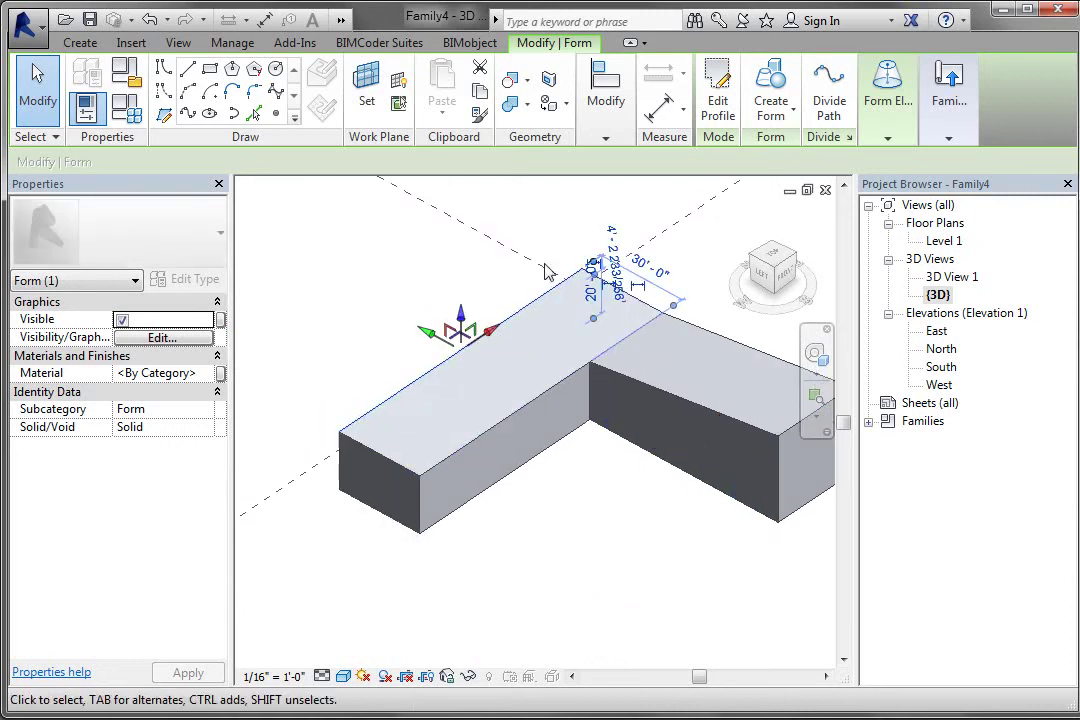
{"action": "left_click", "coordinate": [592, 290]}
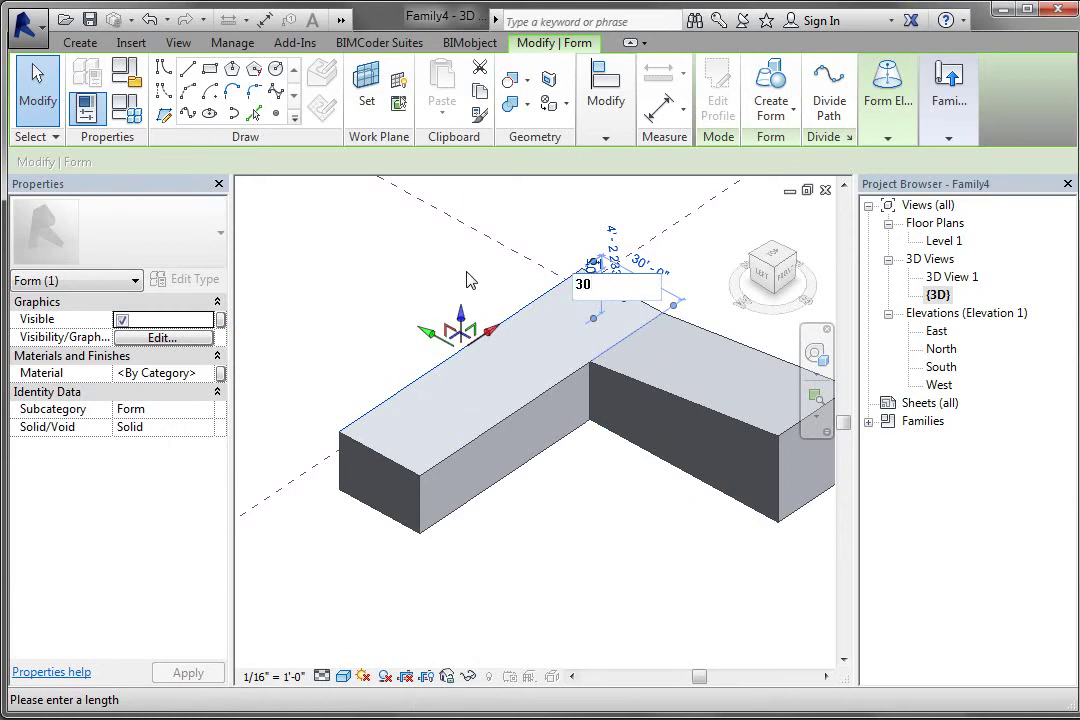
{"action": "key", "text": "Return"}
{"action": "left_click", "coordinate": [641, 615]}
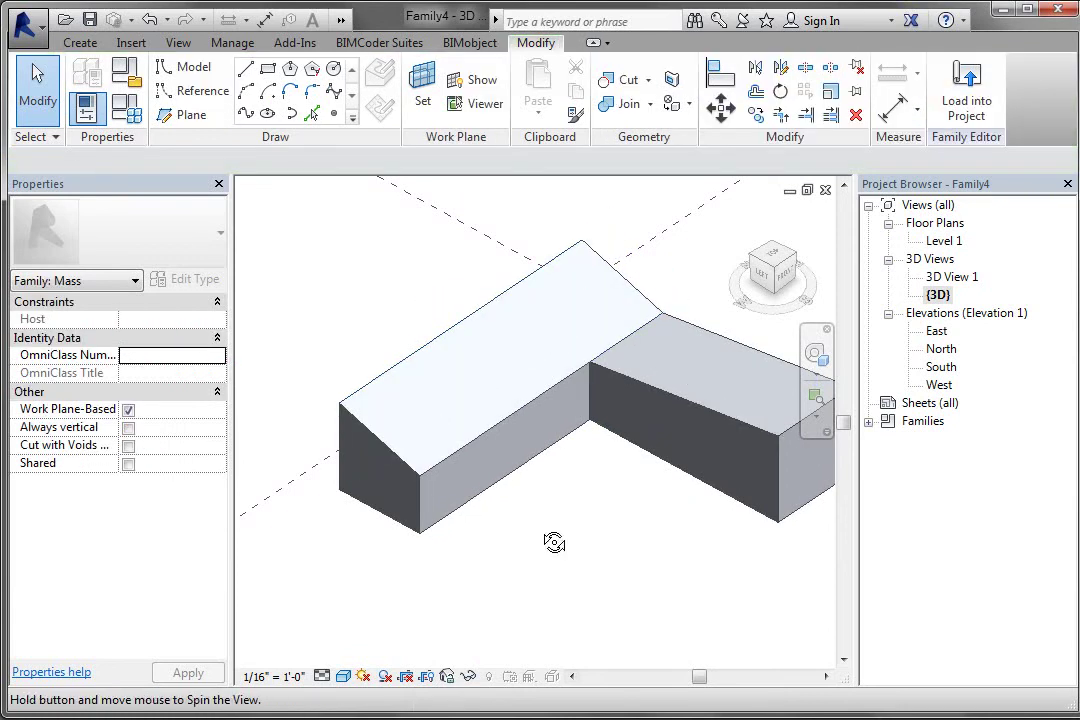
Review the sloped mass from several angles and open the Level 1 floor plan view.
{"action": "middle_click_drag", "start_coordinate": [554, 542], "coordinate": [188, 514], "text": "shift"}
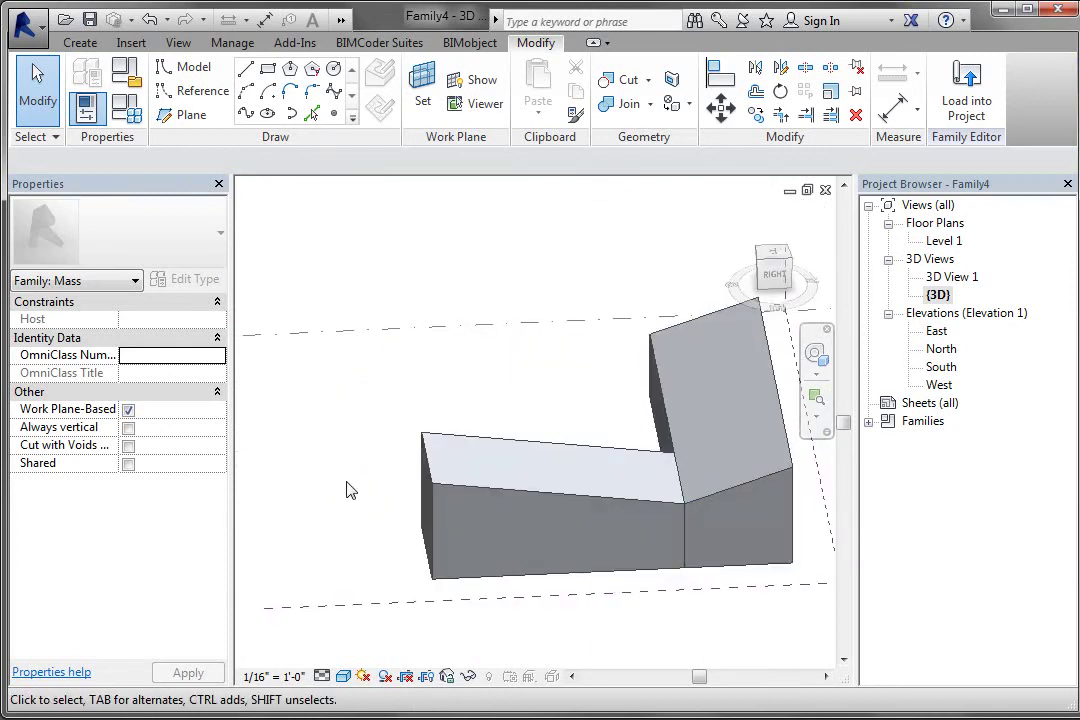
{"action": "middle_click_drag", "start_coordinate": [350, 490], "coordinate": [716, 506], "text": "shift"}
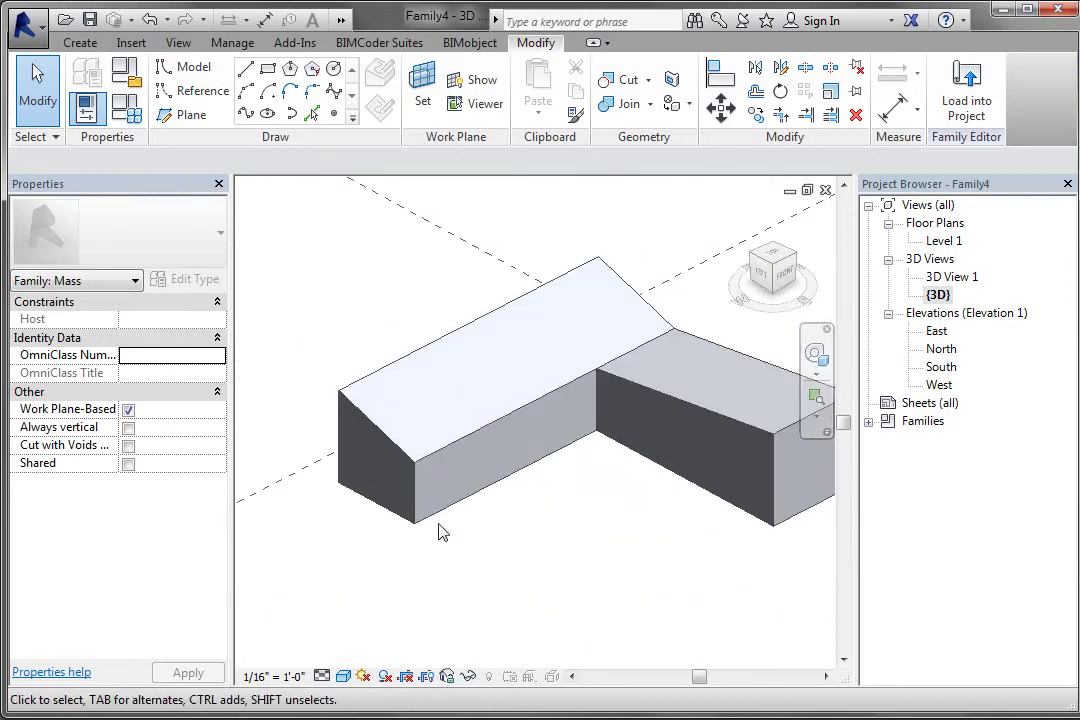
{"action": "scroll", "coordinate": [420, 540], "scroll_direction": "down", "scroll_amount": 2}
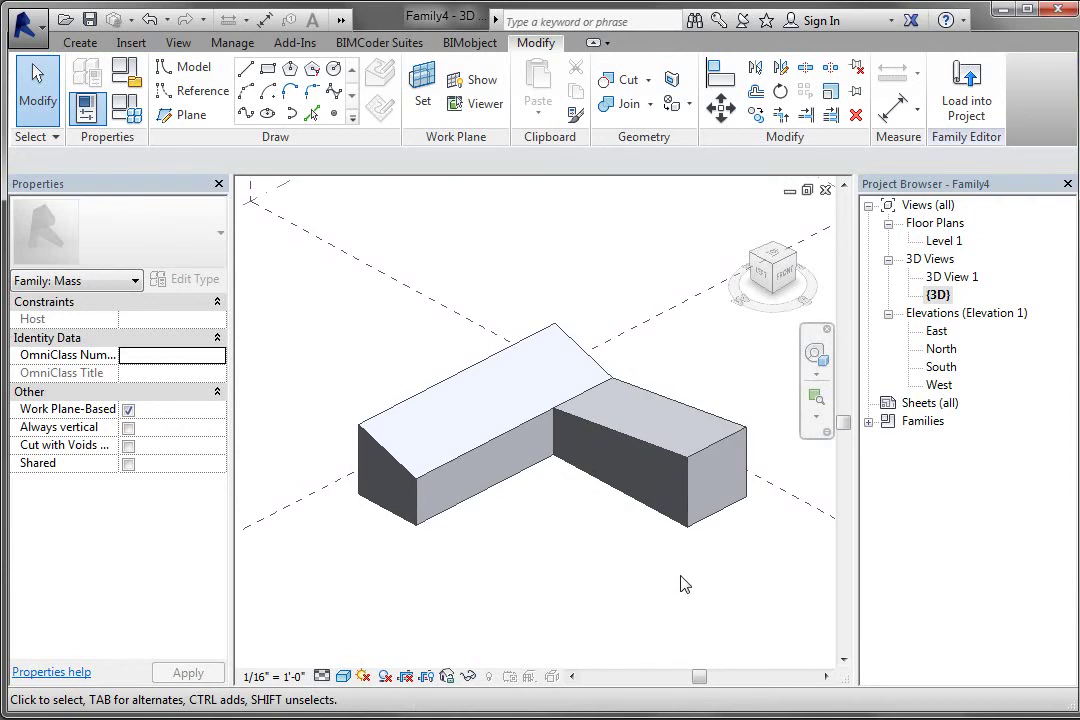
{"action": "middle_click_drag", "start_coordinate": [678, 583], "coordinate": [540, 630], "text": "shift"}
{"action": "scroll", "coordinate": [760, 403], "scroll_direction": "down", "scroll_amount": 3}
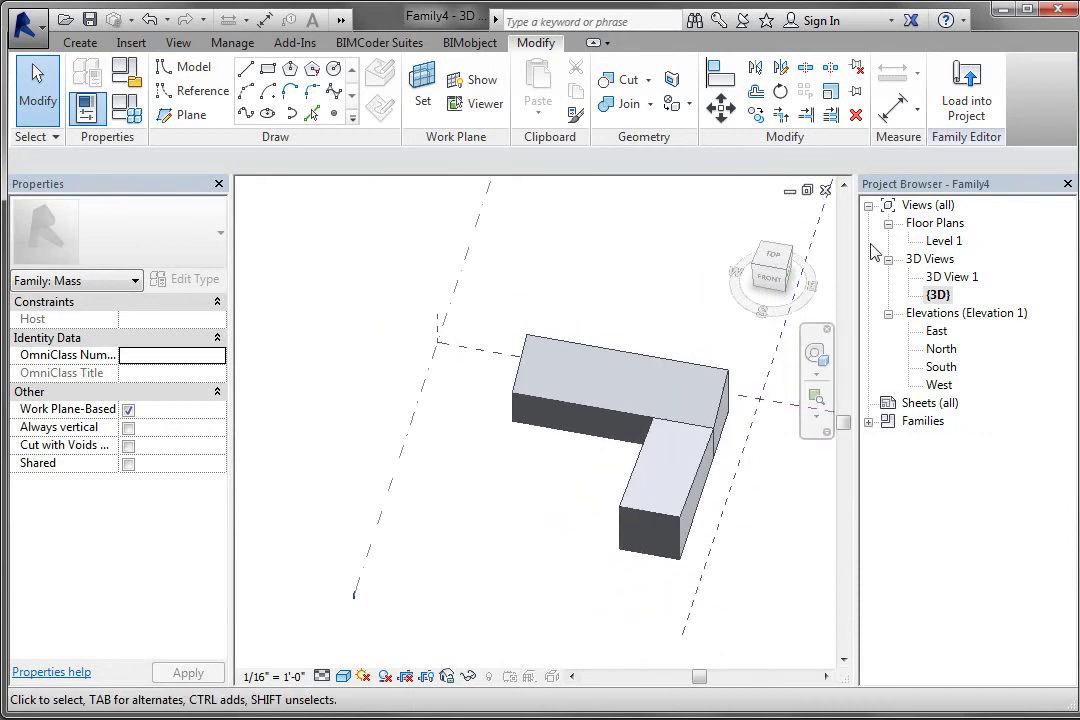
{"action": "double_click", "coordinate": [945, 243]}
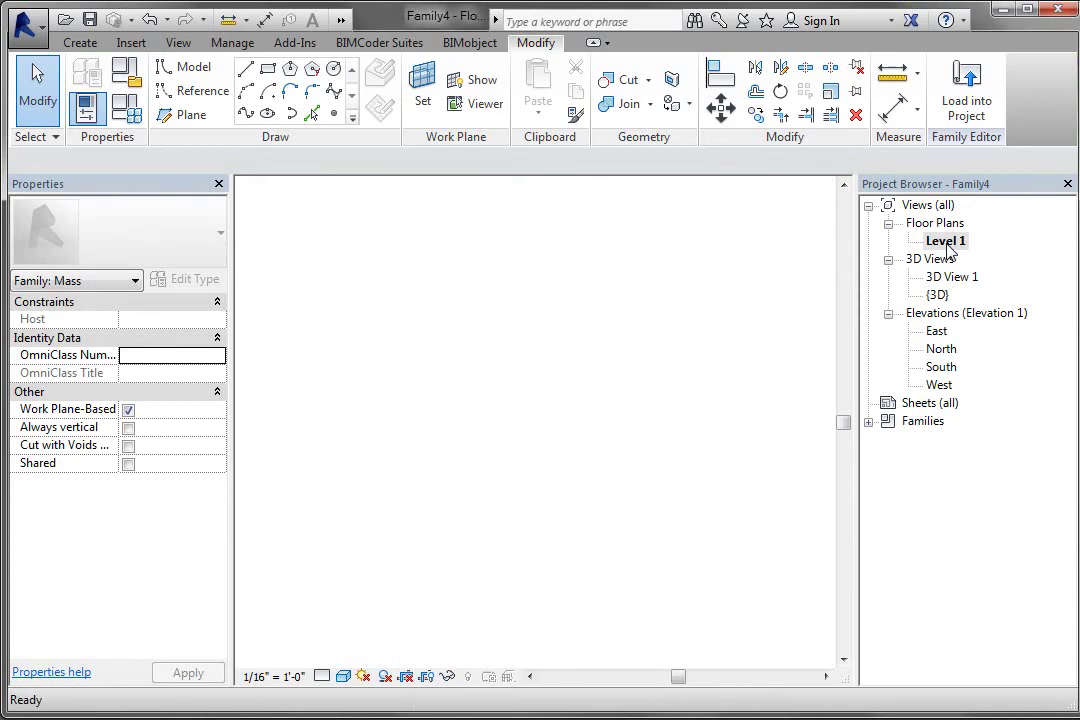
Move the whole L-shaped mass from its outer corner to the intersection of the two center reference planes.
{"action": "left_click_drag", "start_coordinate": [362, 250], "coordinate": [700, 584]}
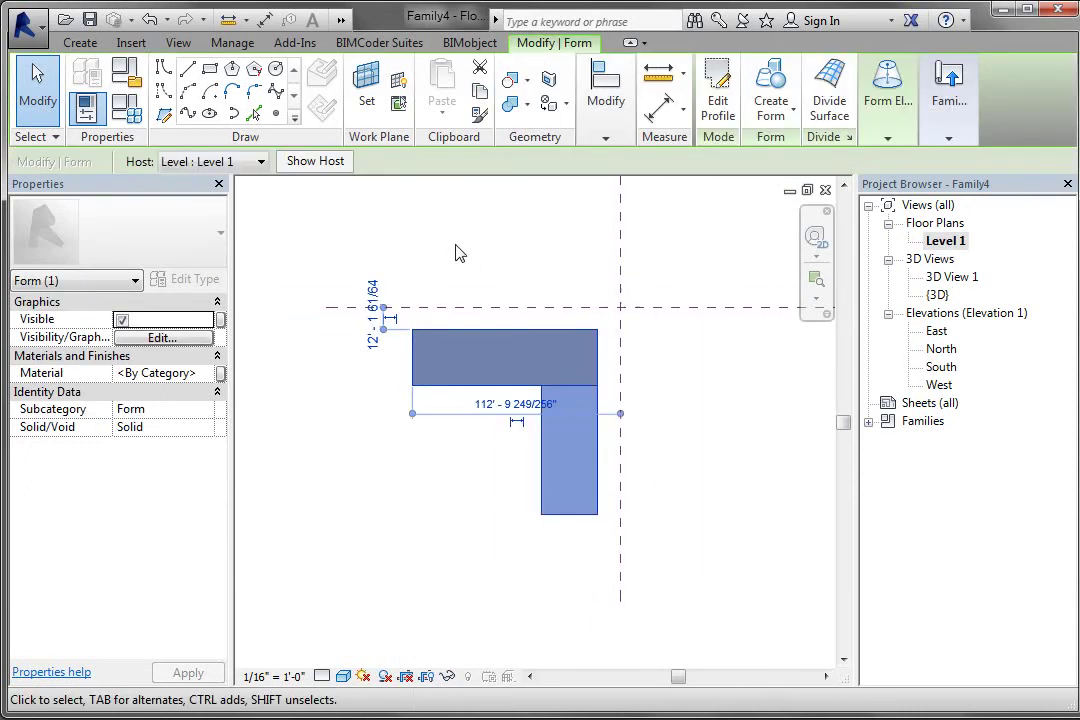
{"action": "left_click", "coordinate": [605, 138]}
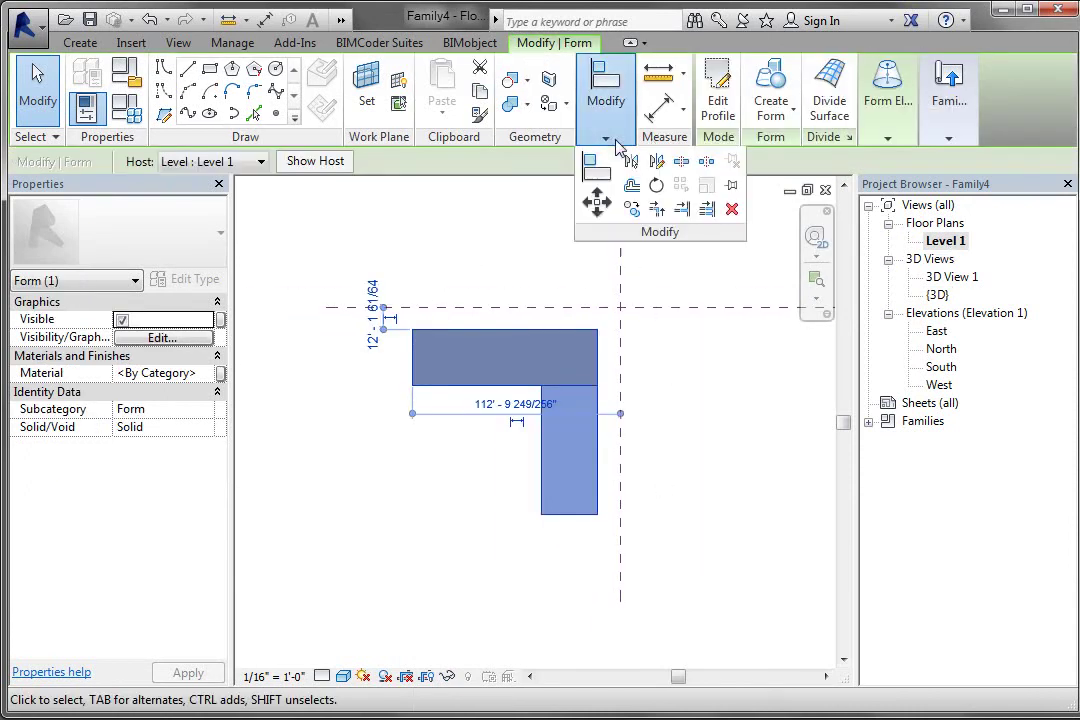
{"action": "left_click", "coordinate": [597, 204]}
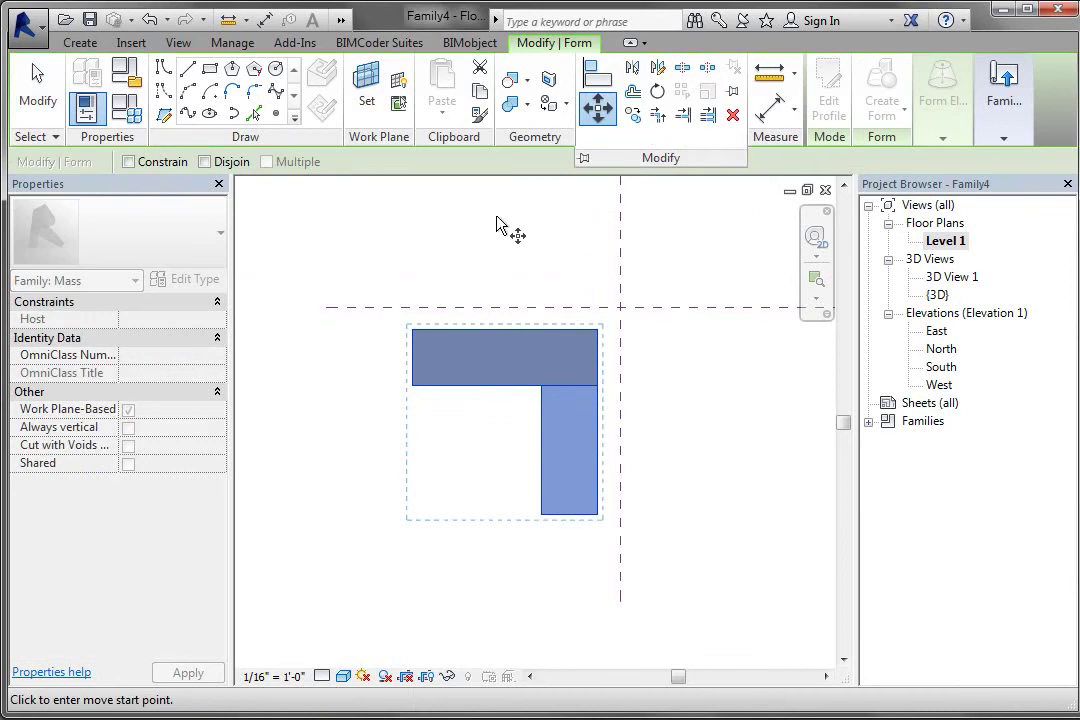
{"action": "left_click", "coordinate": [598, 330]}
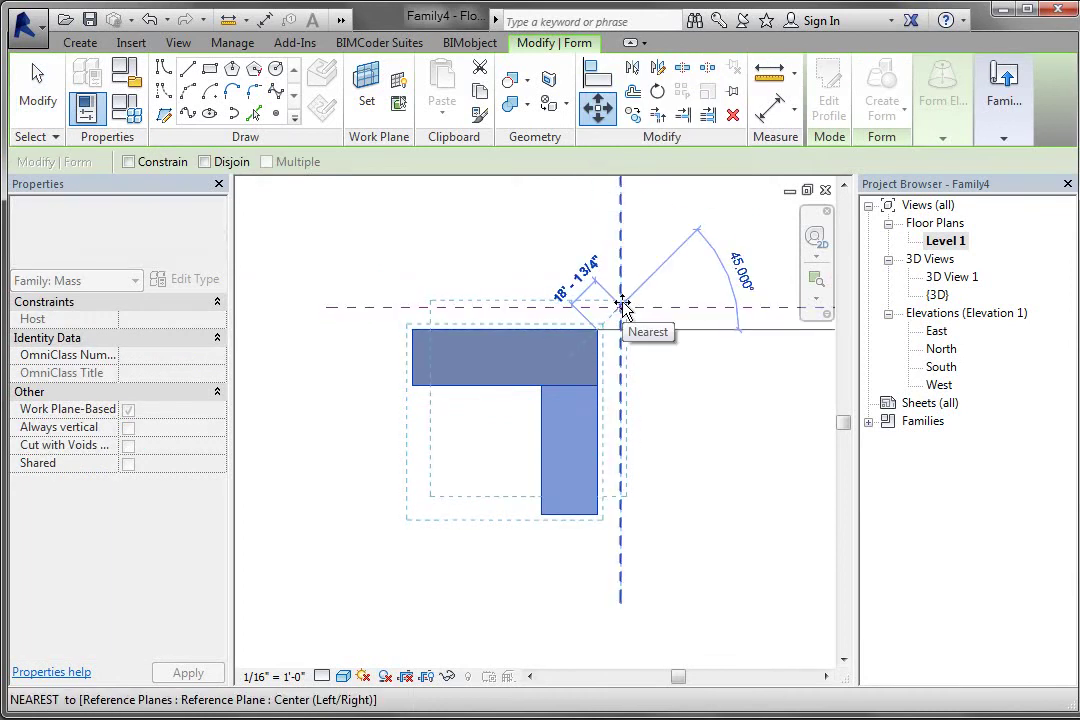
{"action": "scroll", "coordinate": [622, 305], "scroll_direction": "up", "scroll_amount": 4}
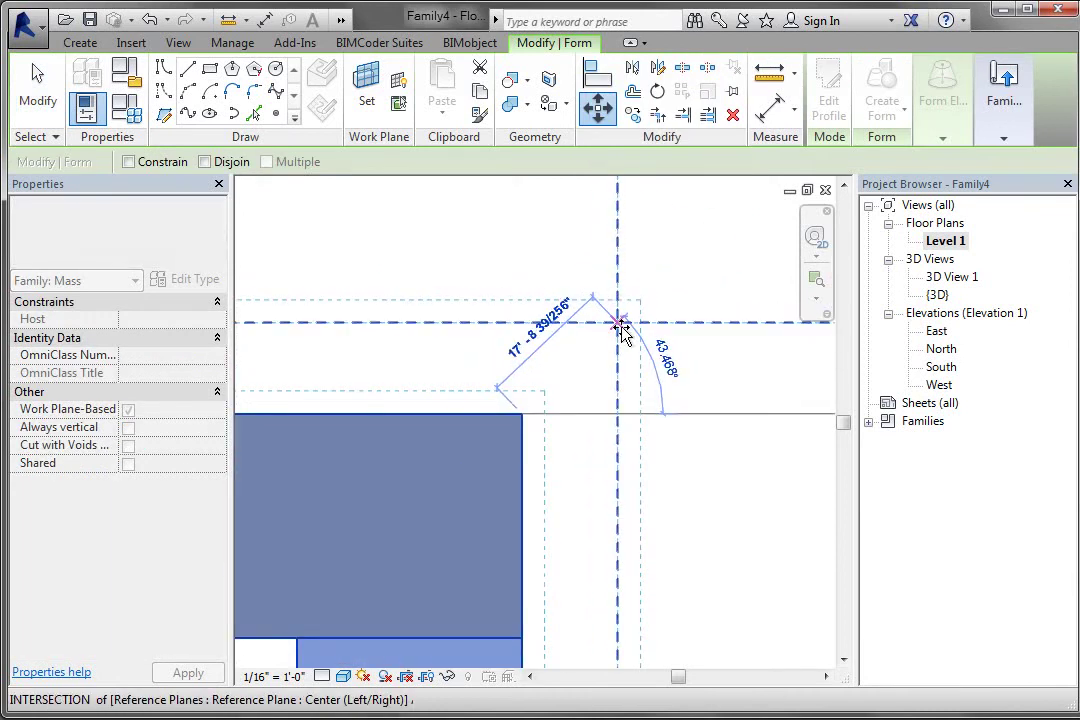
{"action": "left_click", "coordinate": [622, 330]}
{"action": "left_click", "coordinate": [692, 390]}
{"action": "scroll", "coordinate": [694, 392], "scroll_direction": "down", "scroll_amount": 2}
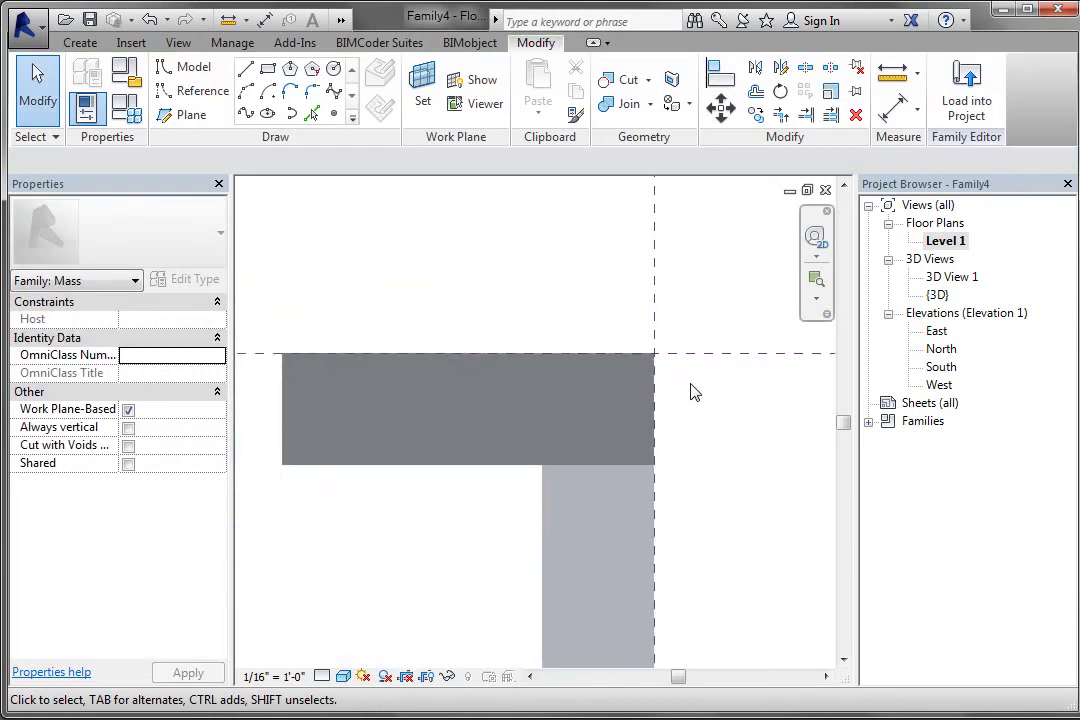
{"action": "scroll", "coordinate": [694, 392], "scroll_direction": "down", "scroll_amount": 1}
In the {3D} view, align both bottom edge segments of the split outer side with the Center (Left/Right) reference plane and lock the alignment.
{"action": "double_click", "coordinate": [938, 295]}
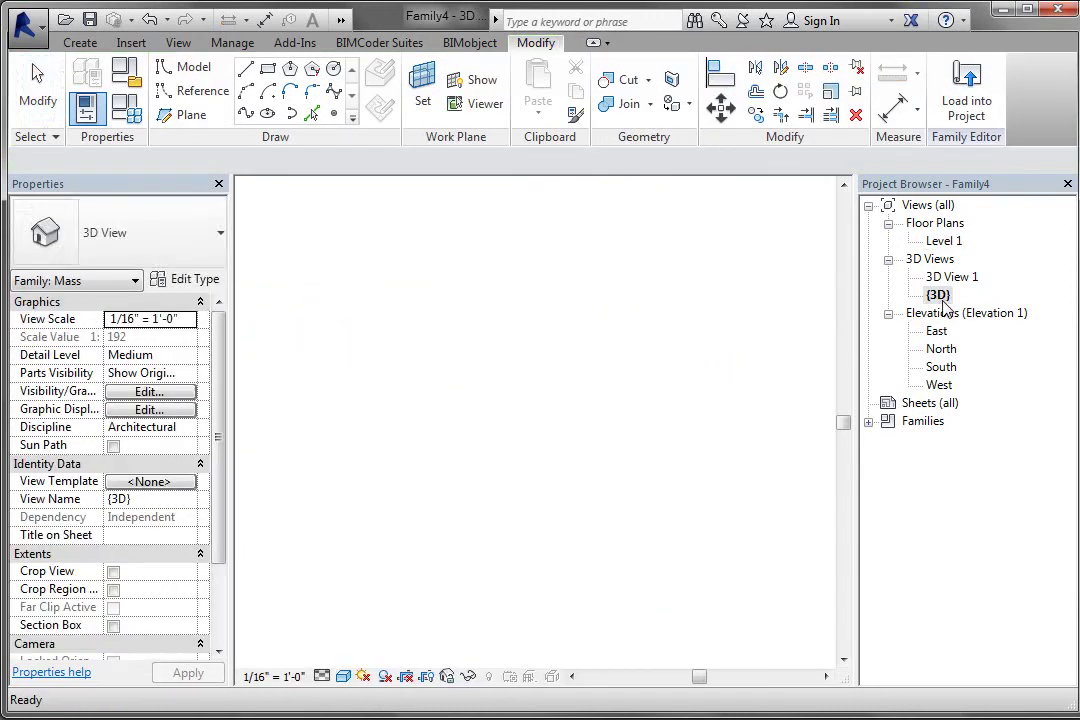
{"action": "middle_click_drag", "start_coordinate": [760, 570], "coordinate": [583, 501], "text": "shift"}
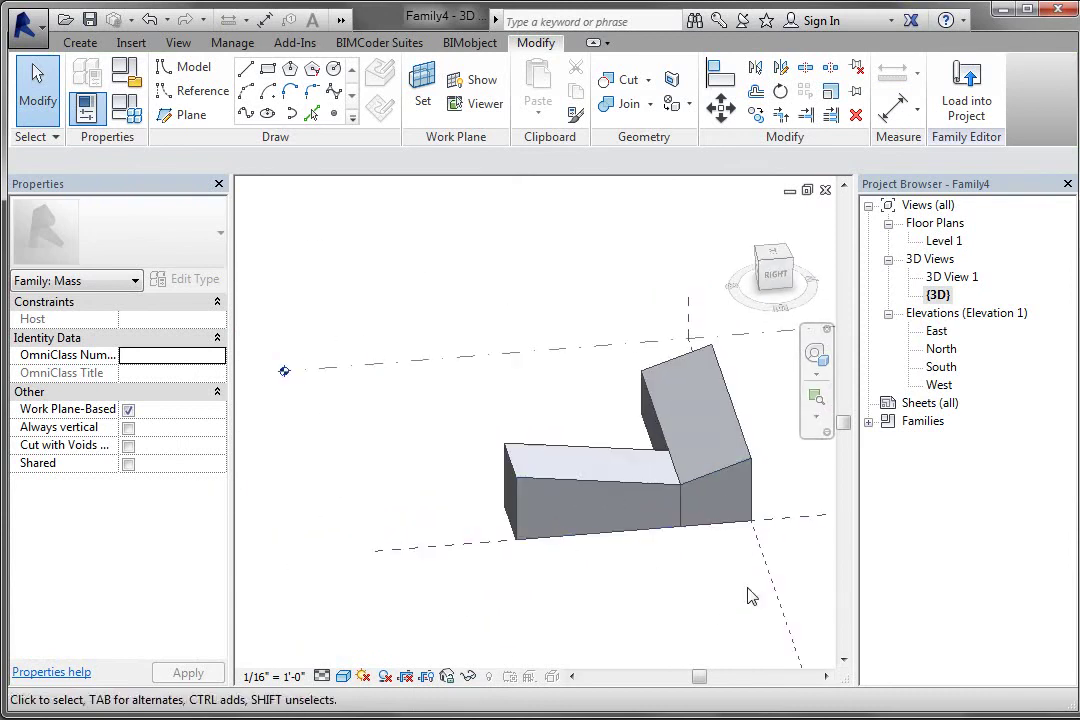
{"action": "middle_click_drag", "start_coordinate": [747, 595], "coordinate": [836, 610], "text": "shift"}
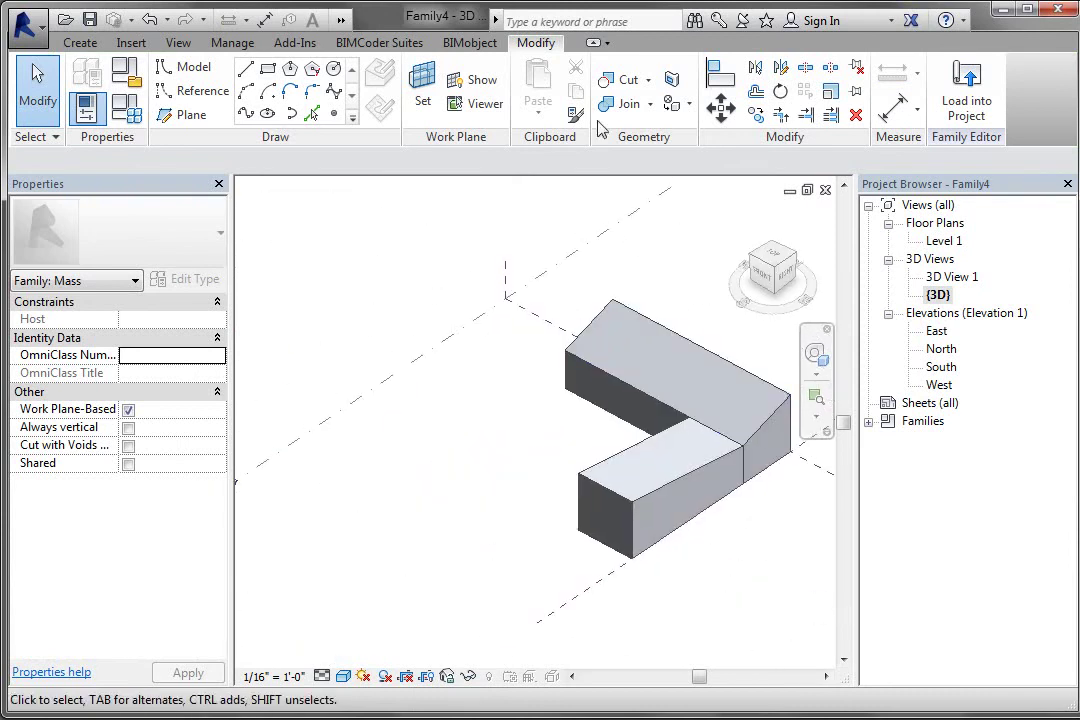
{"action": "left_click", "coordinate": [711, 86]}
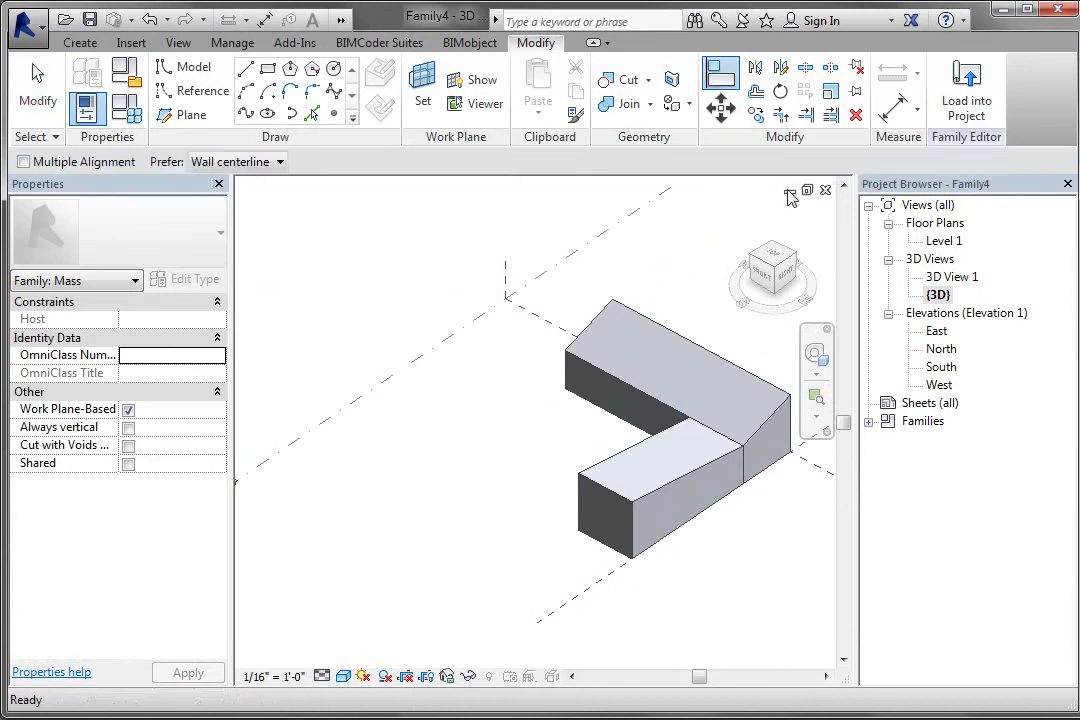
{"action": "left_click", "coordinate": [593, 597]}
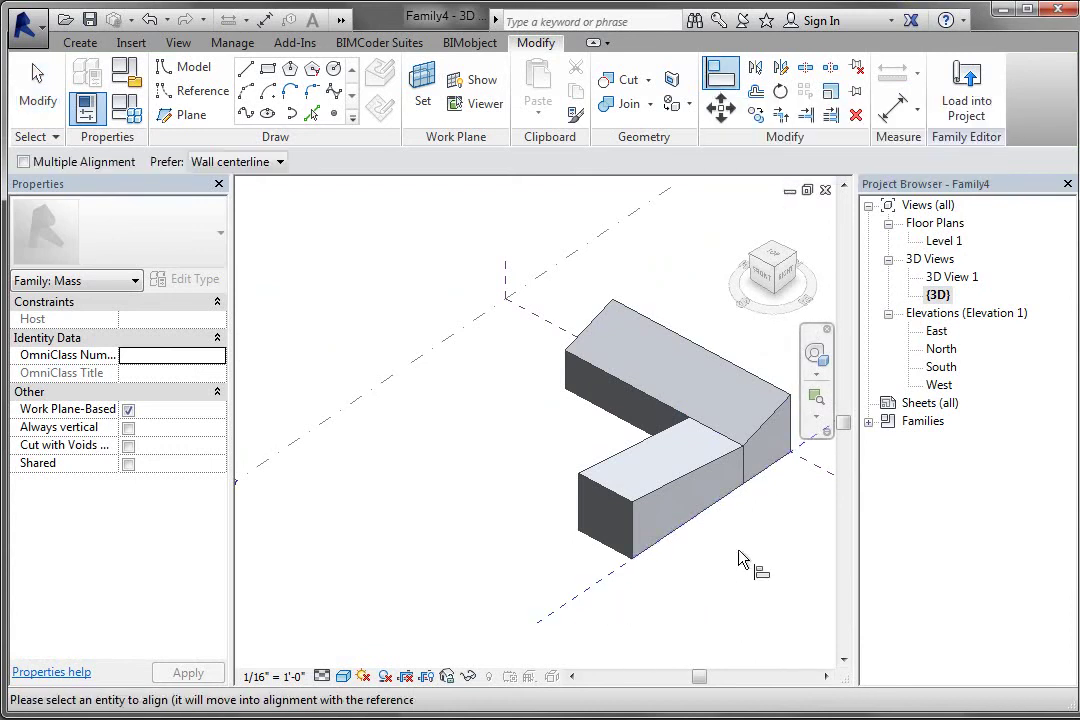
{"action": "left_click", "coordinate": [704, 508]}
{"action": "left_click", "coordinate": [688, 548]}
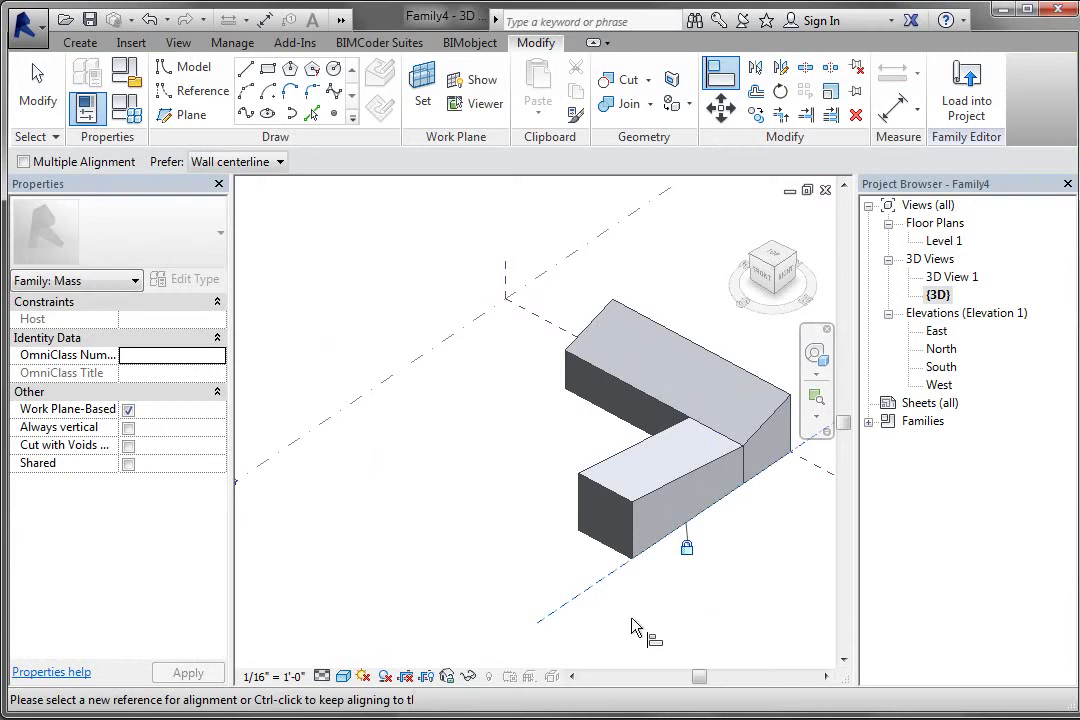
{"action": "left_click", "coordinate": [610, 582]}
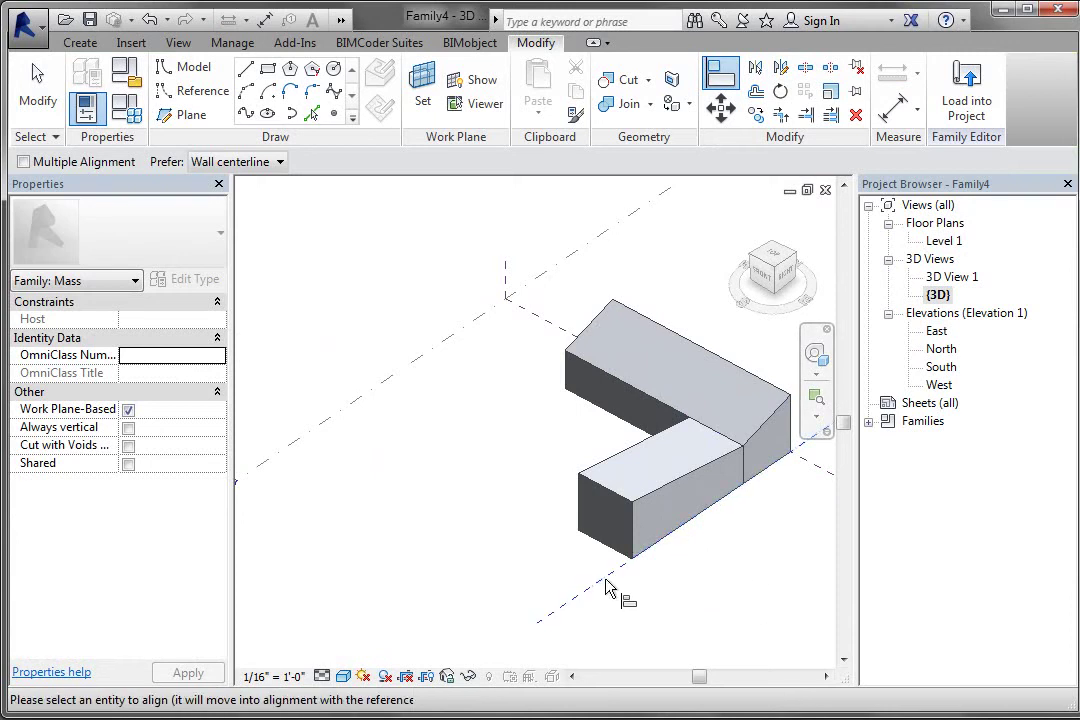
{"action": "left_click", "coordinate": [772, 450]}
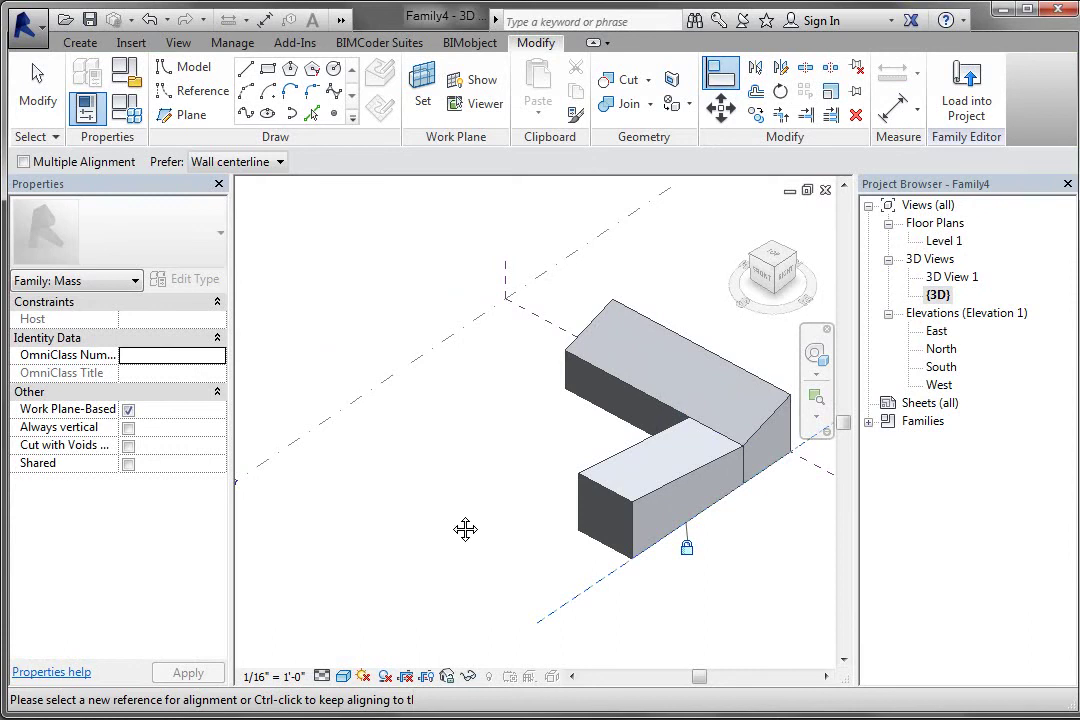
Align the bottom edge of the mass's other outer side with the perpendicular center reference plane and lock the alignment.
{"action": "middle_click_drag", "start_coordinate": [465, 529], "coordinate": [742, 494], "text": "shift"}
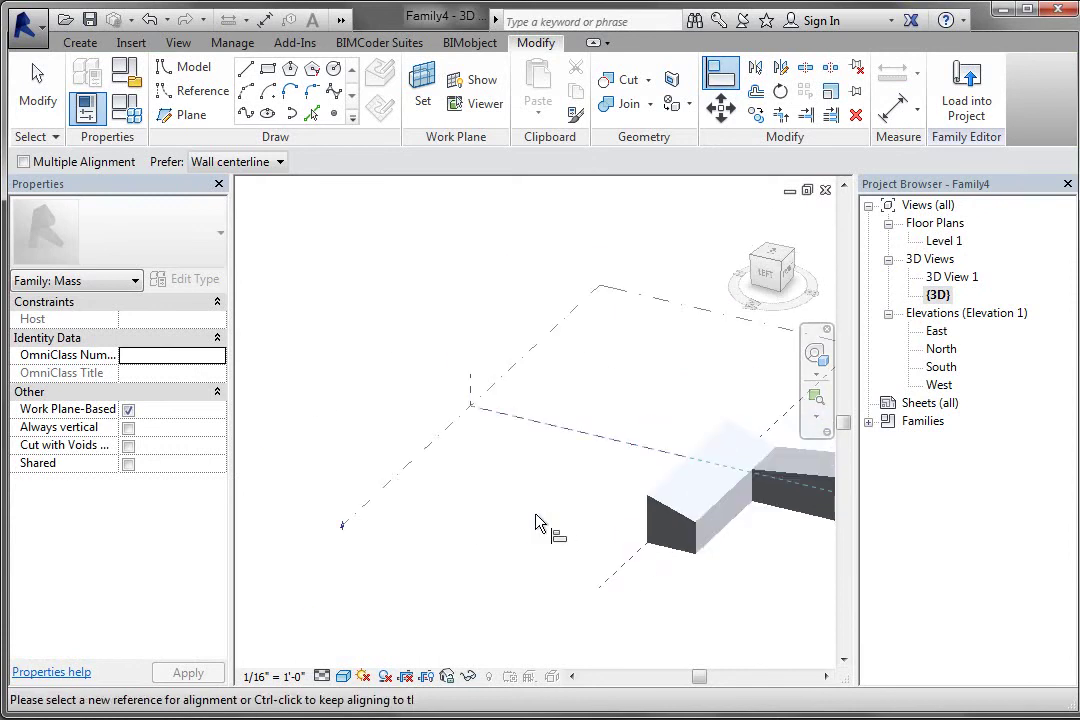
{"action": "middle_click_drag", "start_coordinate": [536, 522], "coordinate": [728, 526], "text": "shift"}
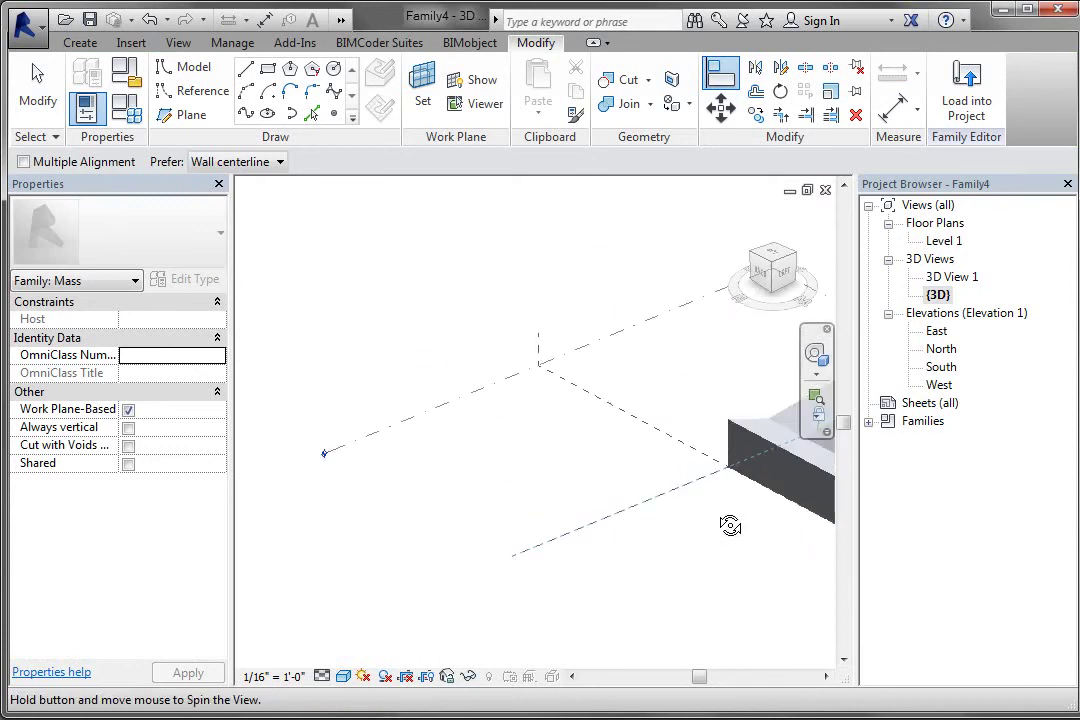
{"action": "left_click", "coordinate": [624, 418]}
{"action": "left_click", "coordinate": [764, 487]}
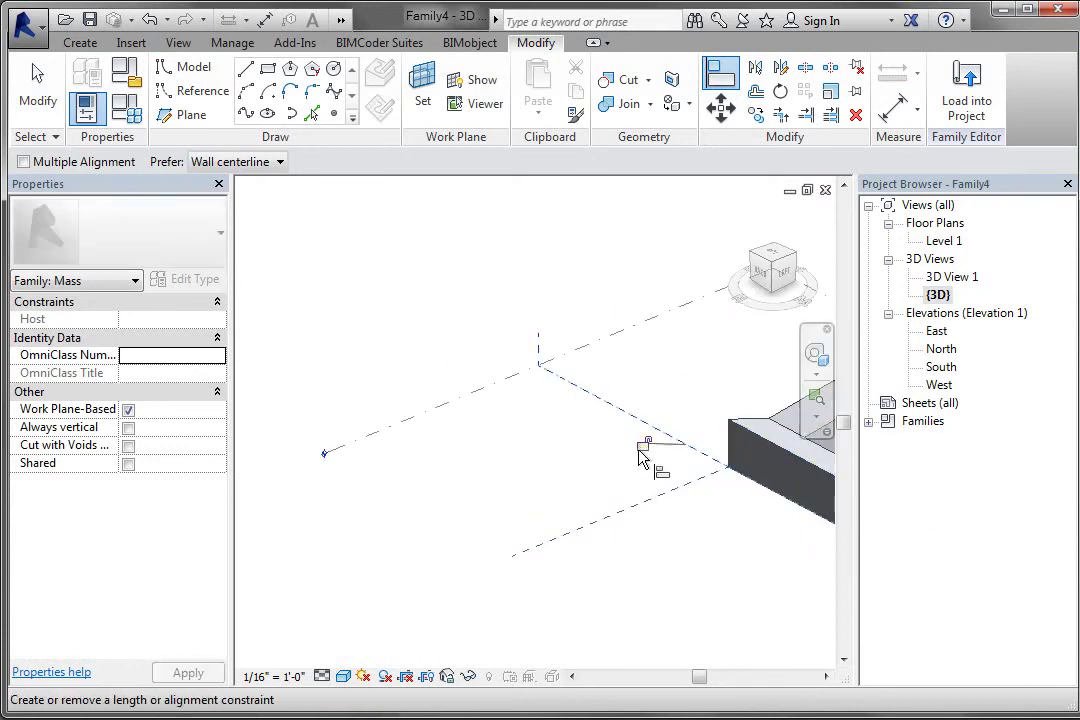
{"action": "scroll", "coordinate": [489, 502], "scroll_direction": "down", "scroll_amount": 3}
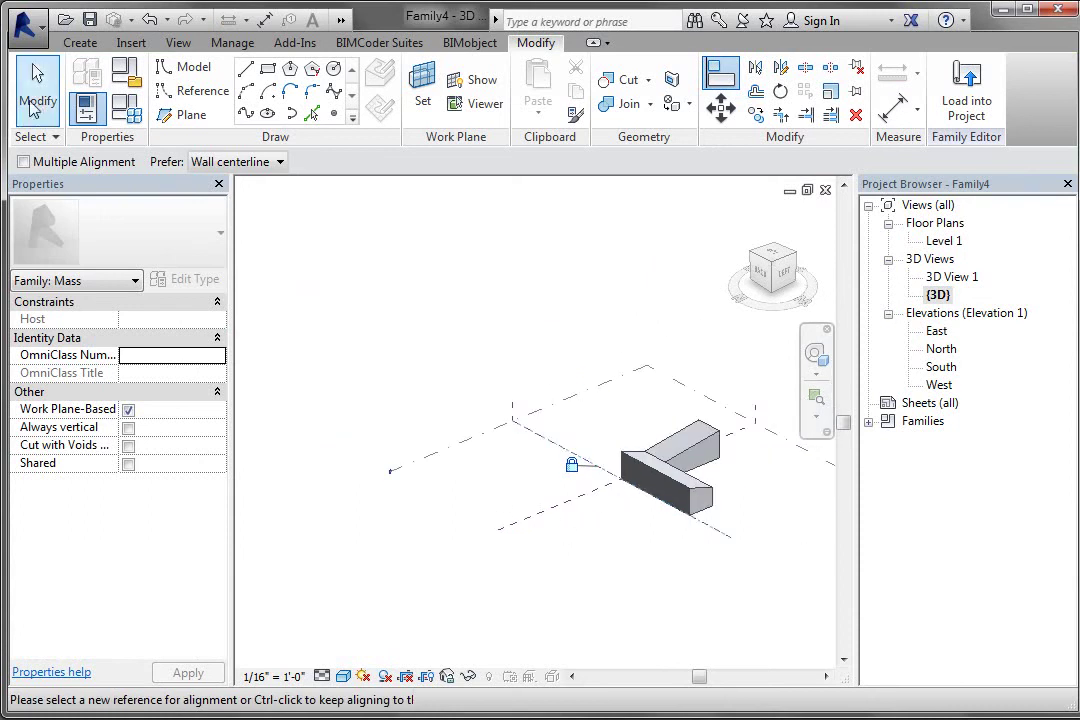
{"action": "left_click", "coordinate": [37, 88]}
Make the temporary 30 ft height dimension of the top edge at the split wing's end permanent.
{"action": "middle_click_drag", "start_coordinate": [769, 482], "coordinate": [528, 501], "text": "shift"}
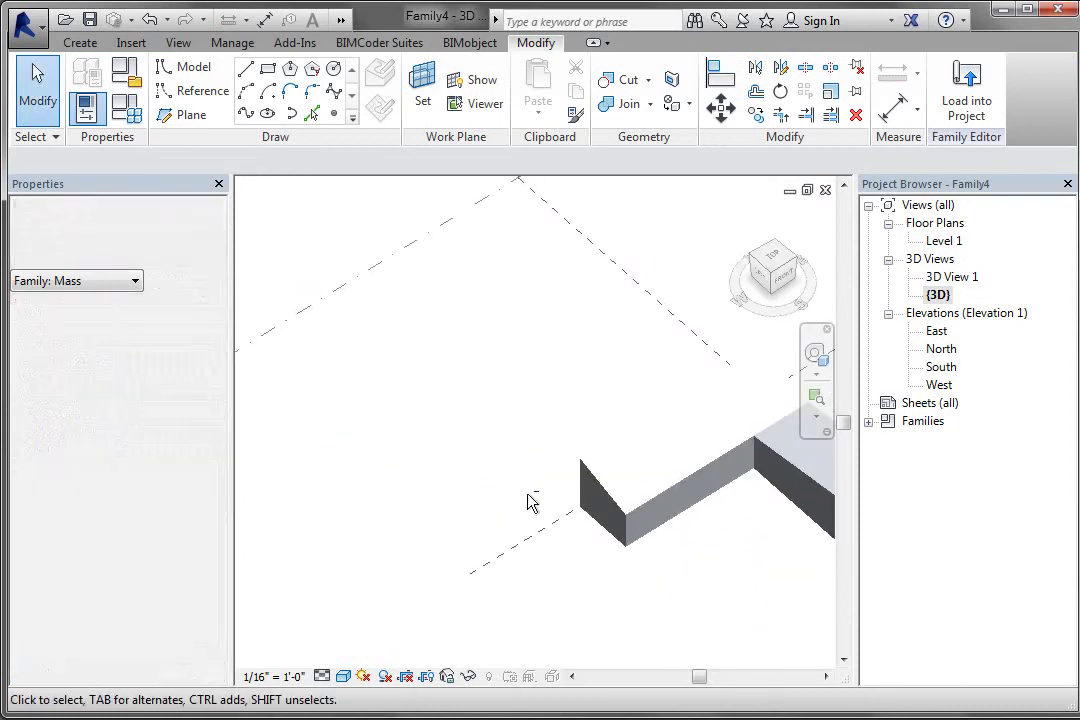
{"action": "scroll", "coordinate": [249, 469], "scroll_direction": "down", "scroll_amount": 2}
{"action": "scroll", "coordinate": [550, 501], "scroll_direction": "up", "scroll_amount": 2}
{"action": "middle_click_drag", "start_coordinate": [249, 469], "coordinate": [477, 541], "text": "shift"}
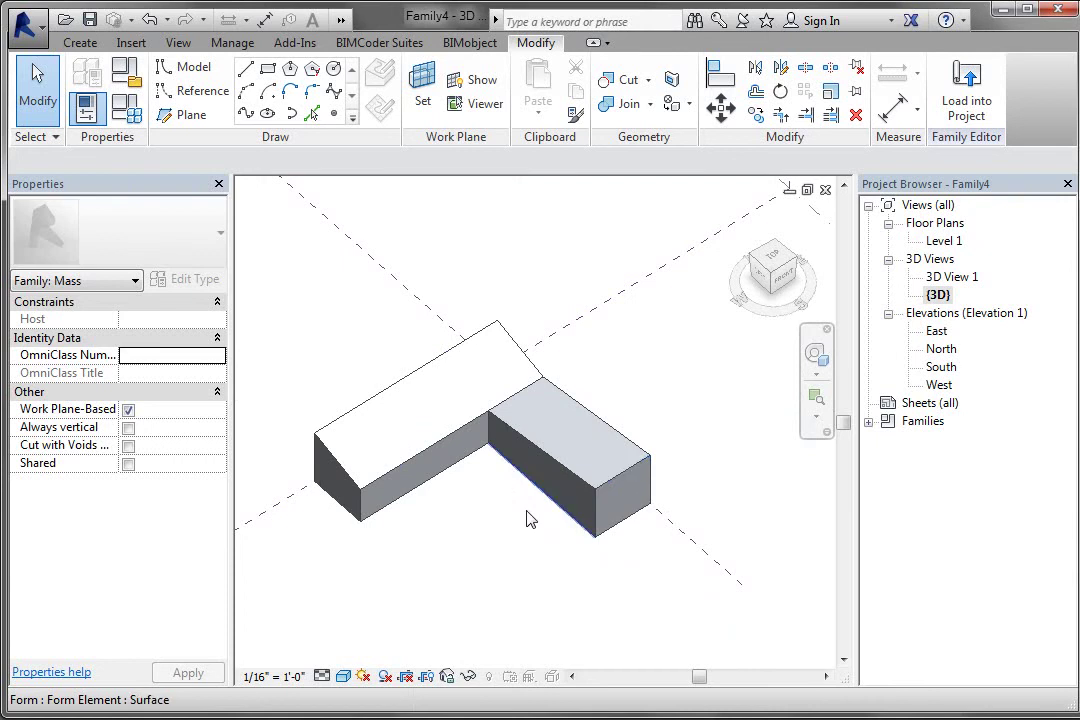
{"action": "middle_click_drag", "start_coordinate": [509, 533], "coordinate": [571, 448], "text": "shift"}
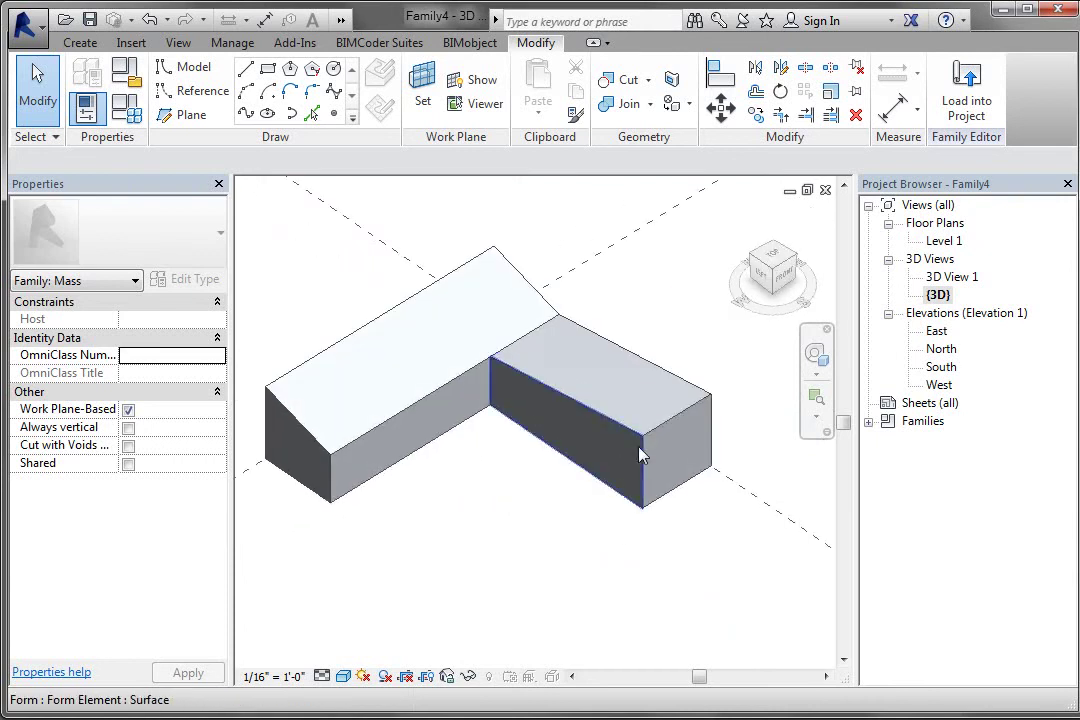
{"action": "left_click", "coordinate": [617, 414]}
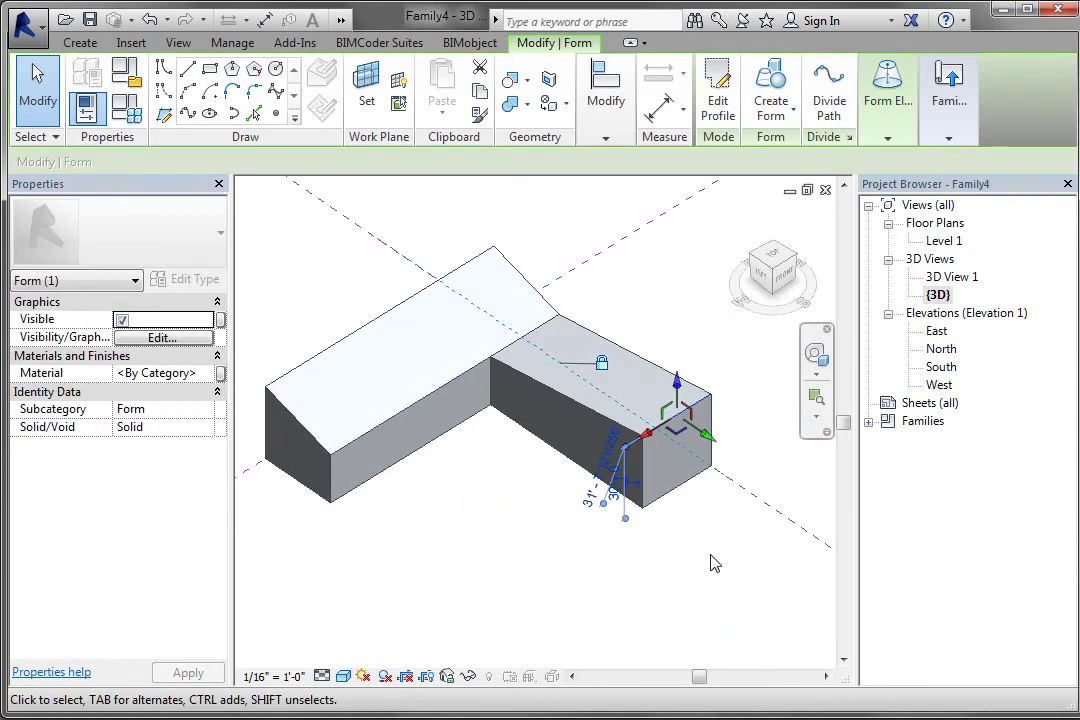
{"action": "middle_click_drag", "start_coordinate": [713, 563], "coordinate": [591, 578], "text": "shift"}
{"action": "scroll", "coordinate": [492, 557], "scroll_direction": "up", "scroll_amount": 5}
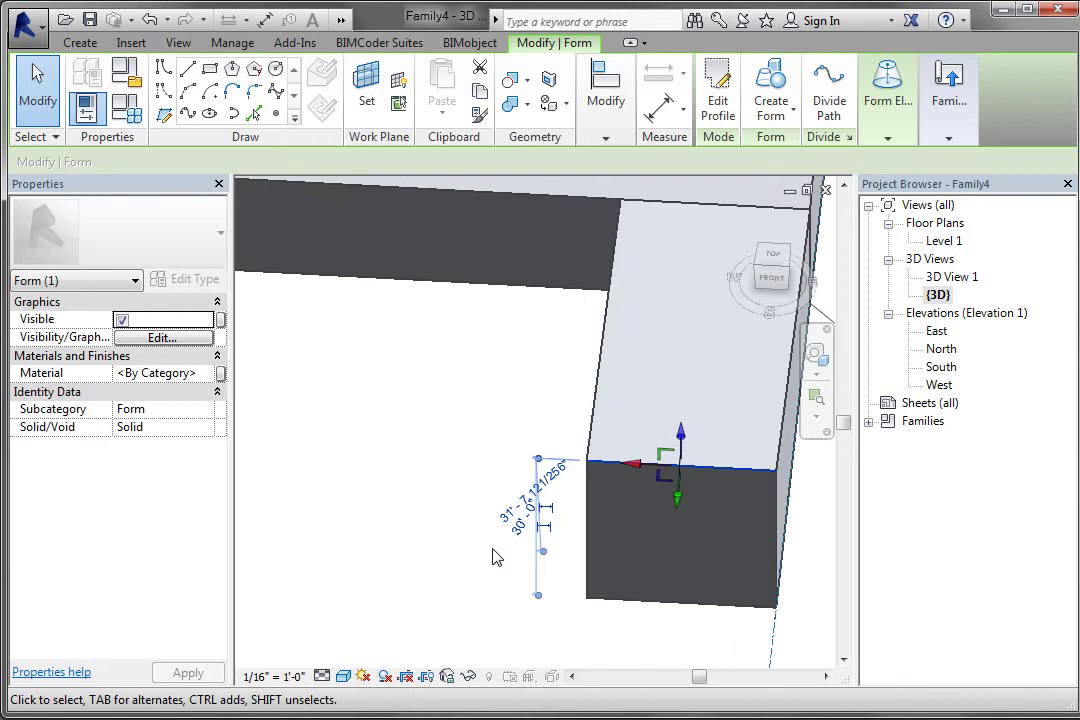
{"action": "scroll", "coordinate": [492, 557], "scroll_direction": "up", "scroll_amount": 2}
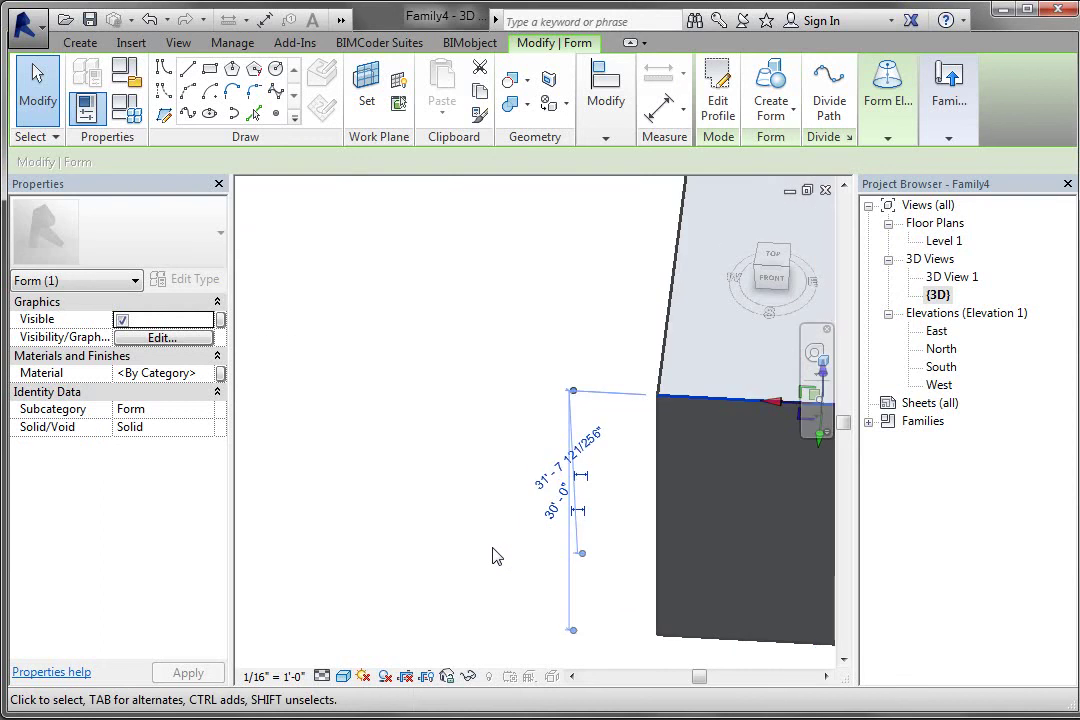
{"action": "left_click", "coordinate": [585, 517]}
{"action": "left_click", "coordinate": [393, 497]}
{"action": "scroll", "coordinate": [455, 465], "scroll_direction": "down", "scroll_amount": 3}
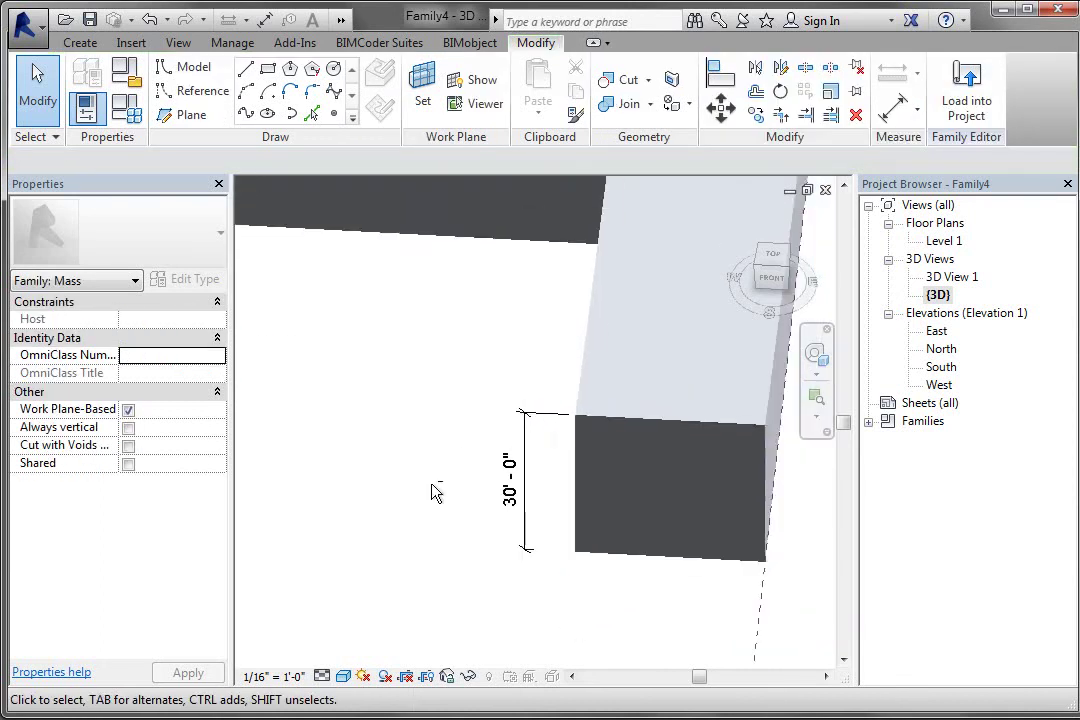
Make the temporary 30 ft height dimension of the other wing's long outer top edge permanent.
{"action": "middle_click_drag", "start_coordinate": [434, 492], "coordinate": [516, 468], "text": "shift"}
{"action": "scroll", "coordinate": [795, 550], "scroll_direction": "down", "scroll_amount": 4}
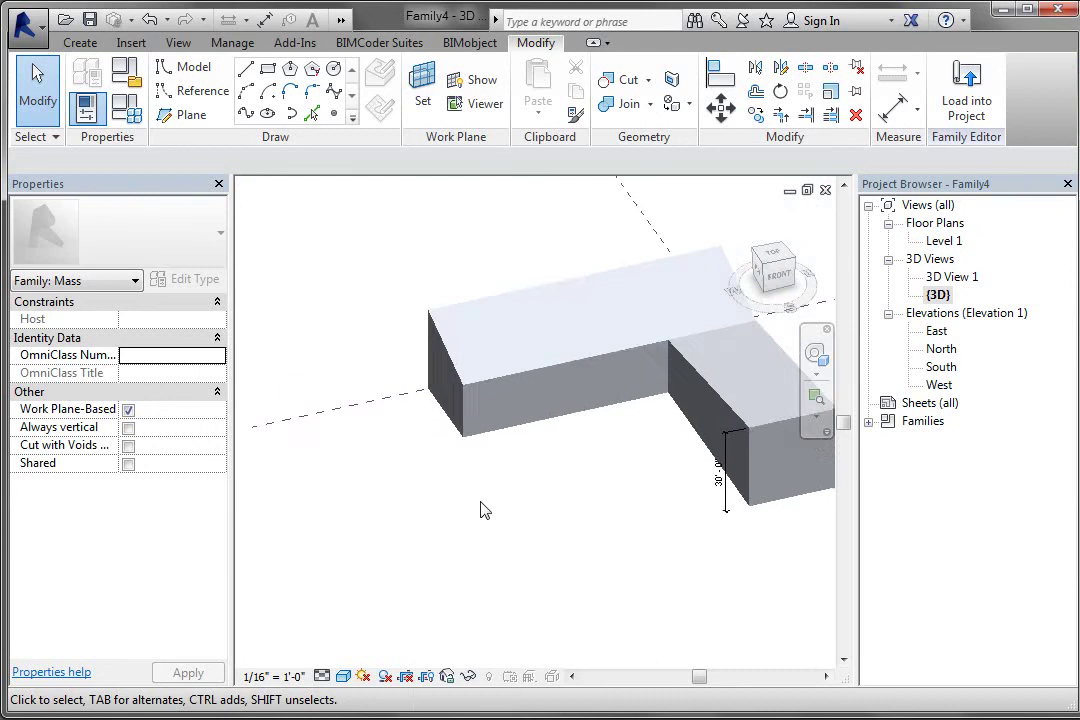
{"action": "middle_click_drag", "start_coordinate": [480, 511], "coordinate": [535, 444], "text": "shift"}
{"action": "scroll", "coordinate": [497, 439], "scroll_direction": "up", "scroll_amount": 4}
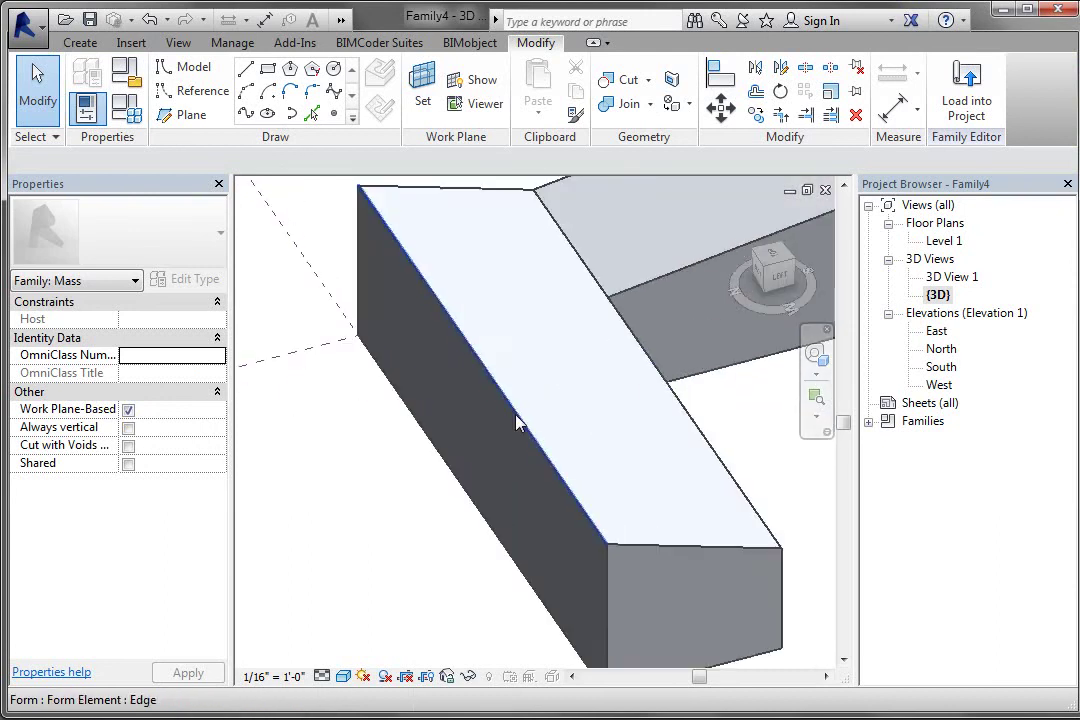
{"action": "left_click", "coordinate": [517, 423]}
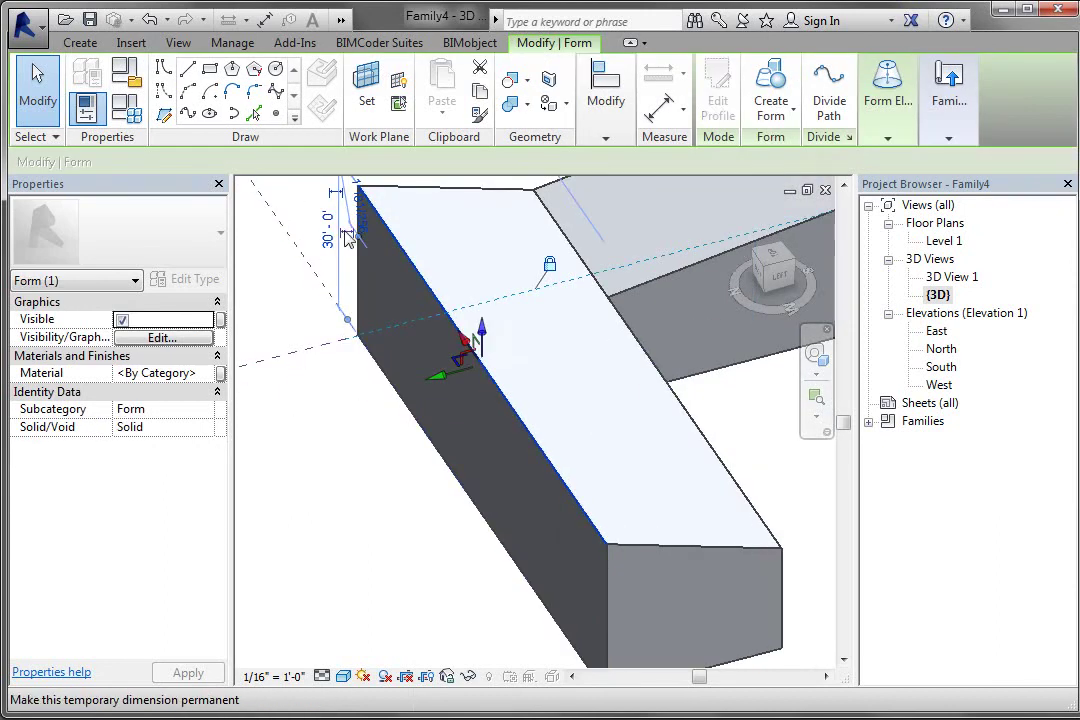
{"action": "left_click", "coordinate": [376, 410]}
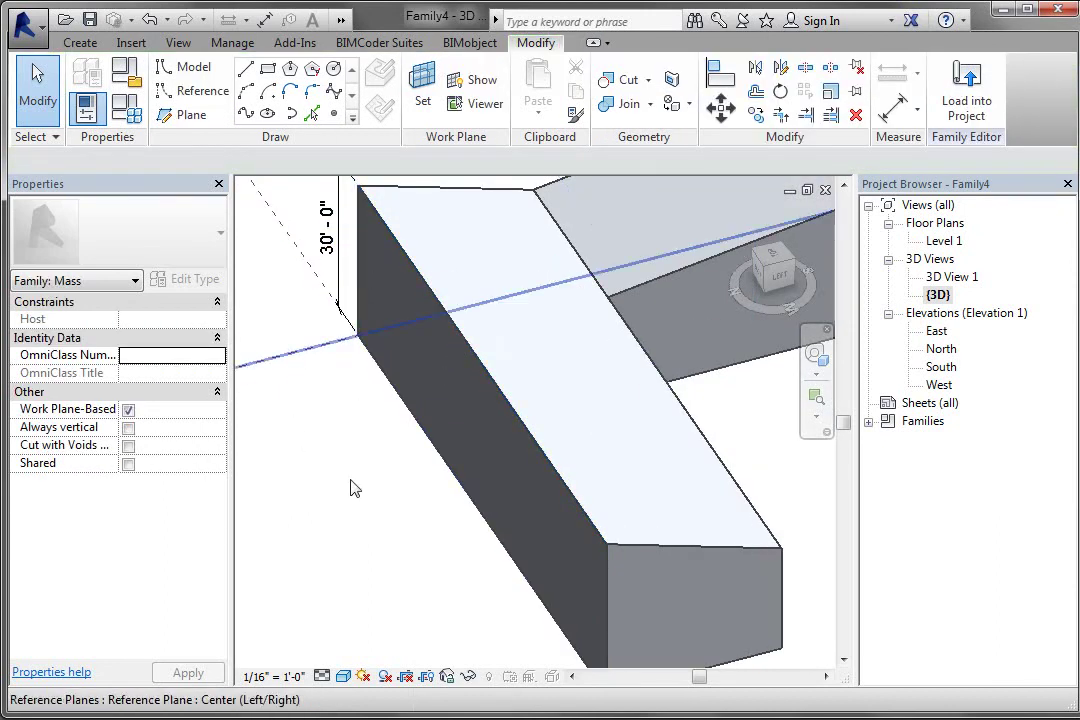
Move the long outer top edge's height dimension line farther away from the mass.
{"action": "middle_click_drag", "start_coordinate": [352, 489], "coordinate": [452, 470], "text": "shift"}
{"action": "scroll", "coordinate": [388, 415], "scroll_direction": "down", "scroll_amount": 3}
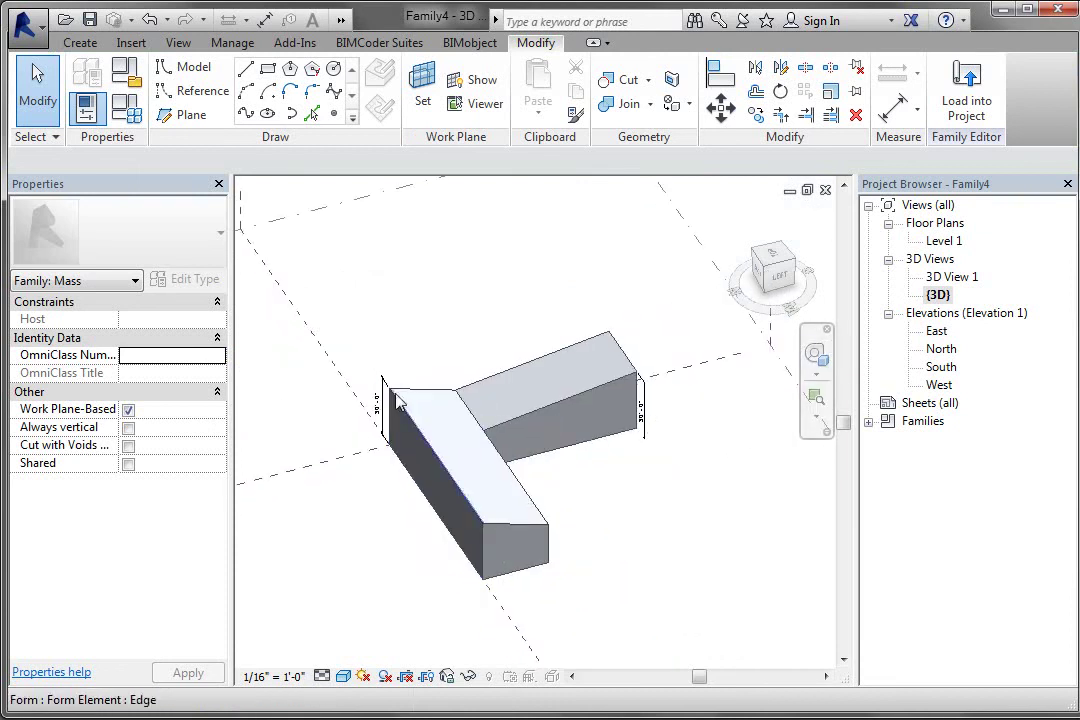
{"action": "left_click", "coordinate": [383, 422]}
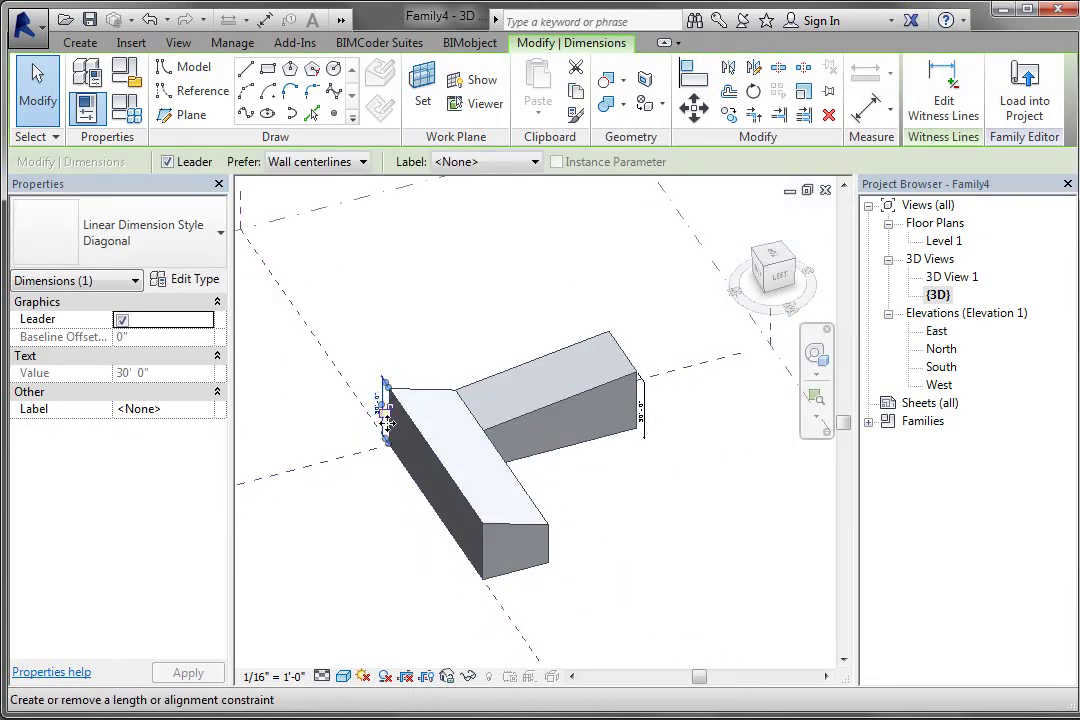
{"action": "left_click_drag", "start_coordinate": [378, 412], "coordinate": [494, 543]}
{"action": "left_click", "coordinate": [645, 535]}
{"action": "middle_click_drag", "start_coordinate": [651, 535], "coordinate": [528, 504], "text": "shift"}
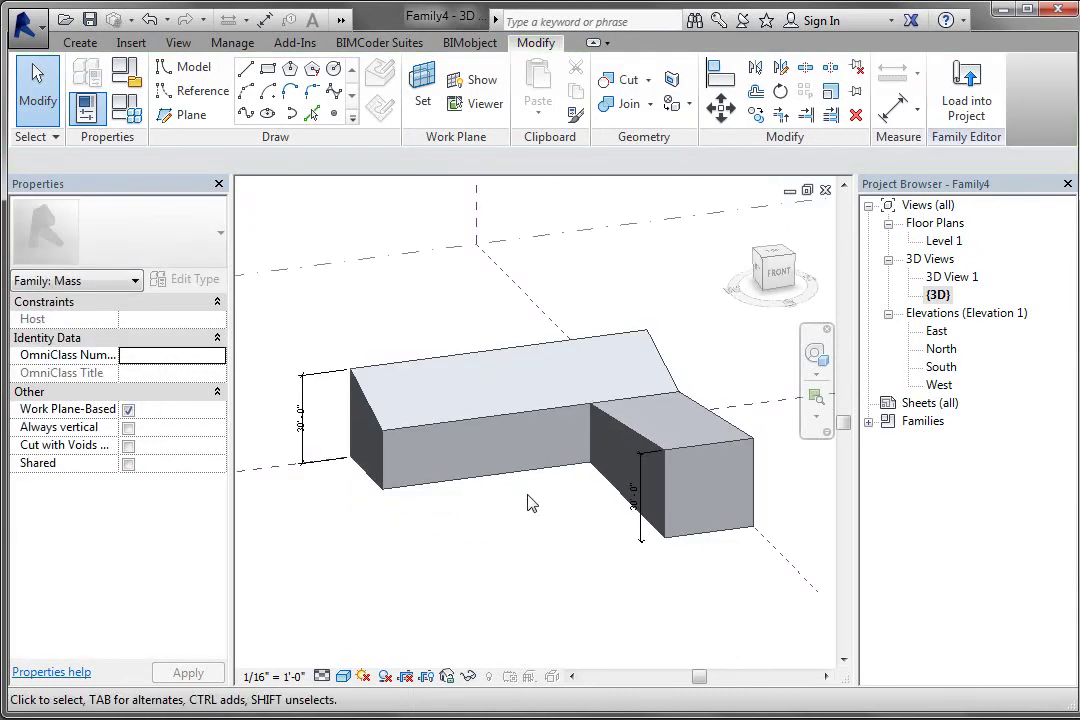
Label the height dimension of the long outer top edge with a new family type parameter named "Fly Long".
{"action": "left_click", "coordinate": [326, 376]}
{"action": "left_click", "coordinate": [489, 163]}
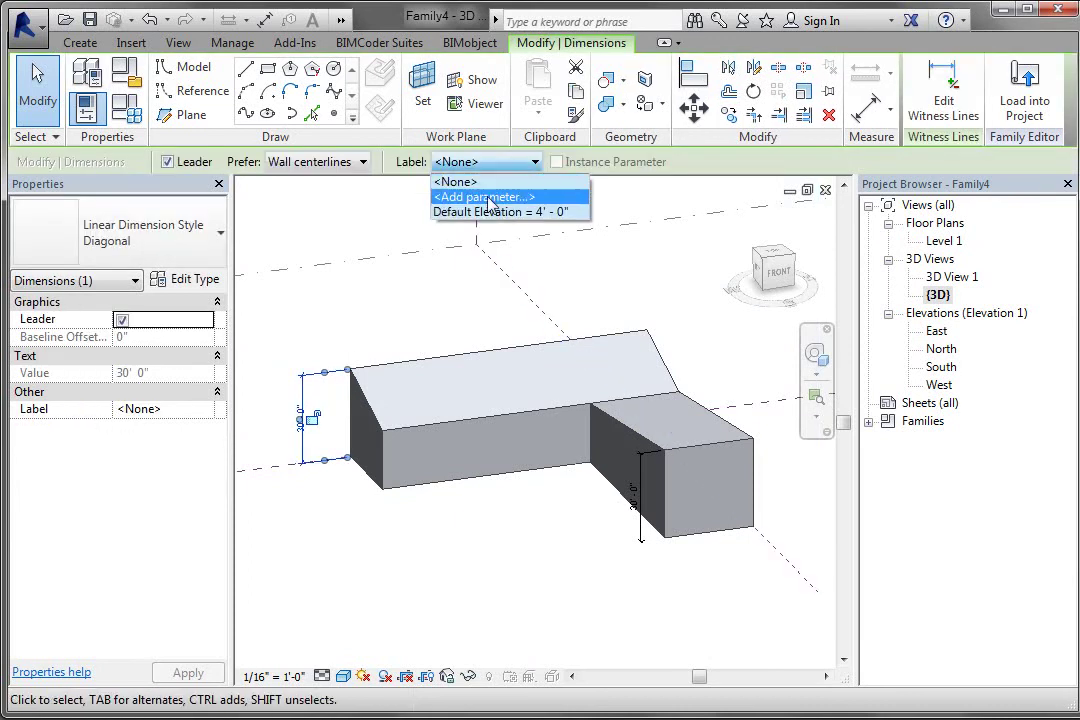
{"action": "left_click", "coordinate": [490, 199]}
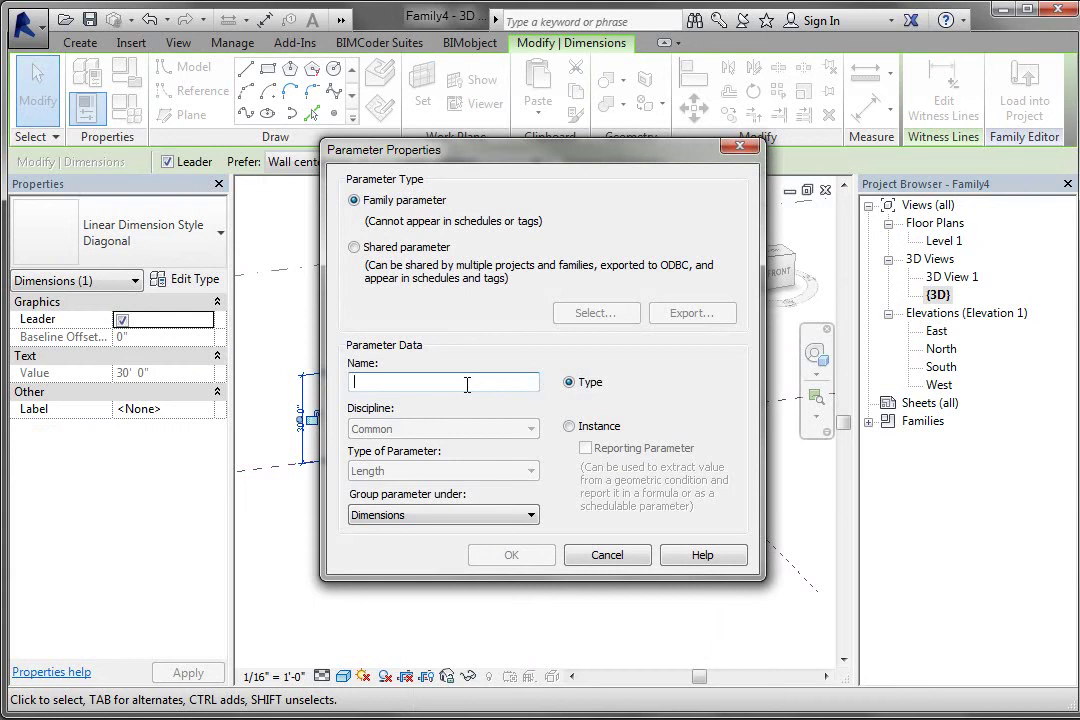
{"action": "type", "text": "Fly Long"}
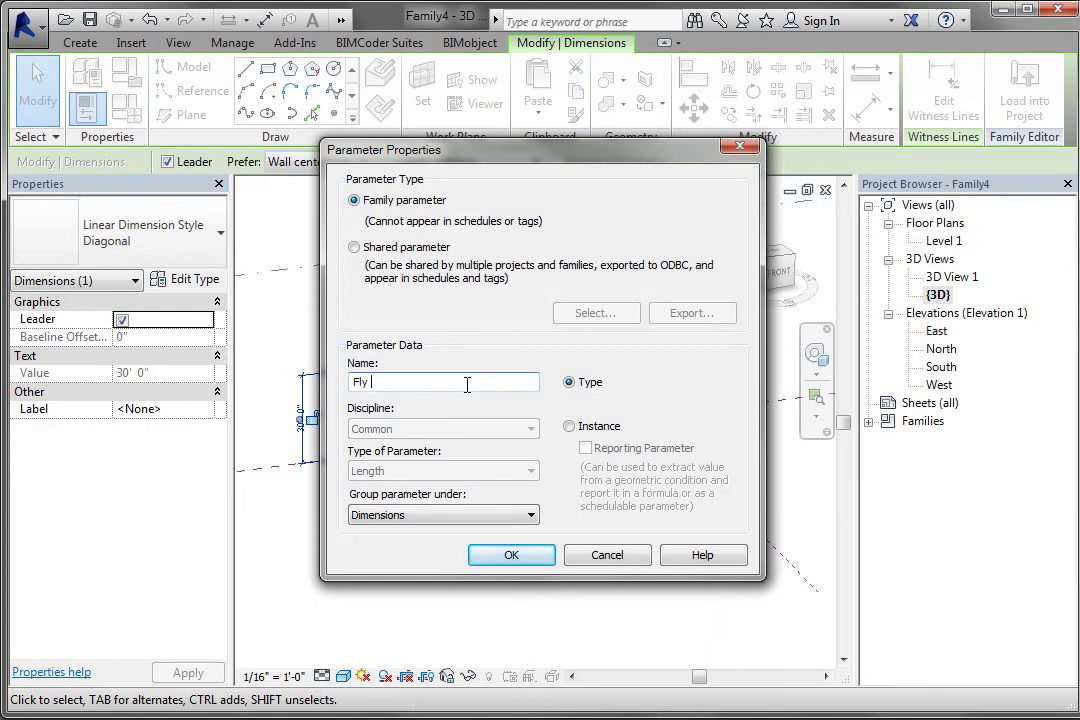
{"action": "left_click", "coordinate": [522, 566]}
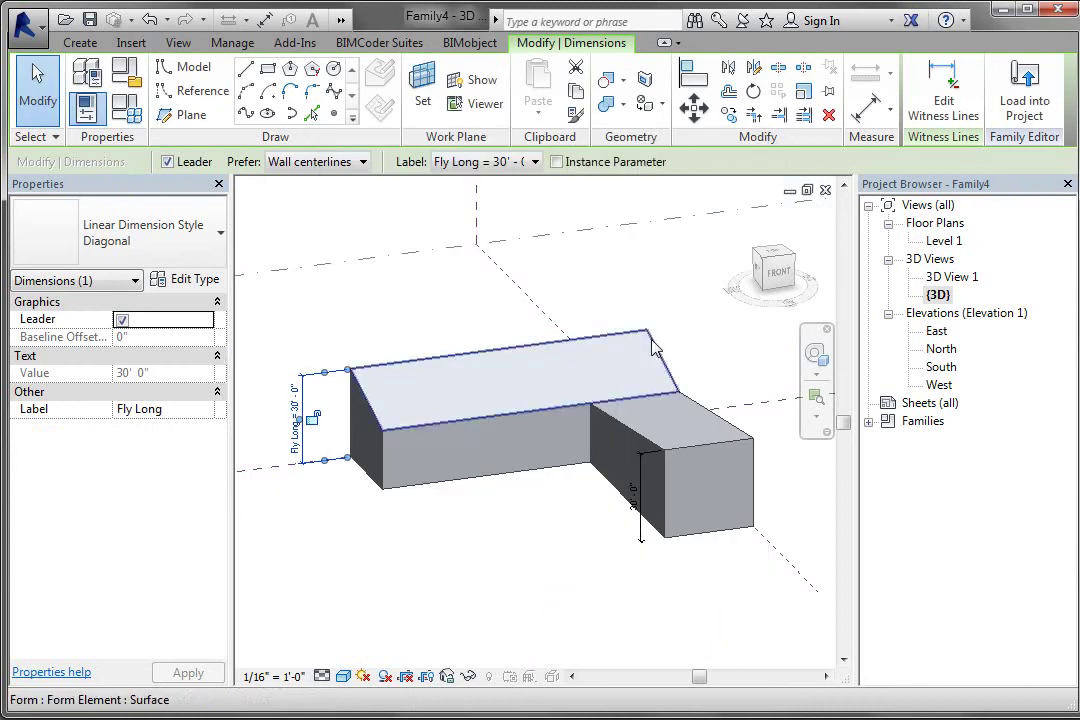
Label the height dimension at the split wing's end with a new family type parameter named "Fly Short".
{"action": "left_click", "coordinate": [641, 533]}
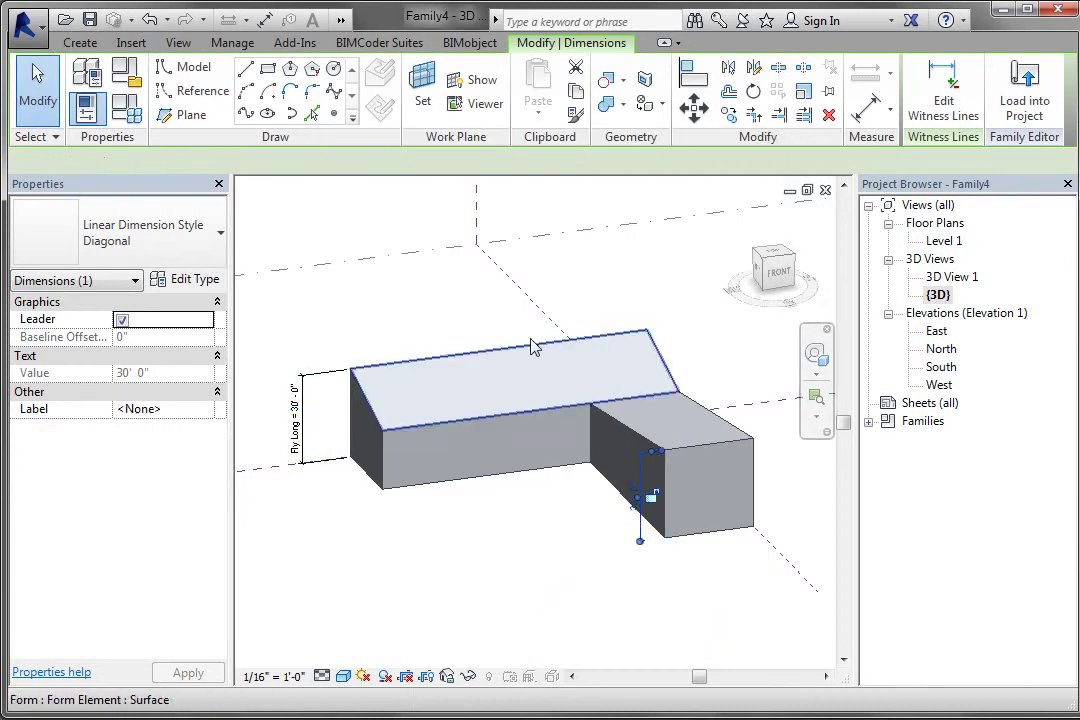
{"action": "left_click", "coordinate": [485, 163]}
{"action": "left_click", "coordinate": [485, 197]}
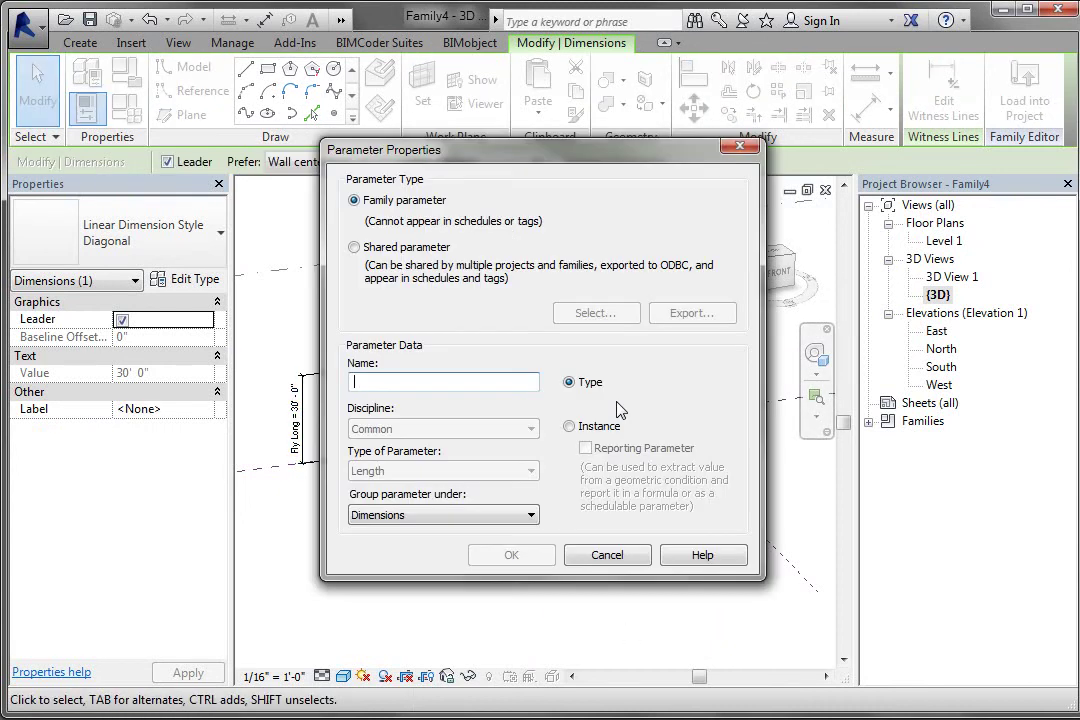
{"action": "type", "text": "Fly Short"}
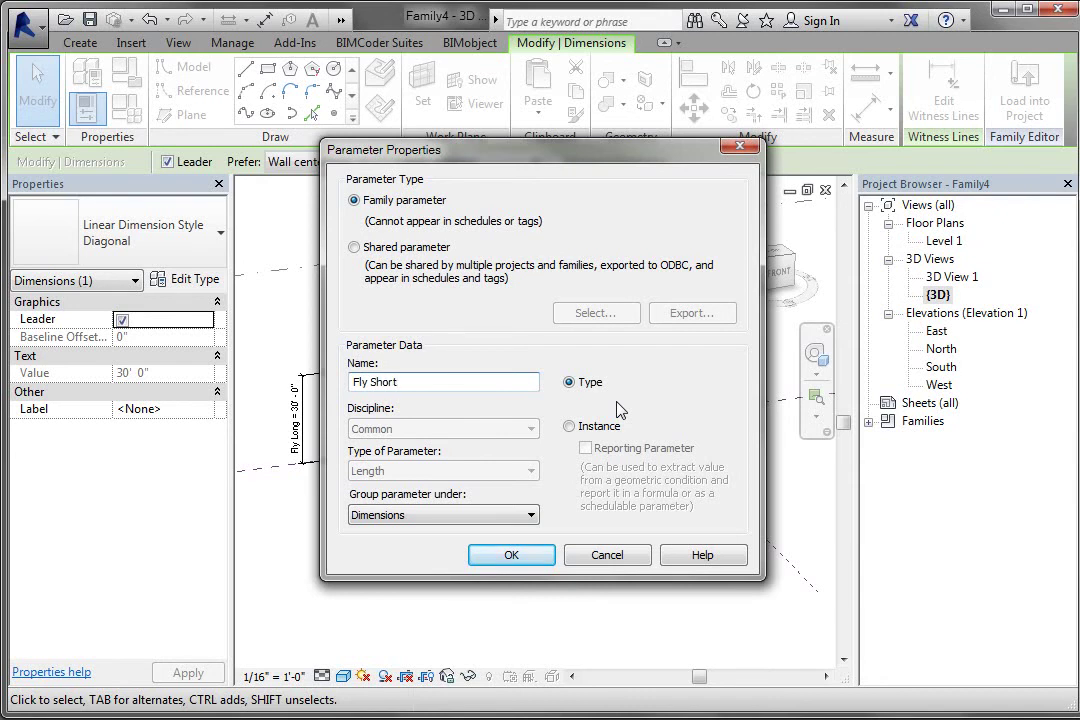
{"action": "key", "text": "Return"}
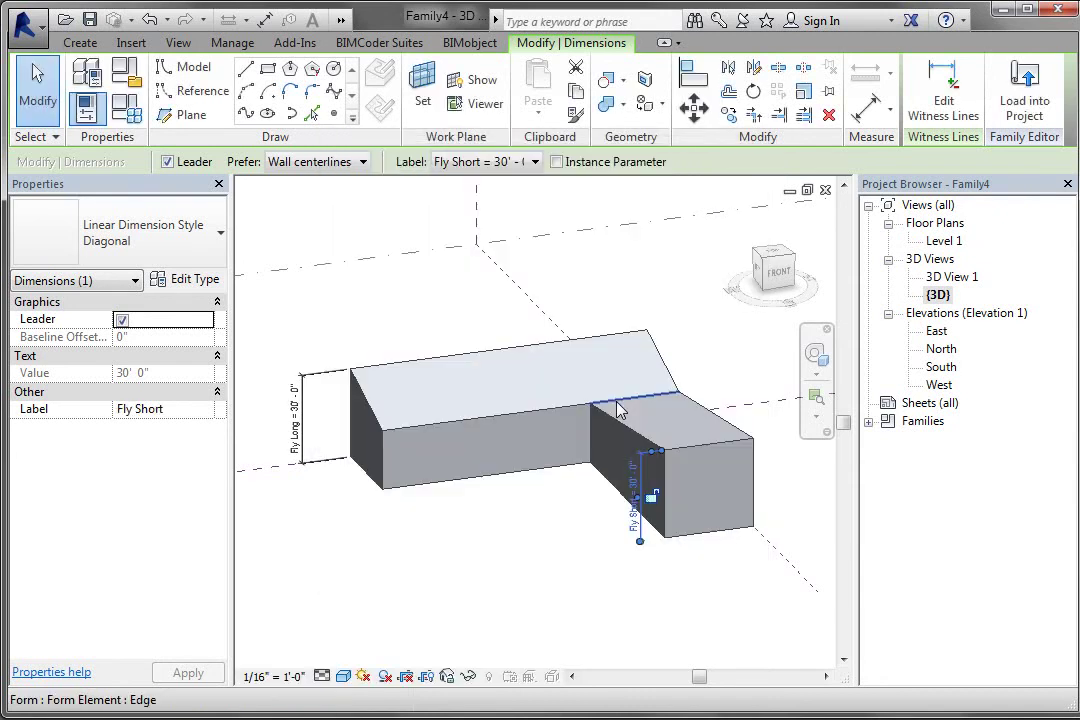
{"action": "left_click", "coordinate": [537, 566]}
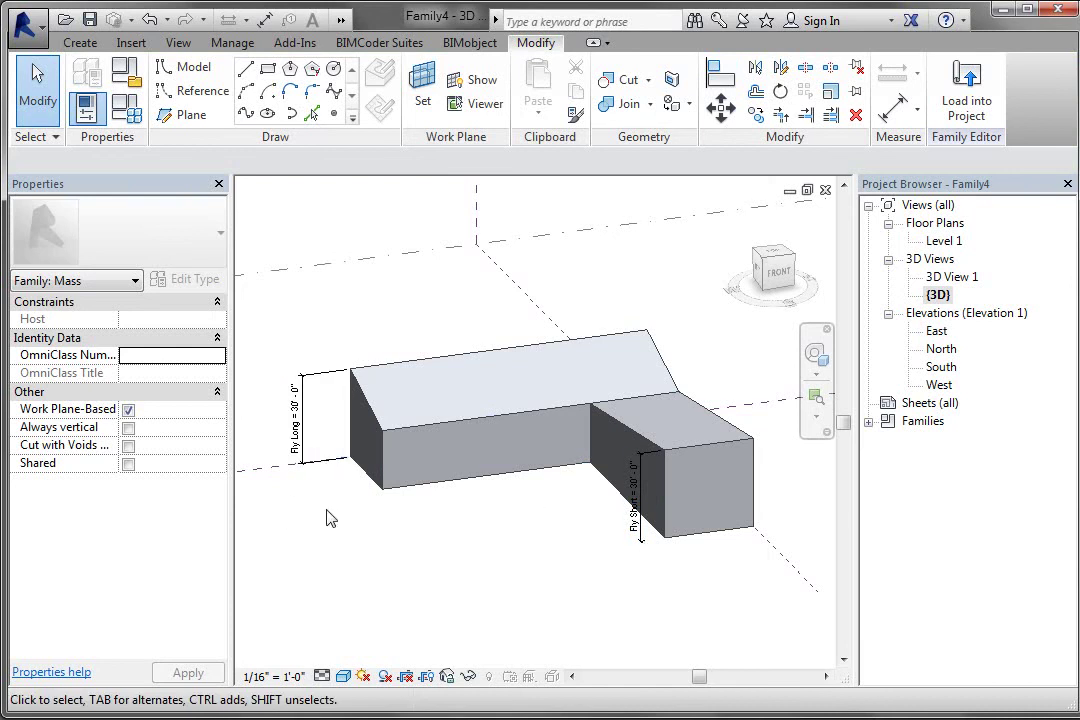
Set the Level 1 plane as the work plane for placing aligned dimensions.
{"action": "middle_click_drag", "start_coordinate": [331, 518], "coordinate": [387, 549], "text": "shift"}
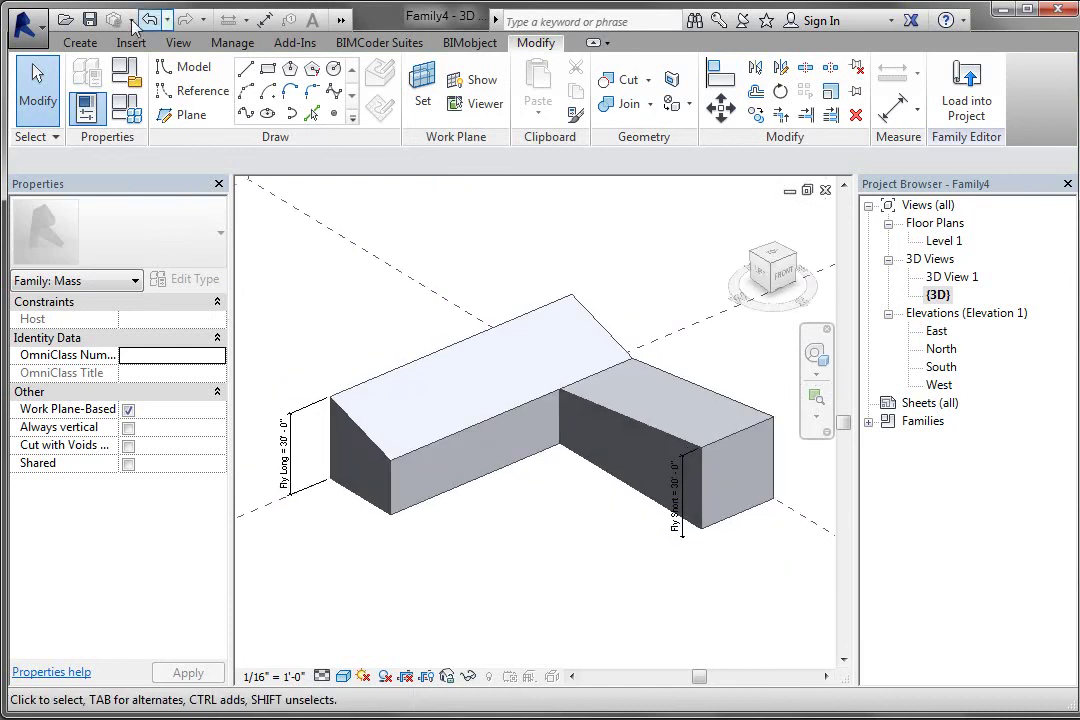
{"action": "left_click", "coordinate": [80, 42]}
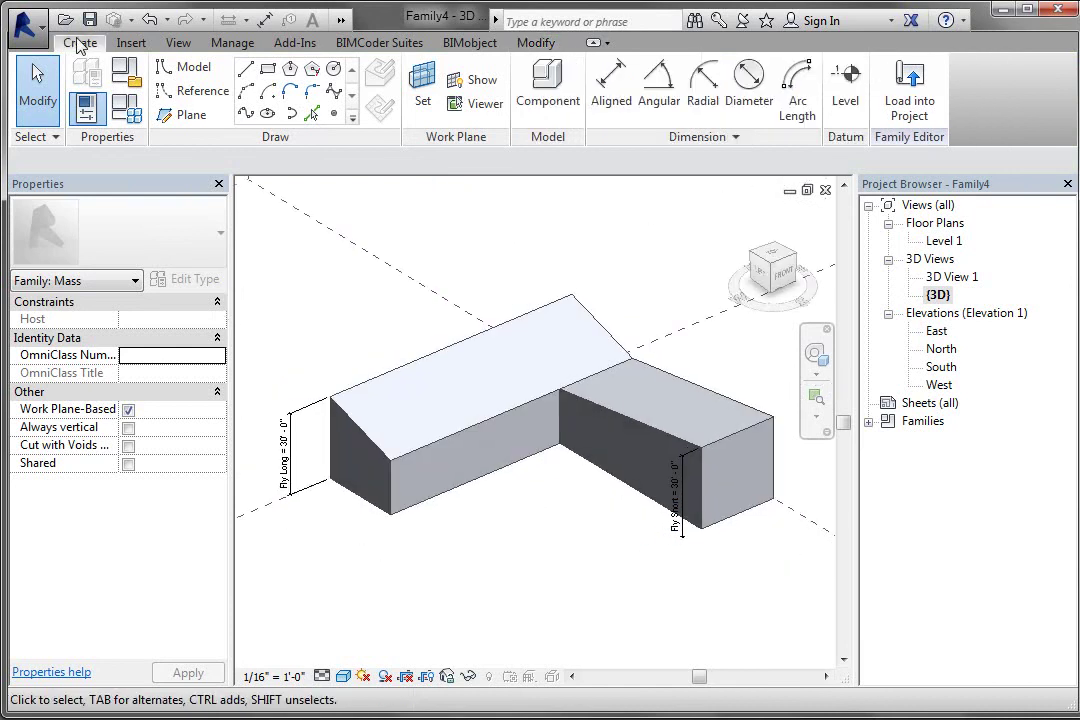
{"action": "left_click", "coordinate": [612, 100]}
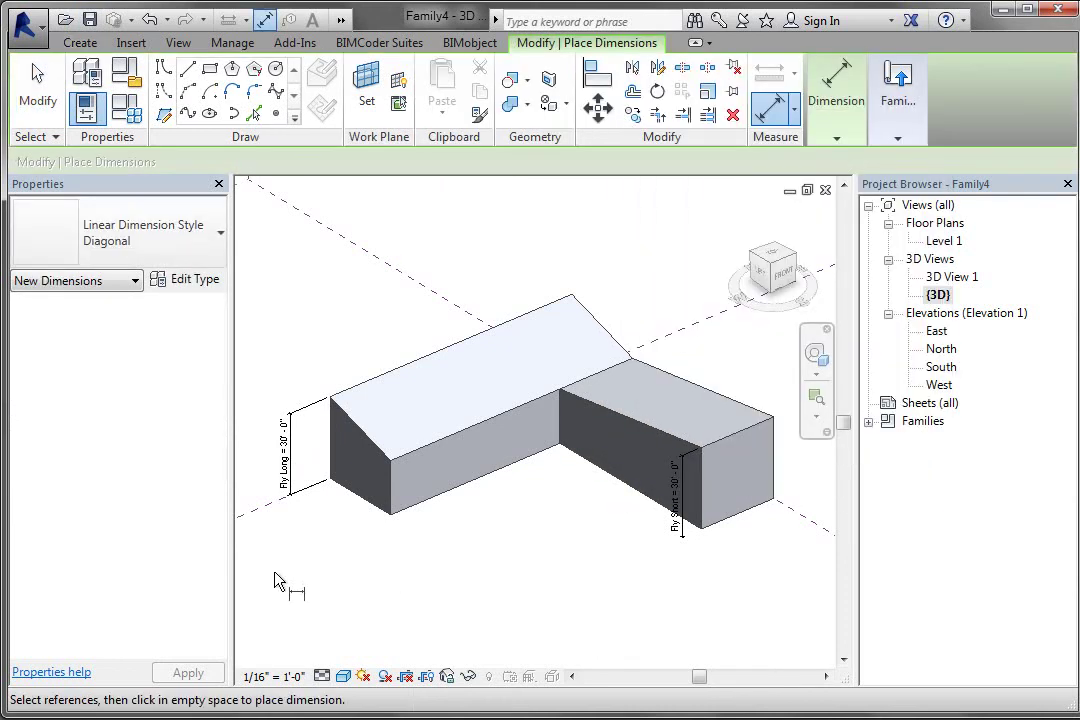
{"action": "left_click", "coordinate": [367, 100]}
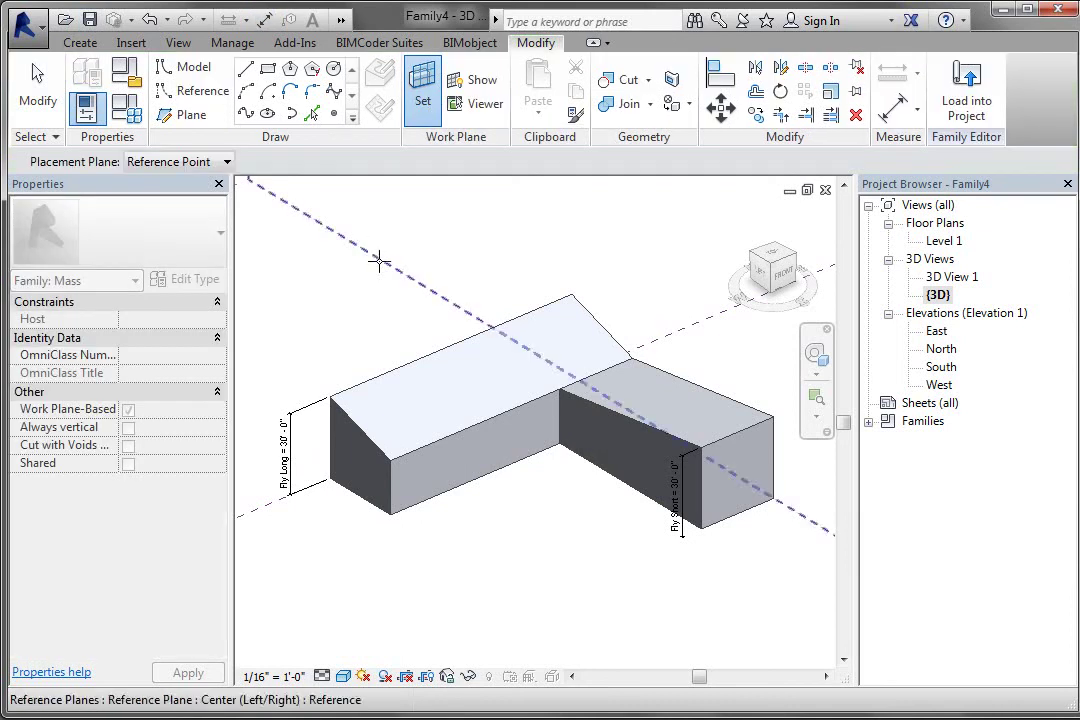
{"action": "scroll", "coordinate": [668, 362], "scroll_direction": "down", "scroll_amount": 3}
{"action": "left_click", "coordinate": [371, 277]}
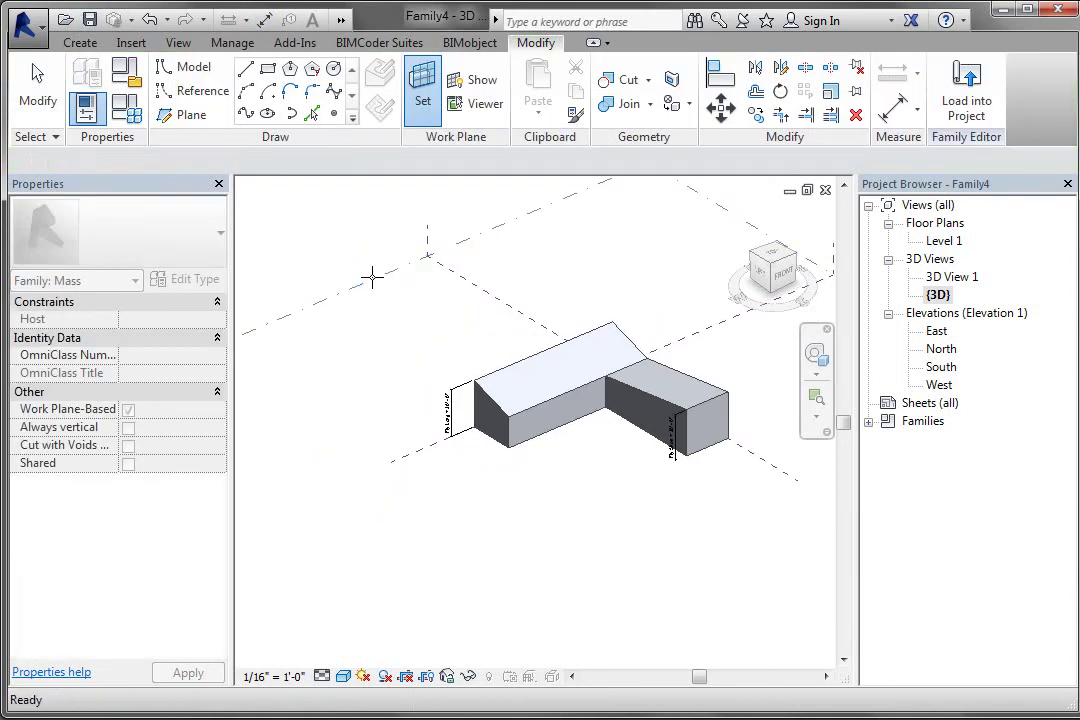
Dimension the long wing's width from the Center (Front/Back) reference plane to its inner side face, placing it beyond the wing's end.
{"action": "scroll", "coordinate": [513, 334], "scroll_direction": "up", "scroll_amount": 4}
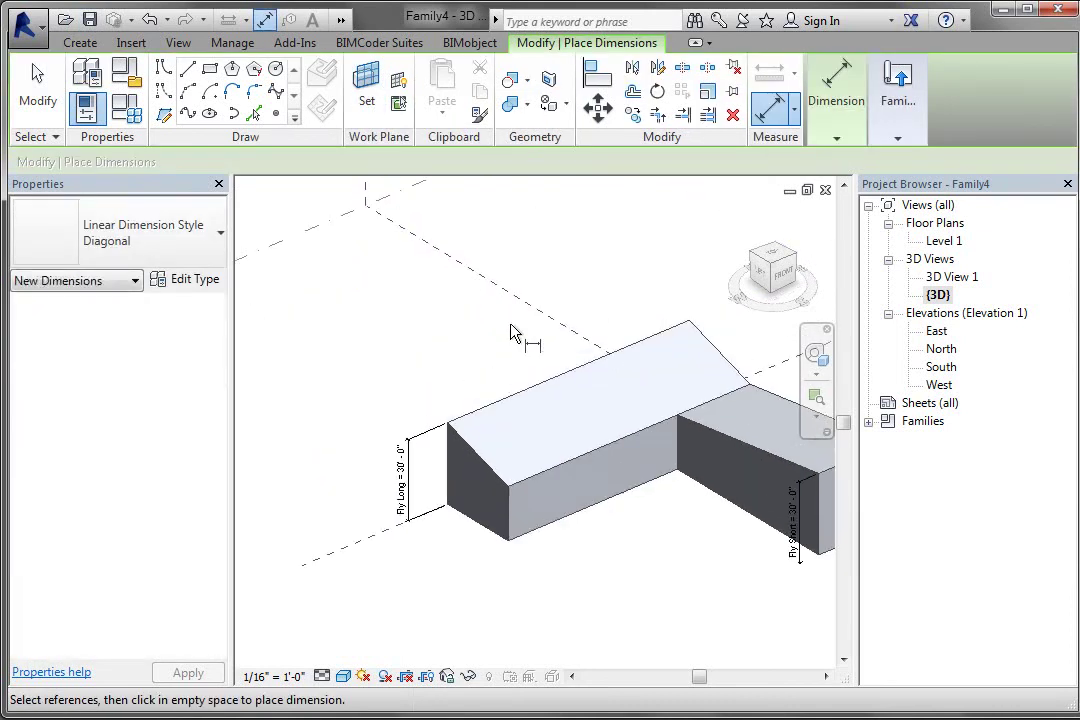
{"action": "left_click", "coordinate": [360, 571]}
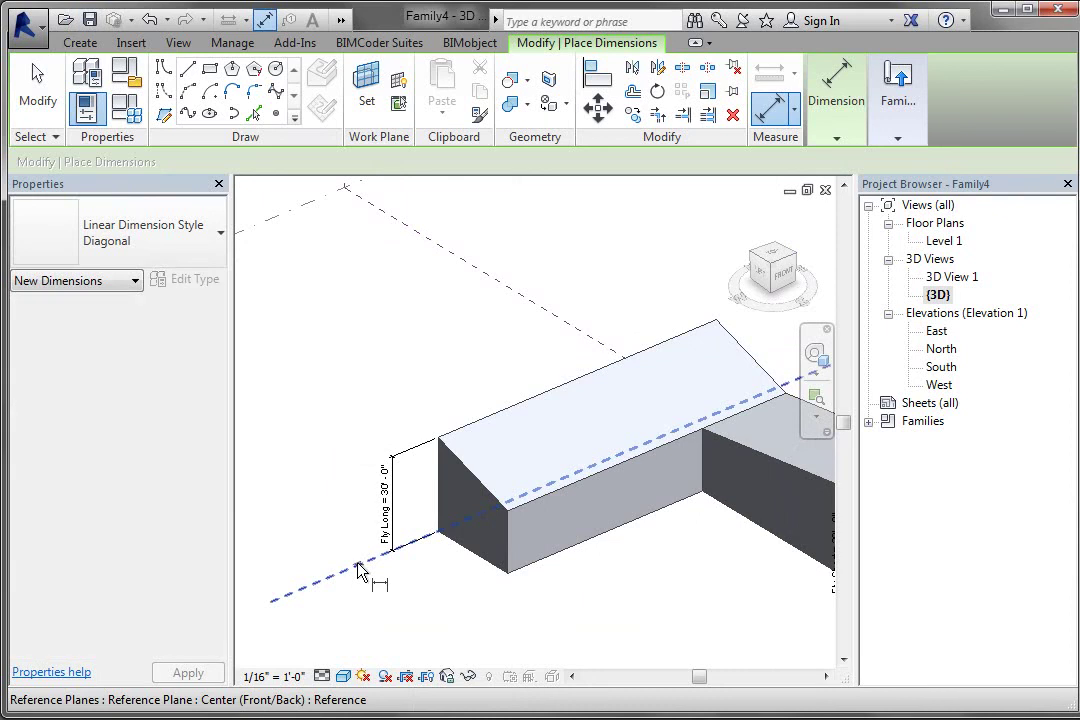
{"action": "left_click", "coordinate": [526, 565]}
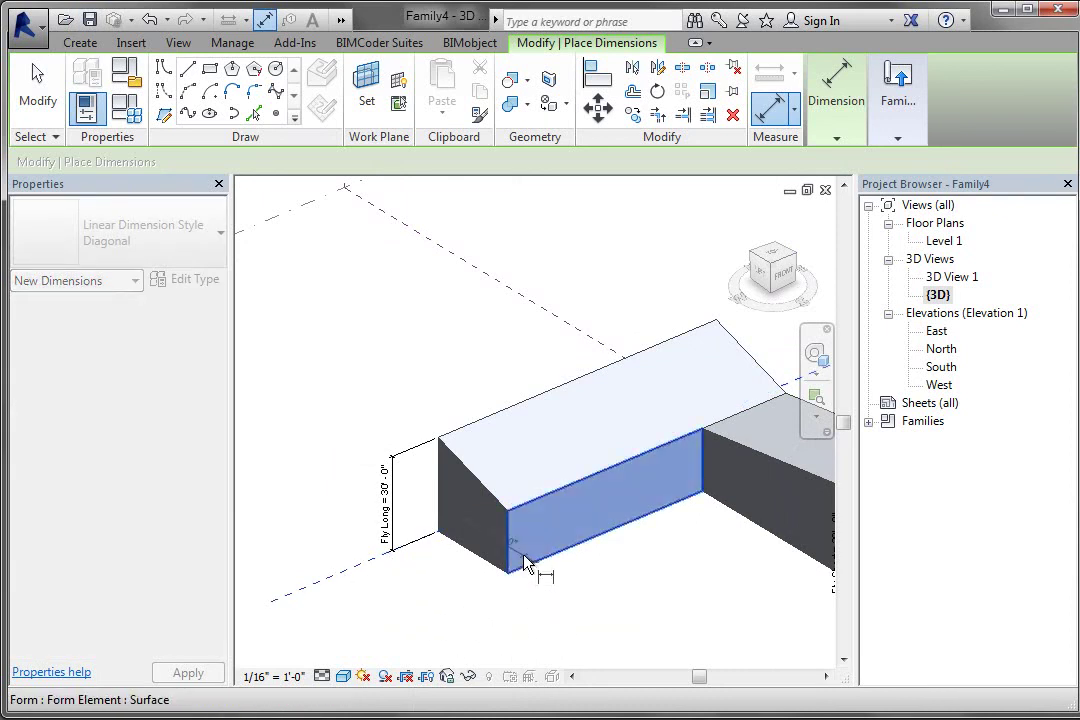
{"action": "left_click", "coordinate": [436, 632]}
Dimension the split wing's width from the Center (Left/Right) reference plane to its inner side face, placing it beyond the wing's end.
{"action": "scroll", "coordinate": [304, 504], "scroll_direction": "down", "scroll_amount": 2}
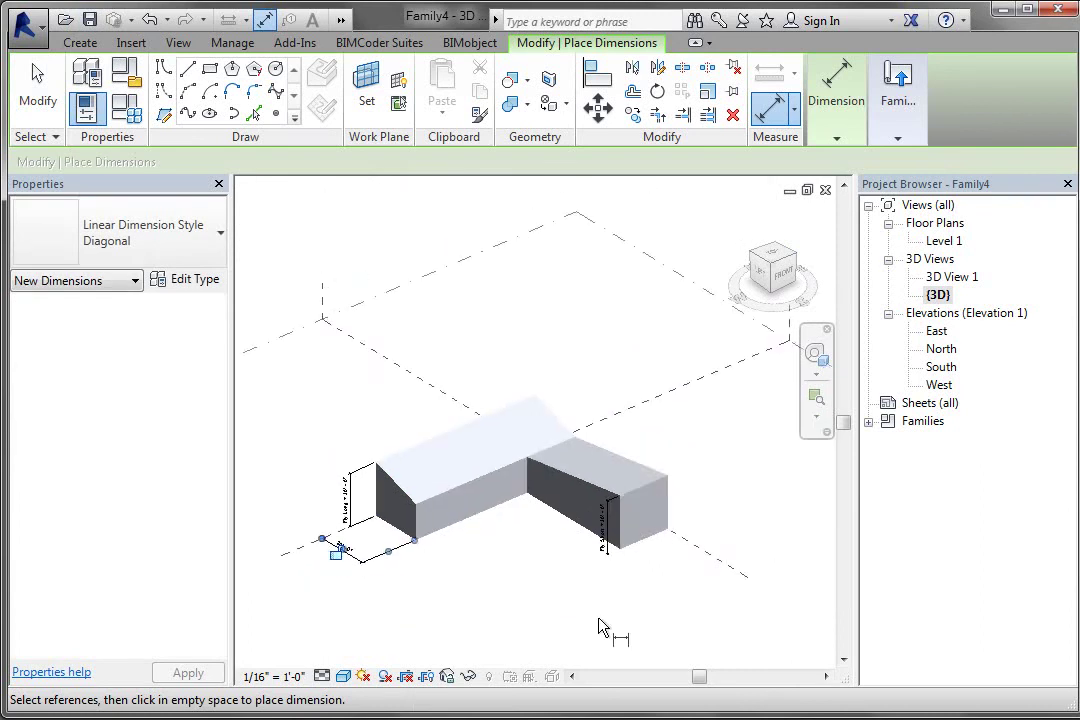
{"action": "scroll", "coordinate": [610, 615], "scroll_direction": "up", "scroll_amount": 3}
{"action": "left_click", "coordinate": [678, 511]}
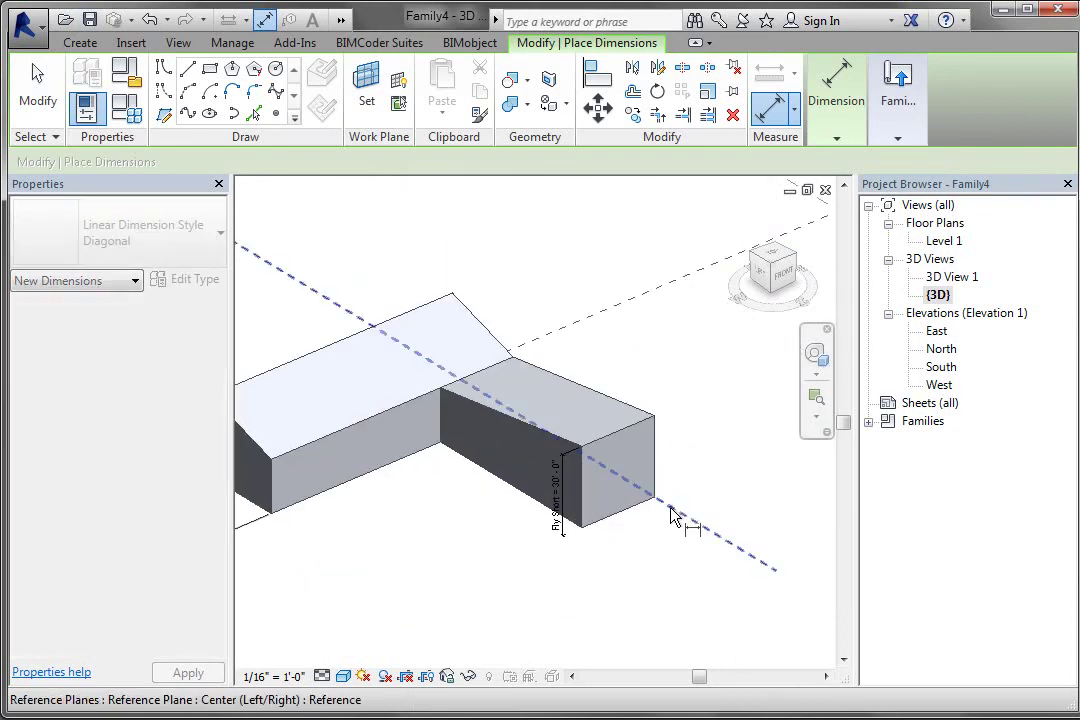
{"action": "left_click", "coordinate": [531, 490]}
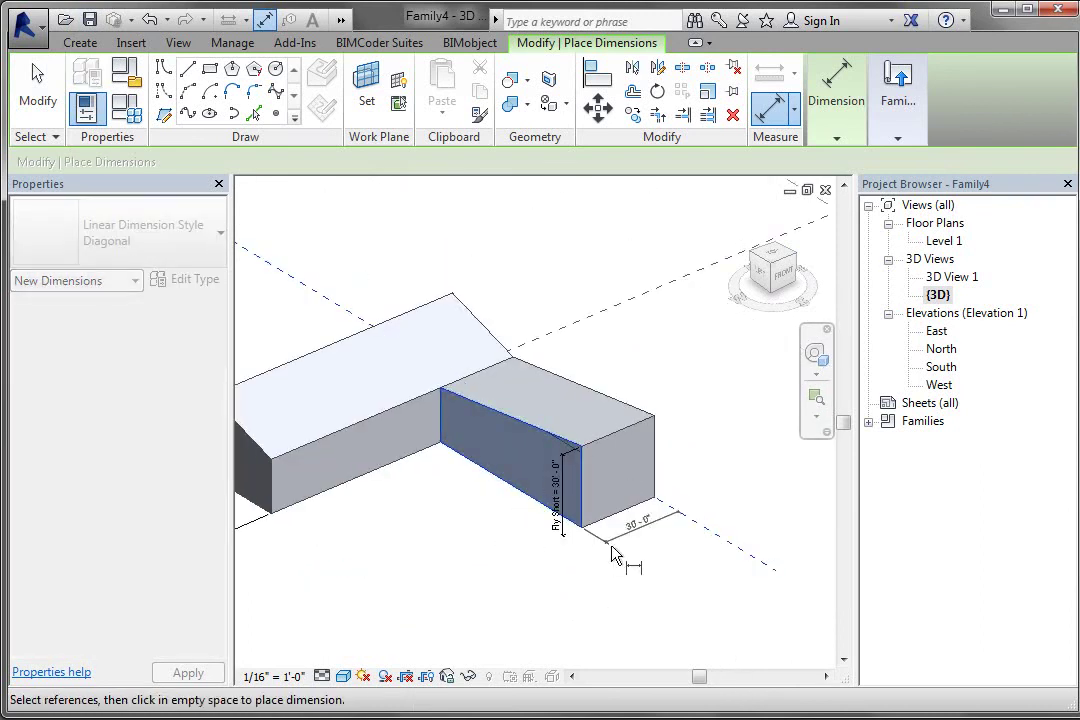
{"action": "left_click", "coordinate": [628, 573]}
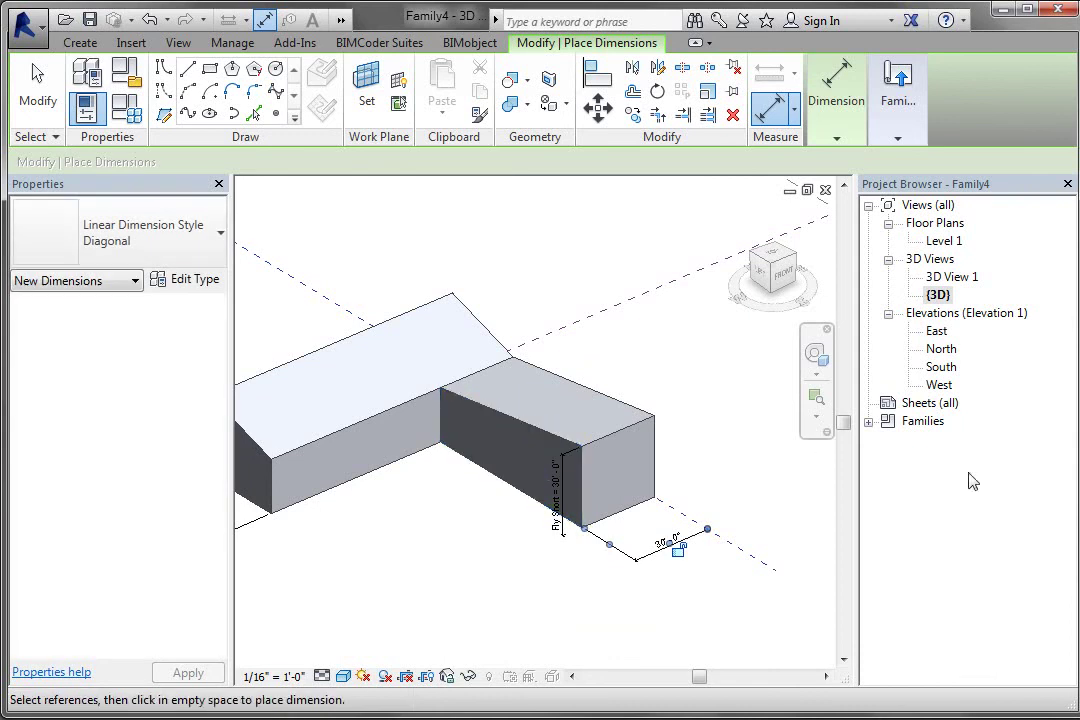
{"action": "scroll", "coordinate": [513, 448], "scroll_direction": "down", "scroll_amount": 2}
{"action": "scroll", "coordinate": [410, 527], "scroll_direction": "up", "scroll_amount": 1}
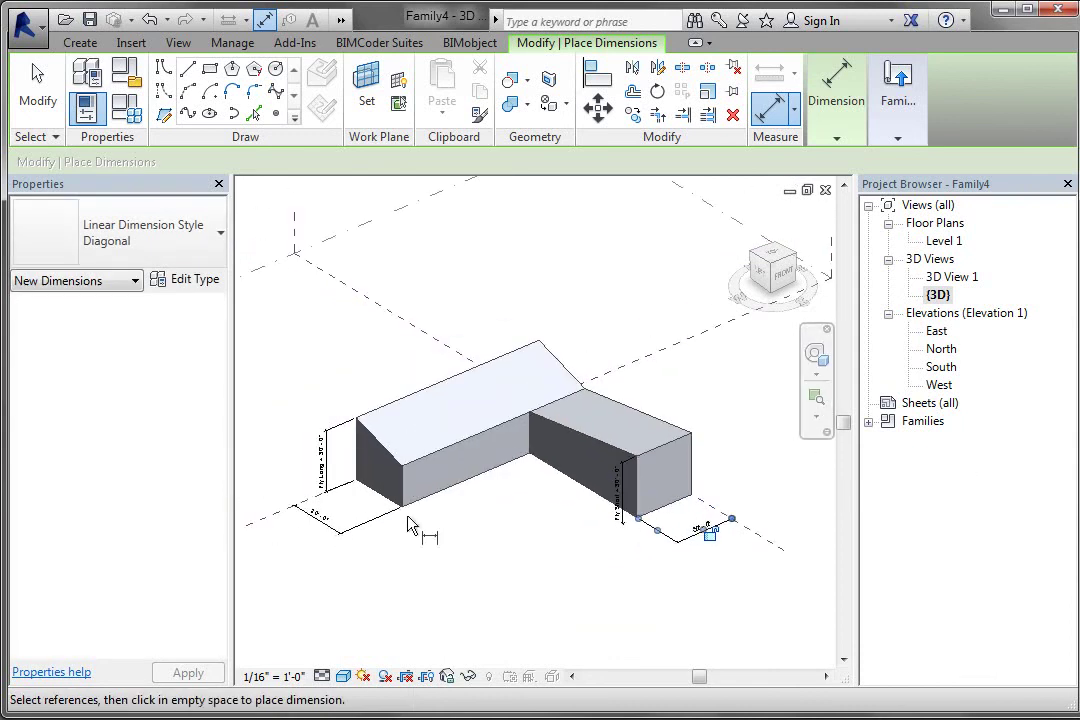
{"action": "left_click", "coordinate": [37, 88]}
Label both wings' width dimensions together with one new family type parameter named "W".
{"action": "scroll", "coordinate": [395, 556], "scroll_direction": "up", "scroll_amount": 1}
{"action": "left_click", "coordinate": [300, 512]}
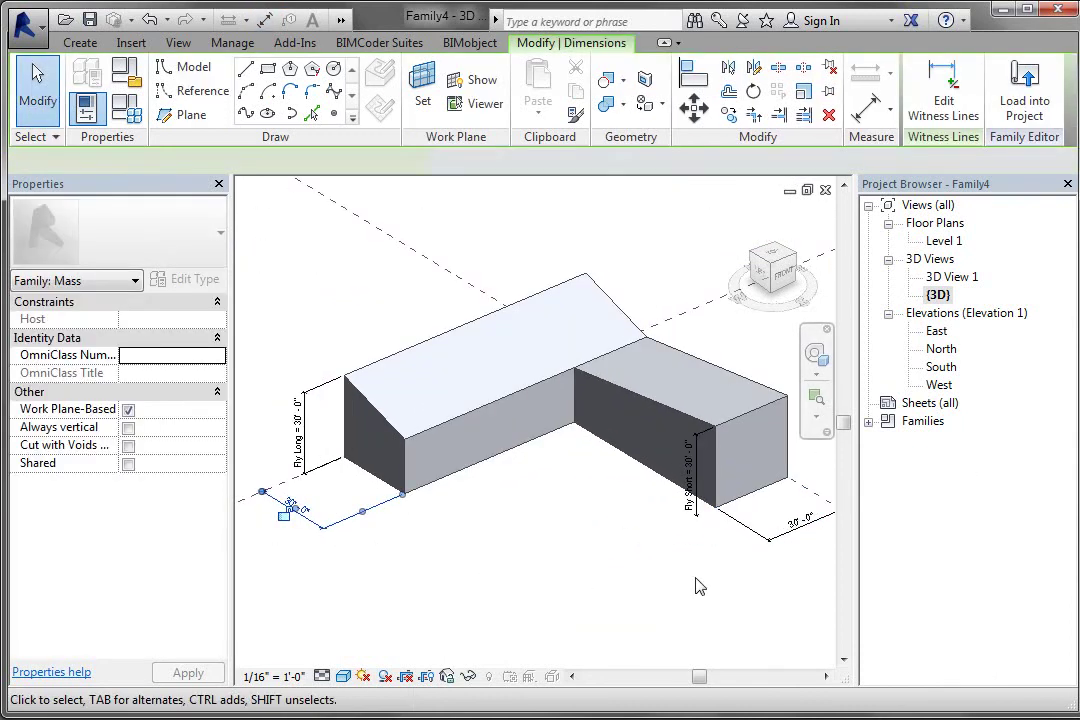
{"action": "left_click", "coordinate": [755, 535], "text": "ctrl"}
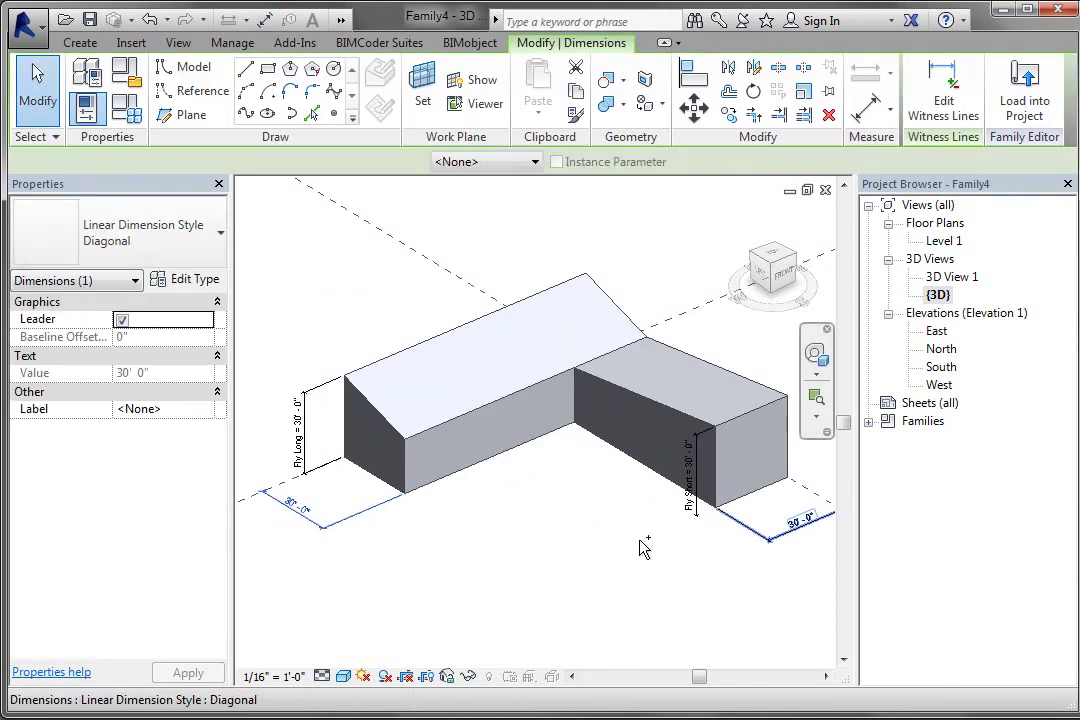
{"action": "left_click", "coordinate": [512, 164]}
{"action": "left_click", "coordinate": [500, 198]}
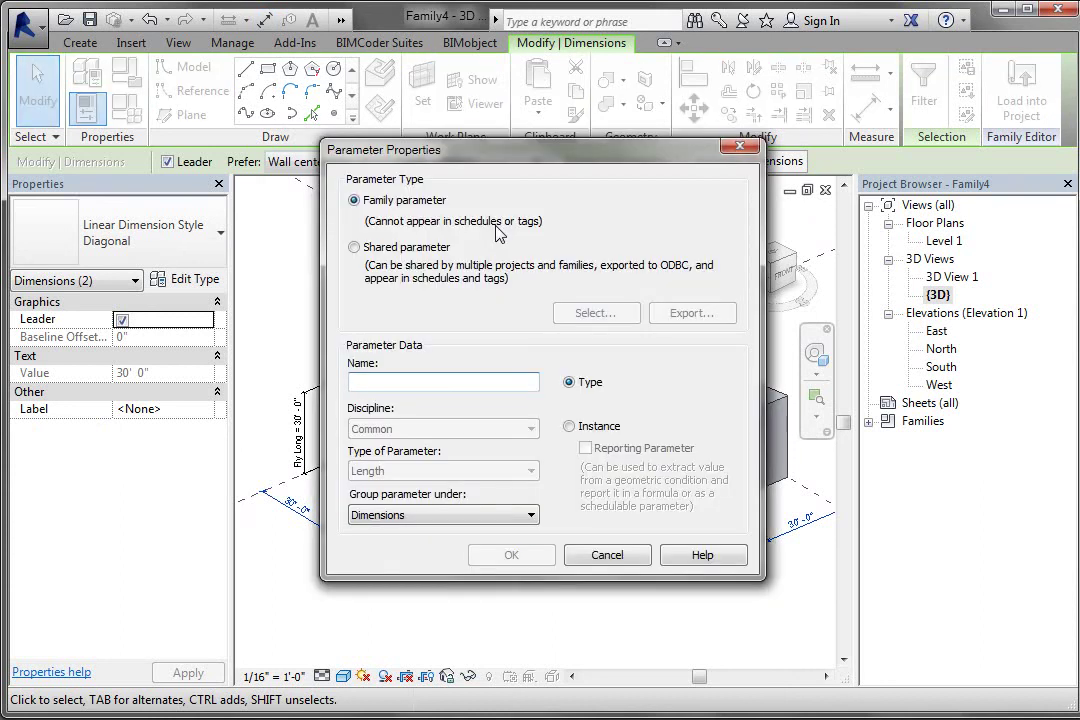
{"action": "type", "text": "W"}
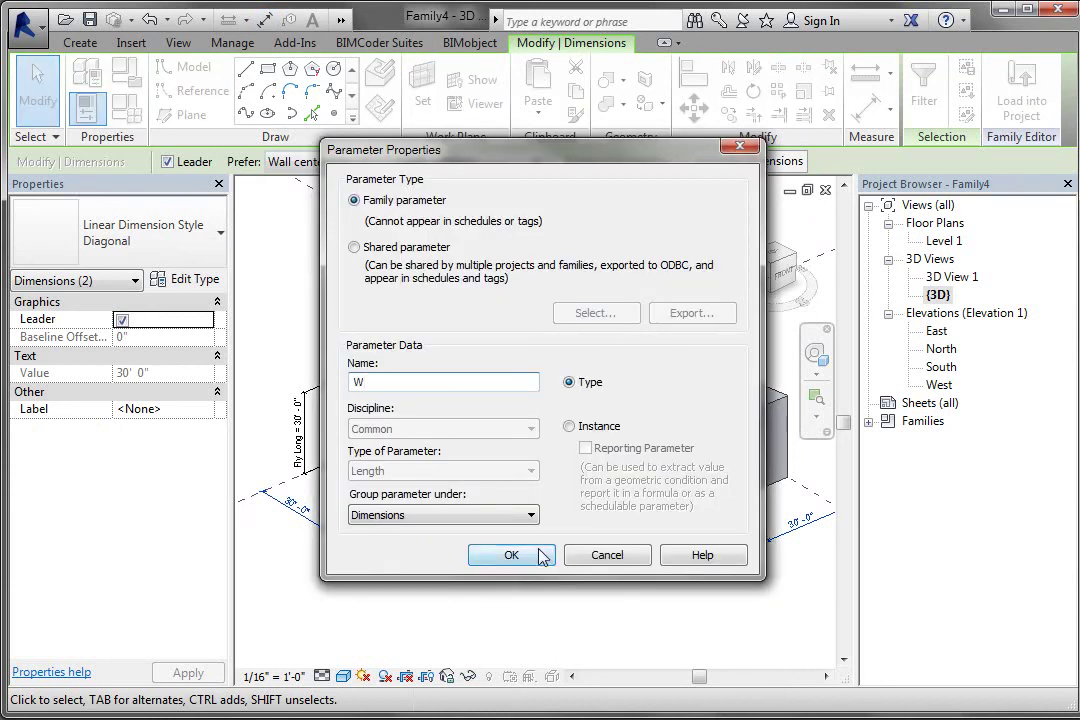
{"action": "left_click", "coordinate": [505, 556]}
Set the Fly Short parameter to 40' in the family types and apply it to the mass.
{"action": "scroll", "coordinate": [503, 612], "scroll_direction": "down", "scroll_amount": 2}
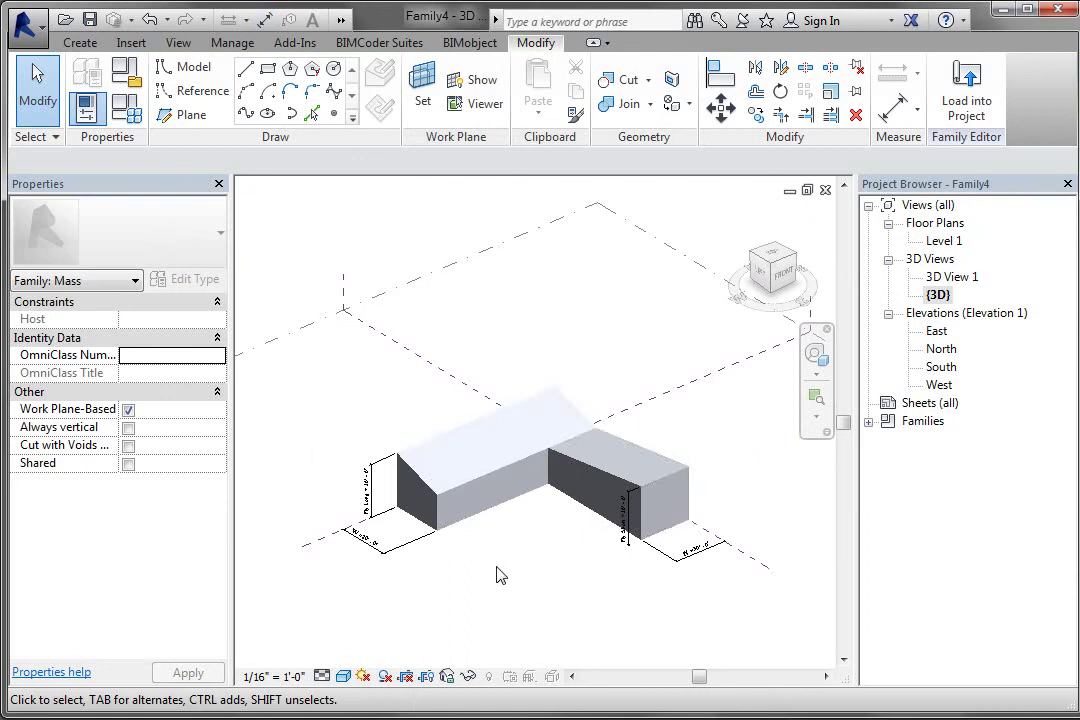
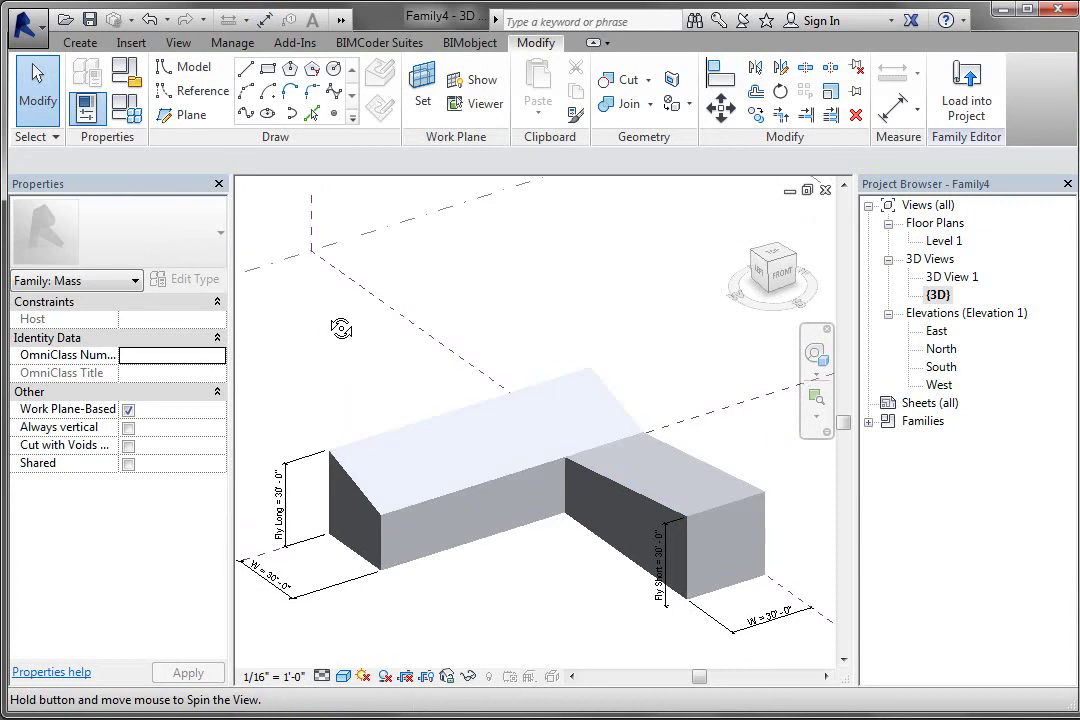
{"action": "scroll", "coordinate": [455, 546], "scroll_direction": "down", "scroll_amount": 2}
{"action": "middle_click_drag", "start_coordinate": [455, 546], "coordinate": [575, 622]}
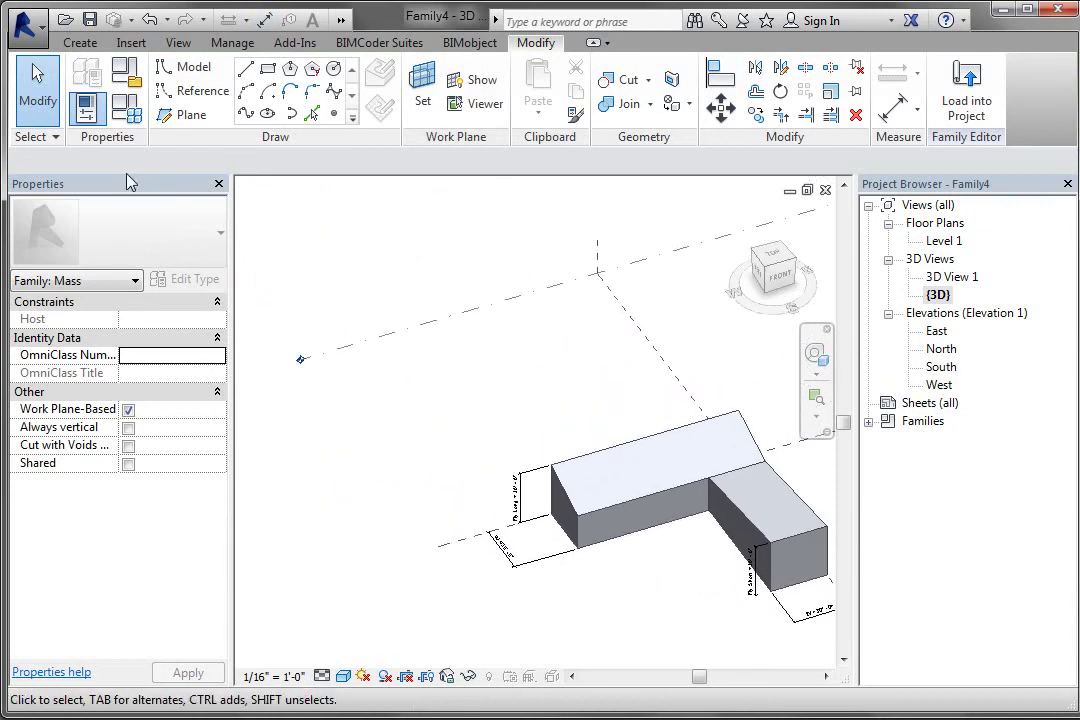
{"action": "left_click", "coordinate": [126, 110]}
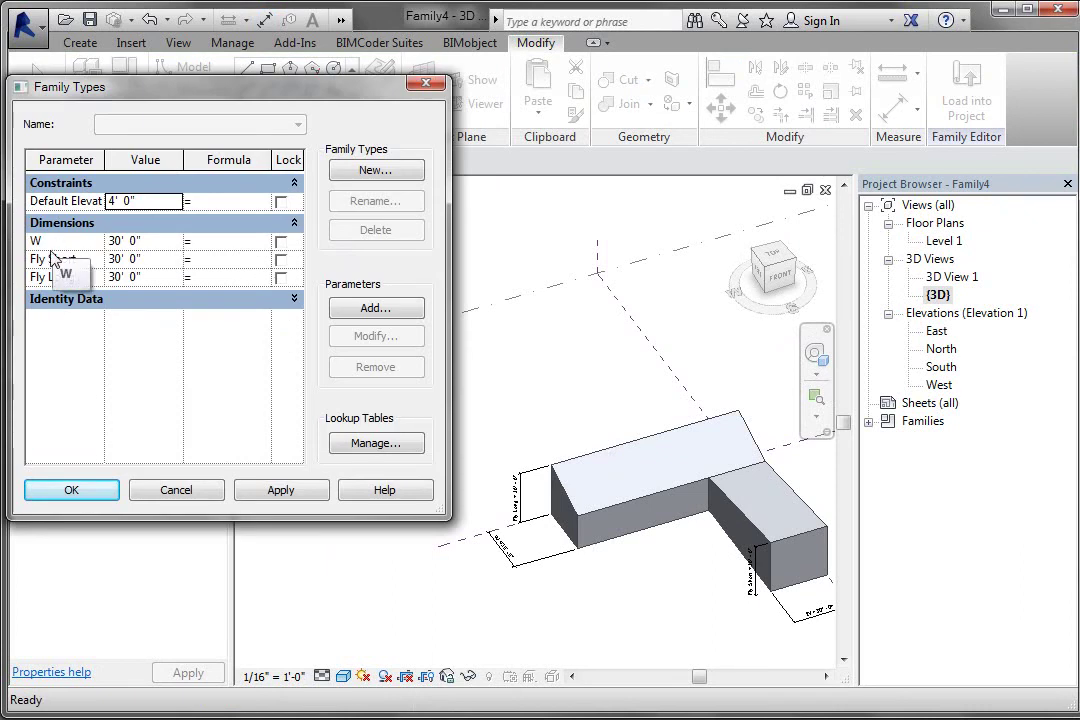
{"action": "left_click", "coordinate": [167, 262]}
{"action": "type", "text": "40"}
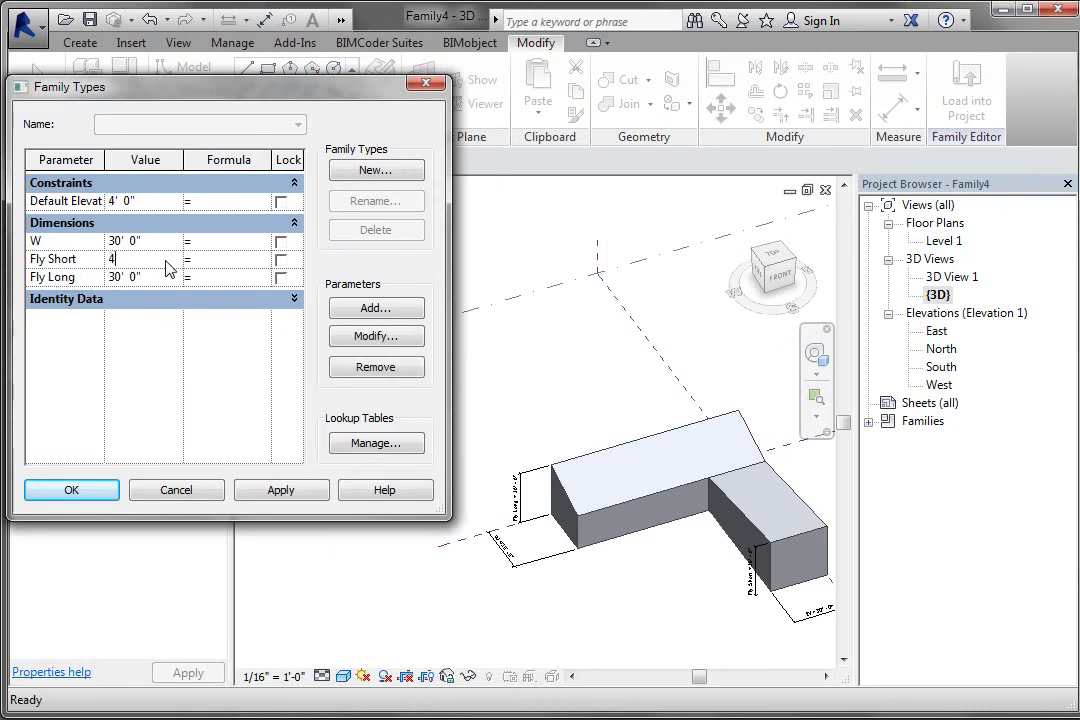
{"action": "left_click", "coordinate": [292, 492]}
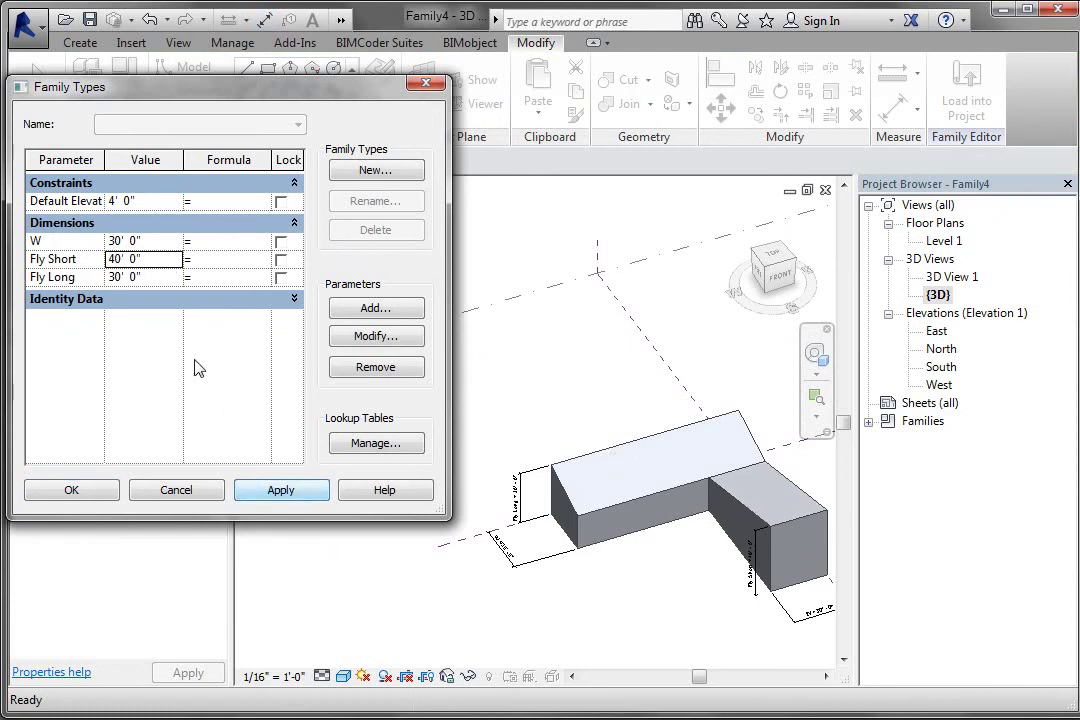
Set the W parameter to 20' in the family types and apply it to the mass.
{"action": "left_click", "coordinate": [165, 242]}
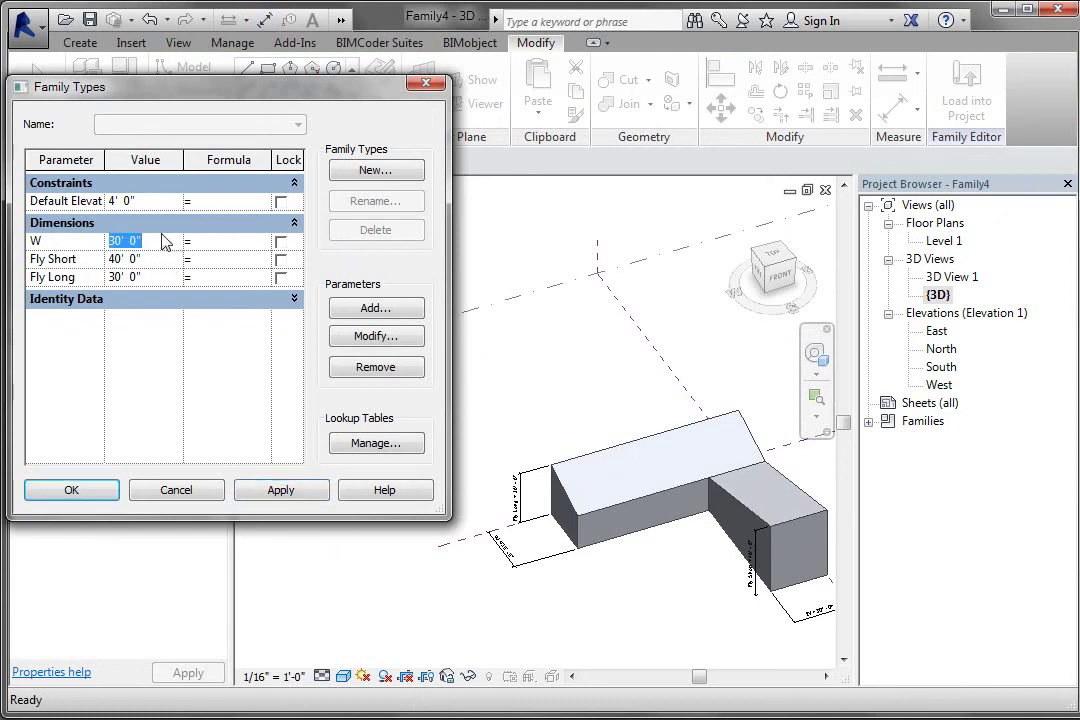
{"action": "type", "text": "20"}
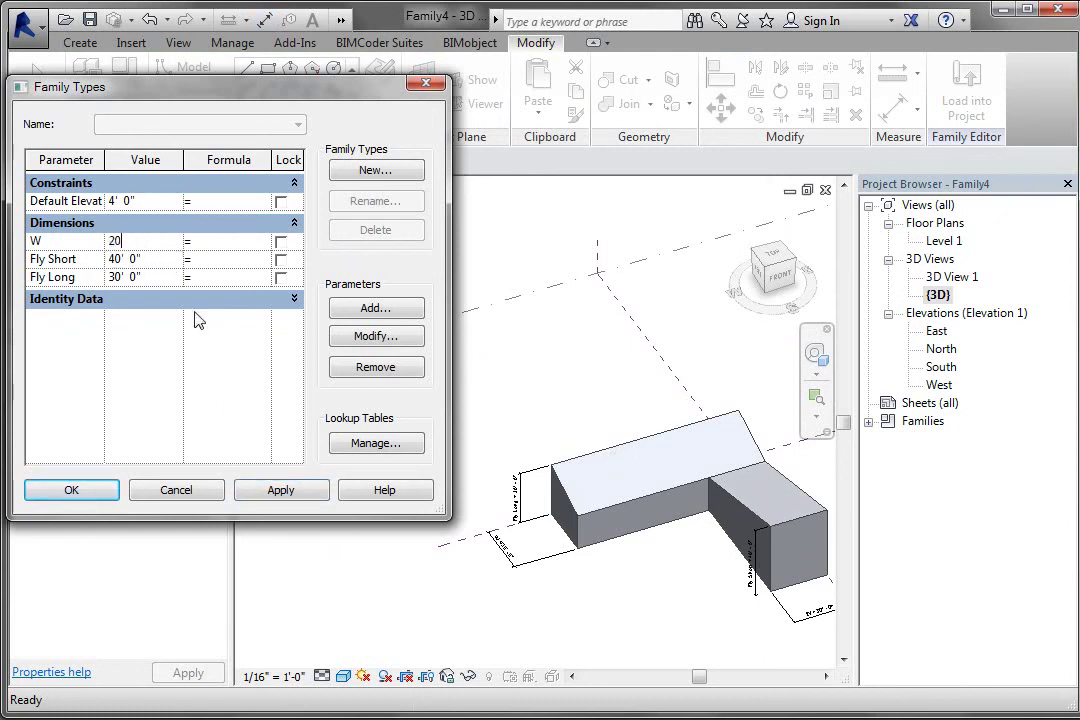
{"action": "left_click", "coordinate": [284, 492]}
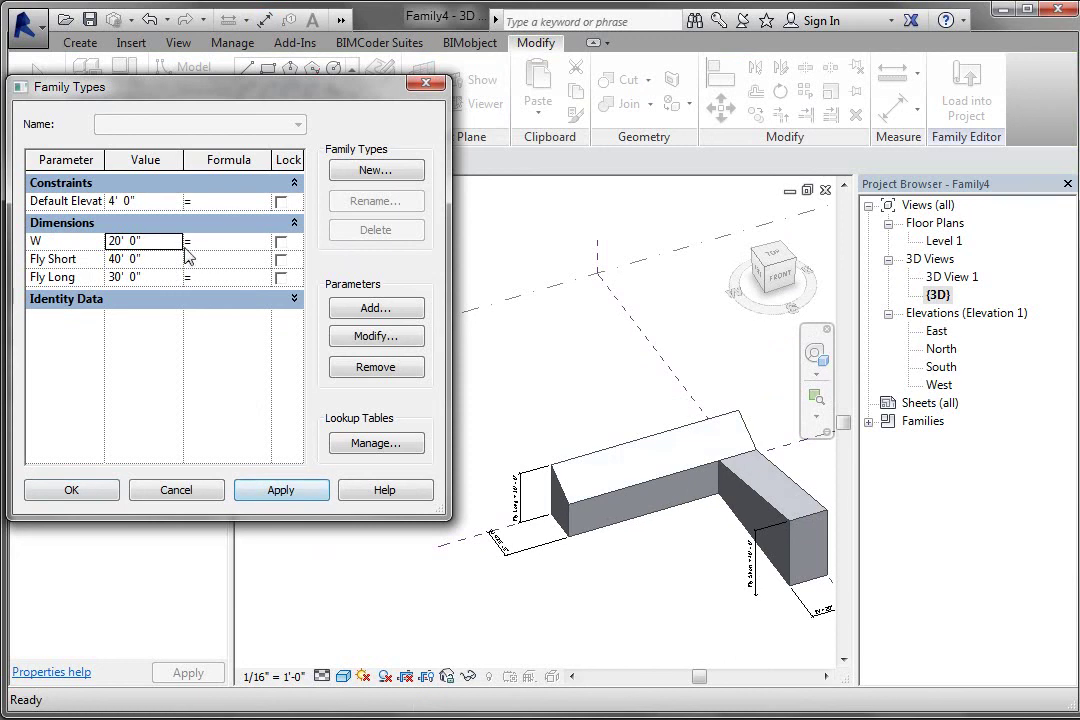
Set the W parameter to 40' in the family types and apply it to the mass.
{"action": "left_click", "coordinate": [165, 242]}
{"action": "type", "text": "40"}
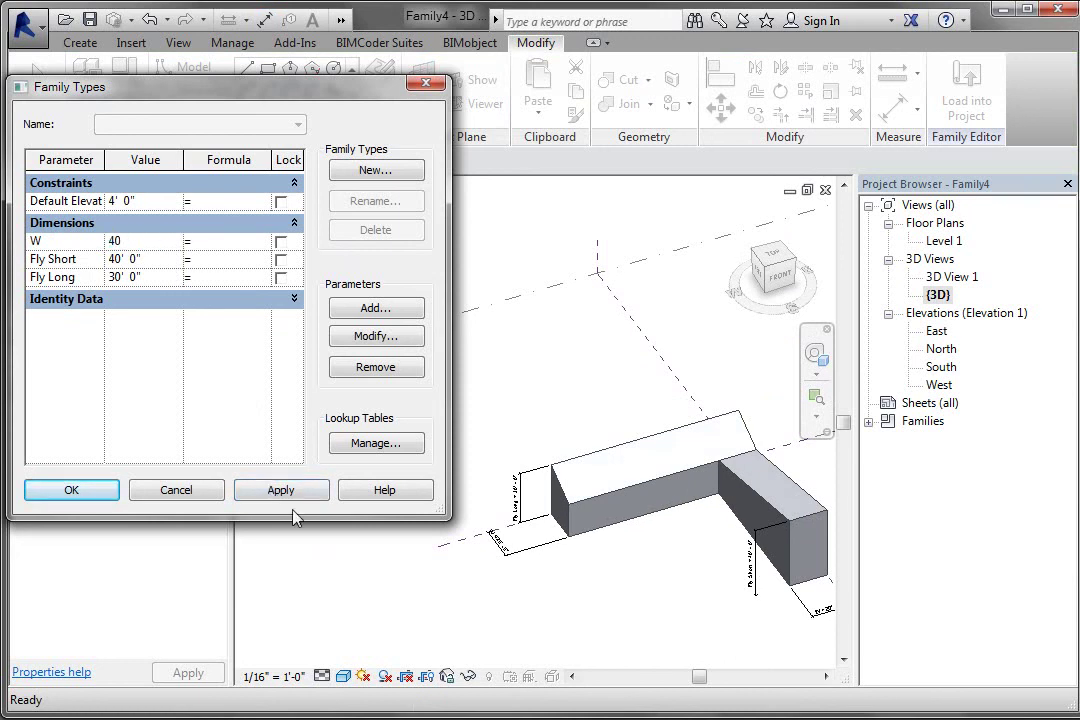
{"action": "left_click", "coordinate": [280, 490]}
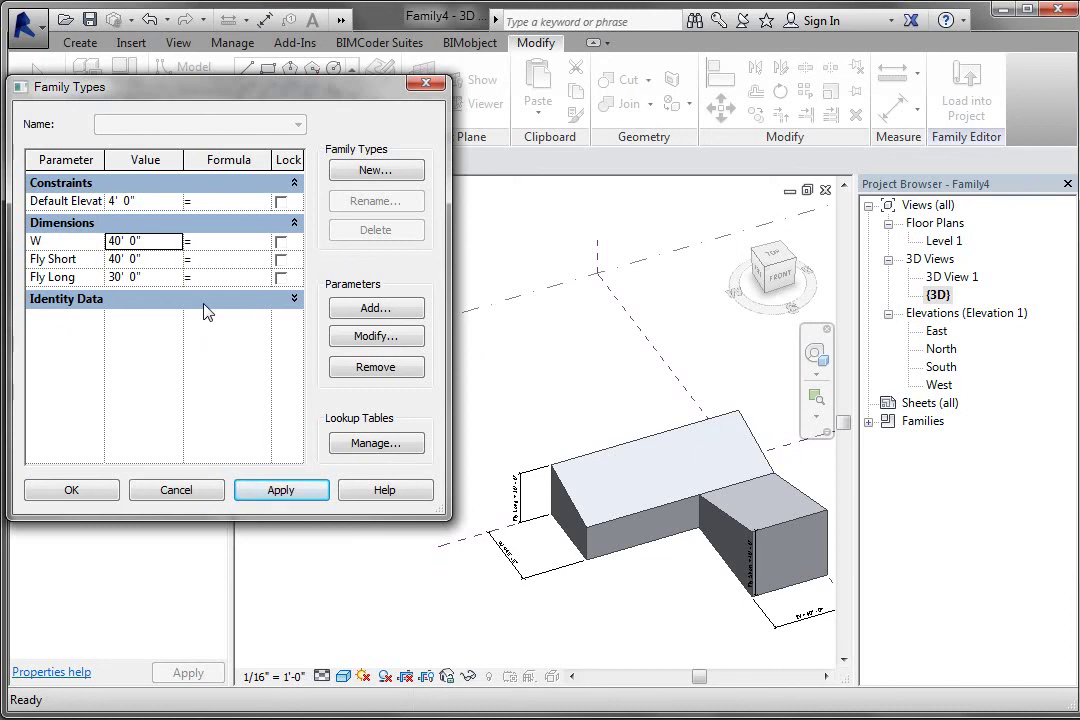
Create a new family type named "40 x 40 x 30" from the current parameter values.
{"action": "left_click", "coordinate": [373, 178]}
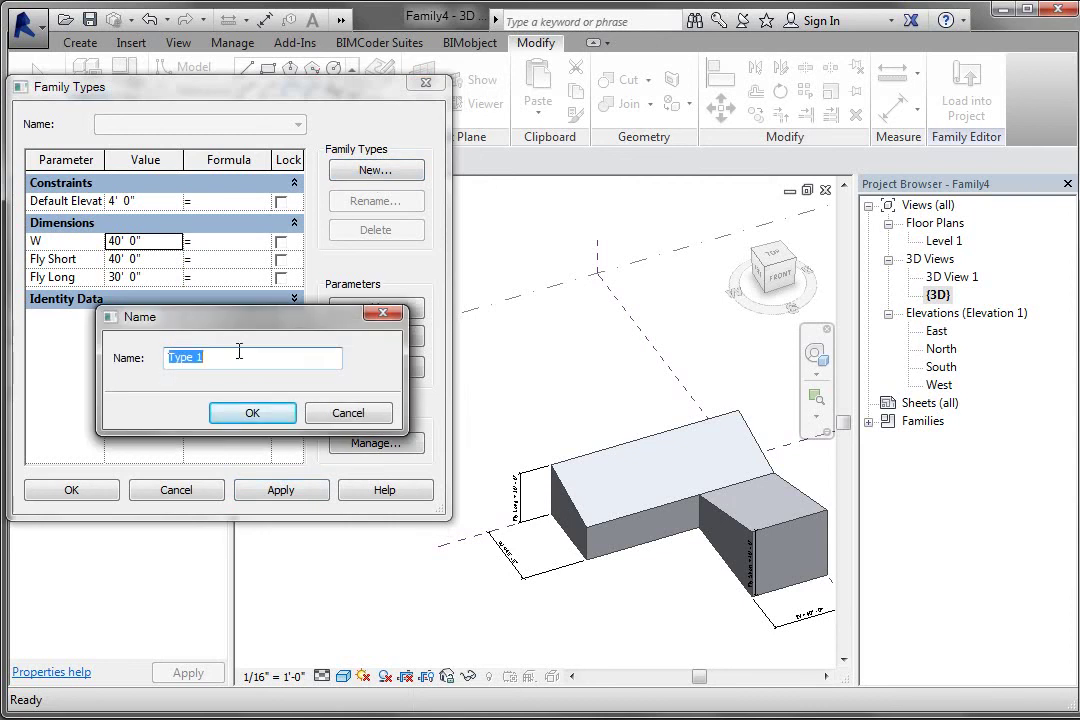
{"action": "type", "text": "40 x 40 x 30"}
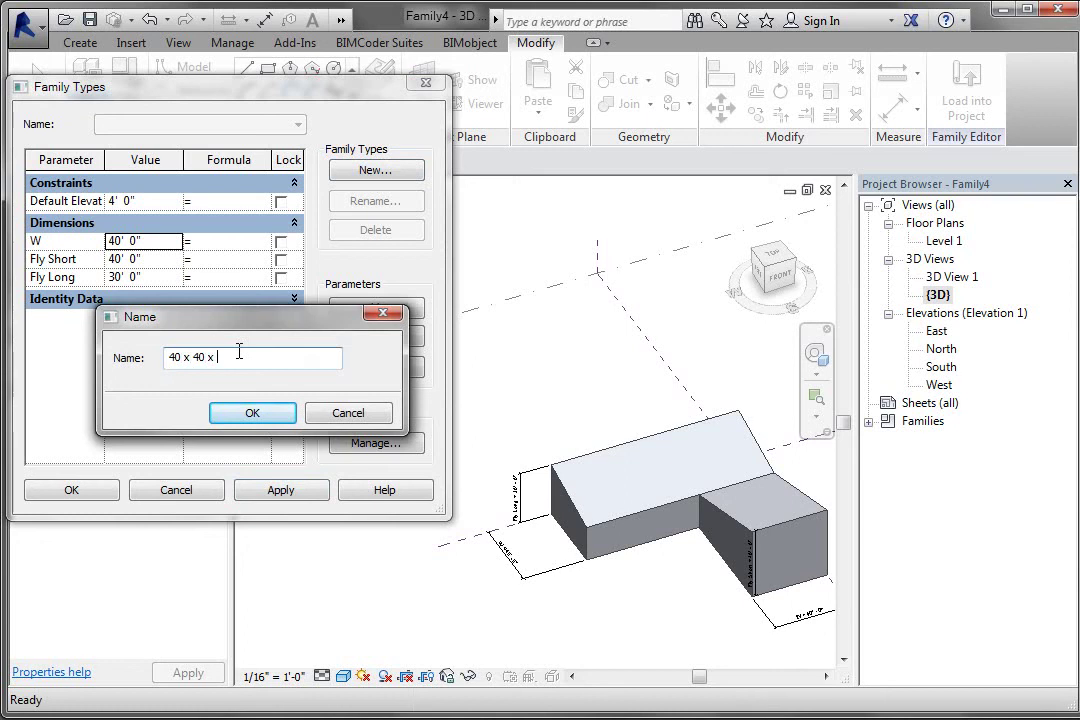
{"action": "left_click", "coordinate": [252, 413]}
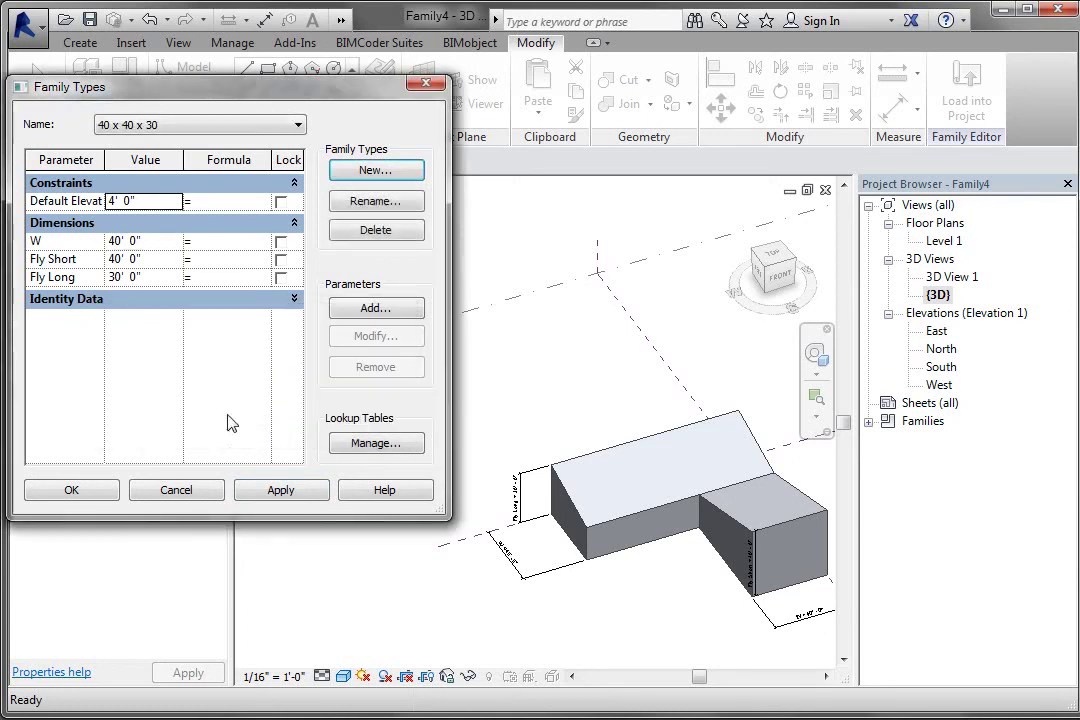
Create a second family type named "30 x 30 x 30".
{"action": "left_click", "coordinate": [381, 172]}
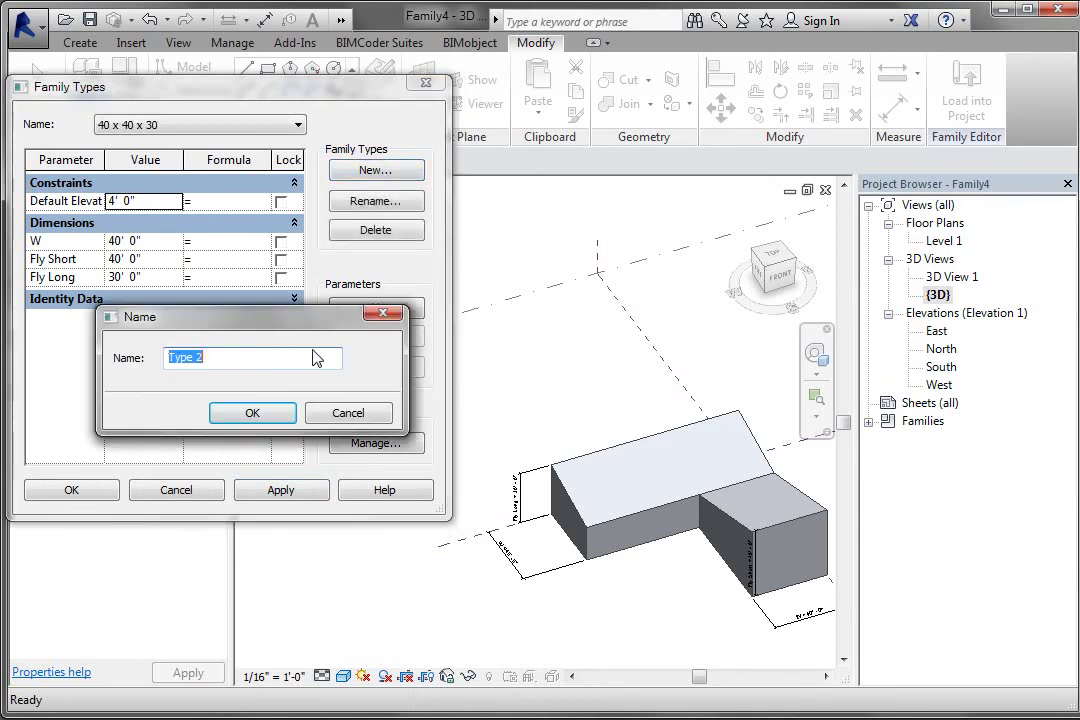
{"action": "type", "text": "30 x 30 x 30"}
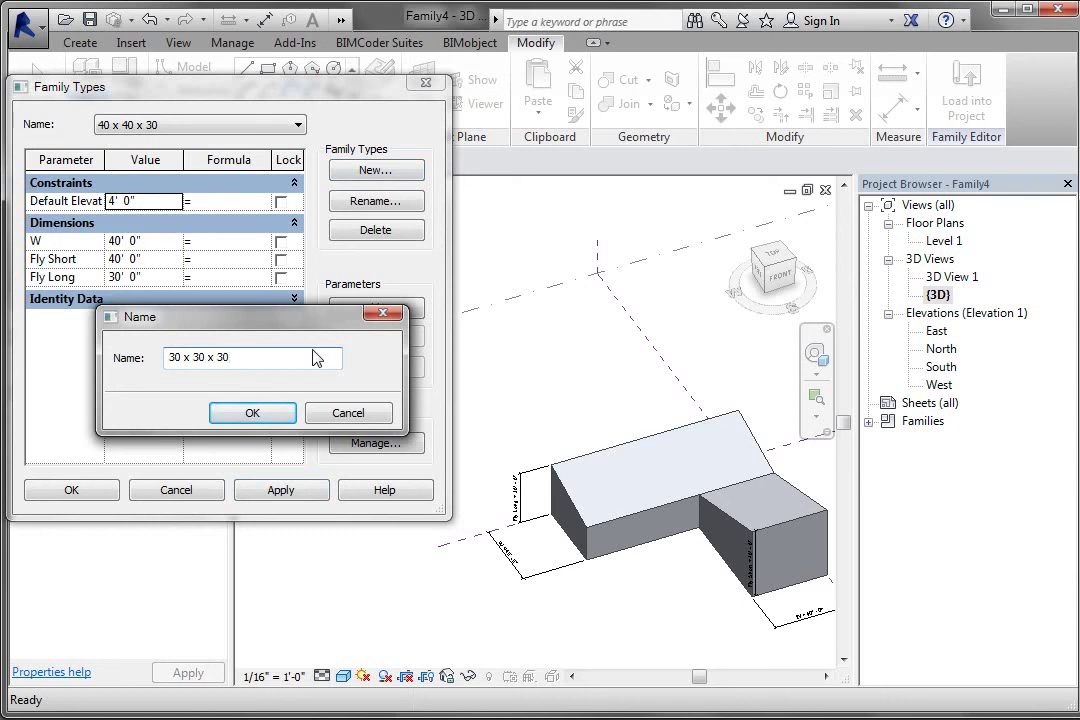
{"action": "left_click", "coordinate": [287, 416]}
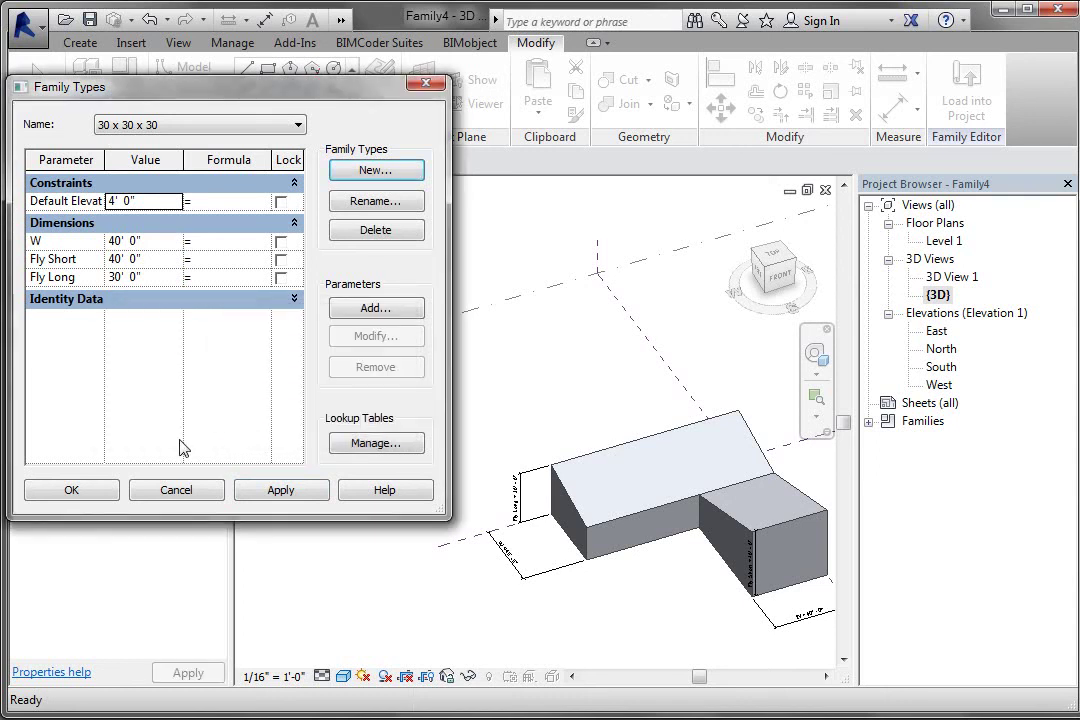
Set W and Fly Short to 30' for the 30 x 30 x 30 type and apply the values to the mass.
{"action": "left_click", "coordinate": [152, 241]}
{"action": "type", "text": "3"}
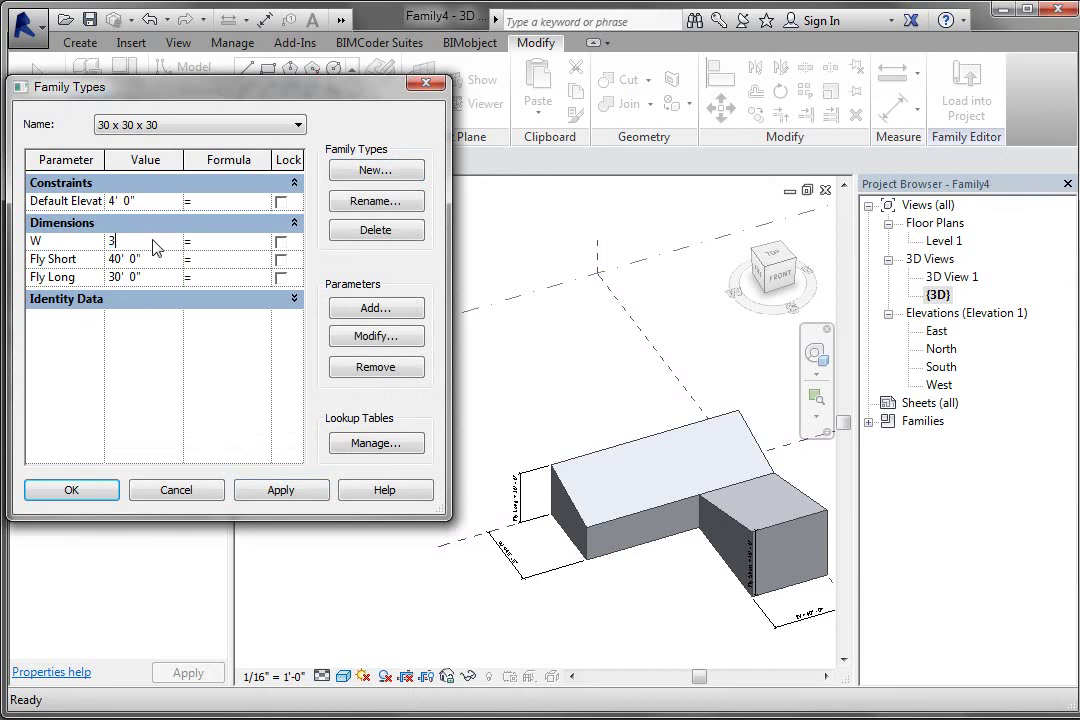
{"action": "type", "text": "0"}
{"action": "left_click", "coordinate": [148, 264]}
{"action": "left_click_drag", "start_coordinate": [147, 263], "coordinate": [55, 266]}
{"action": "type", "text": "30"}
{"action": "left_click", "coordinate": [158, 280]}
{"action": "left_click", "coordinate": [281, 490]}
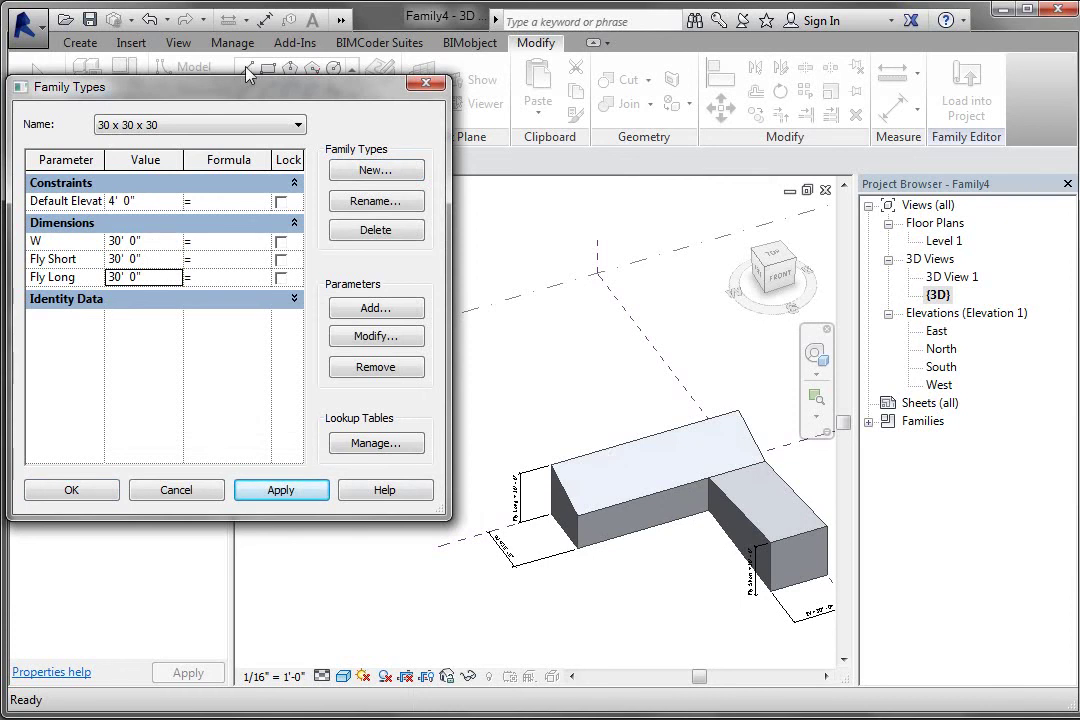
Switch the current family type to 40 x 40 x 30 and apply it to the mass.
{"action": "left_click", "coordinate": [213, 128]}
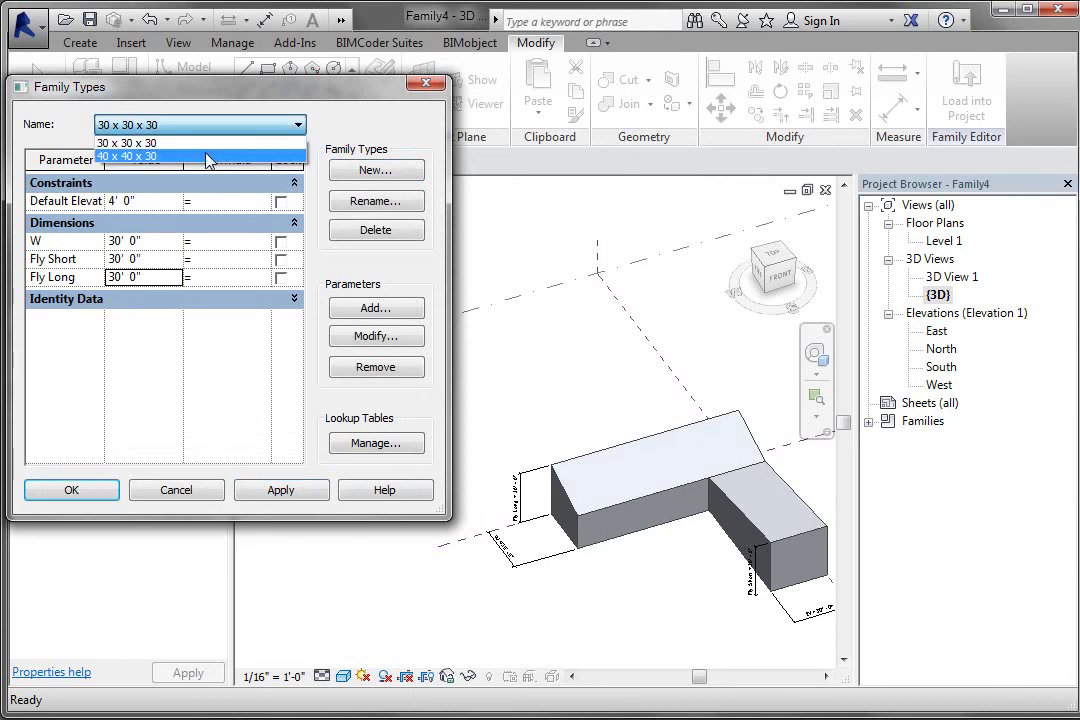
{"action": "left_click", "coordinate": [212, 157]}
{"action": "left_click", "coordinate": [292, 492]}
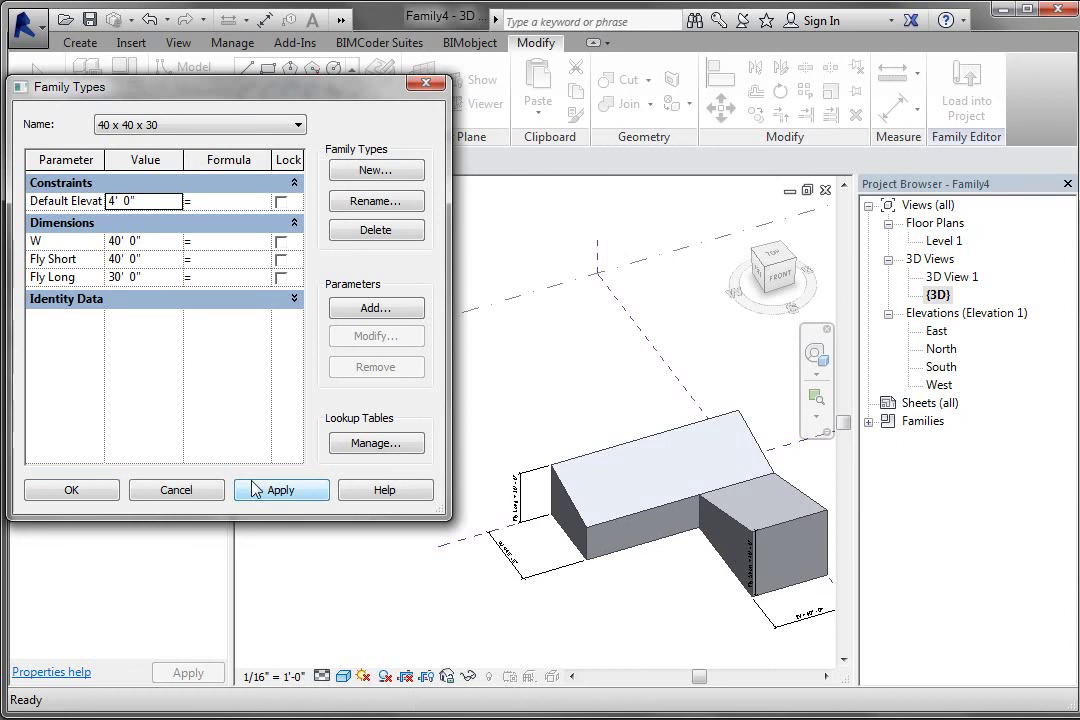
Create a third family type named "30 x 70 x 40".
{"action": "left_click", "coordinate": [352, 174]}
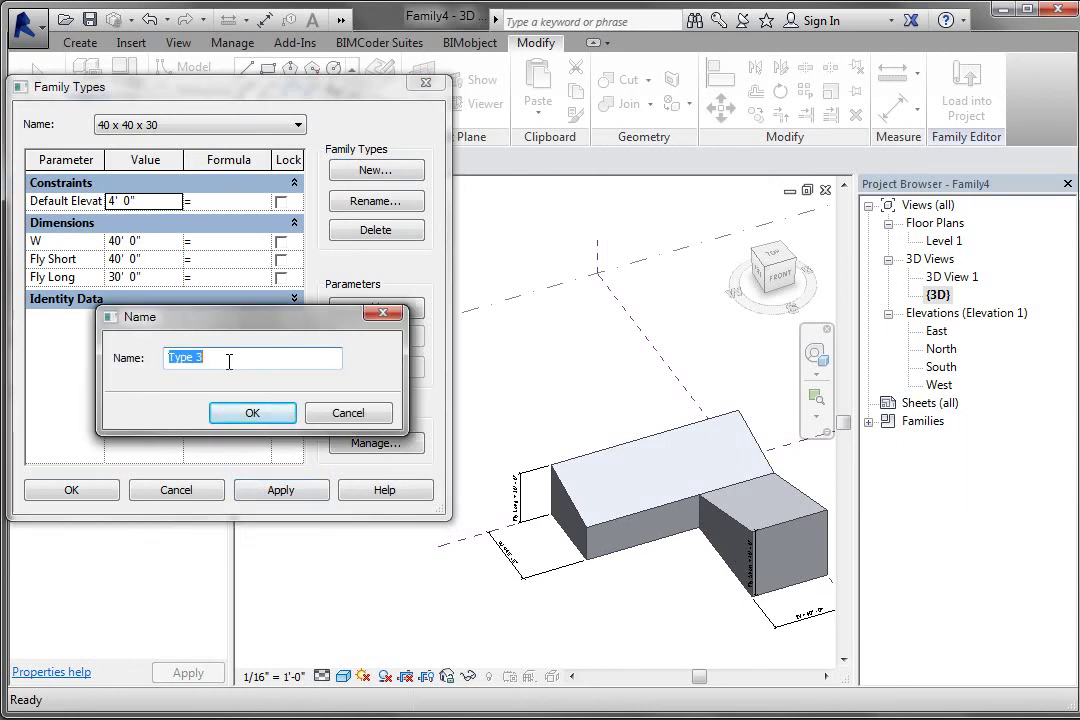
{"action": "left_click_drag", "start_coordinate": [197, 358], "coordinate": [140, 357]}
{"action": "key", "text": "BackSpace"}
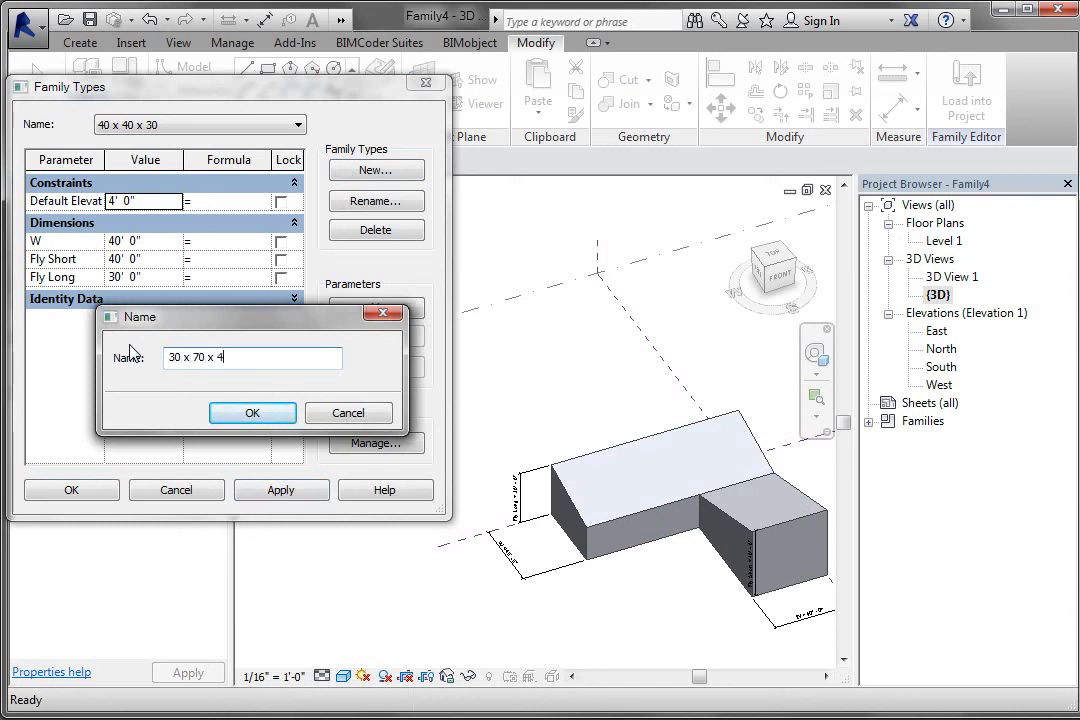
{"action": "left_click", "coordinate": [284, 414]}
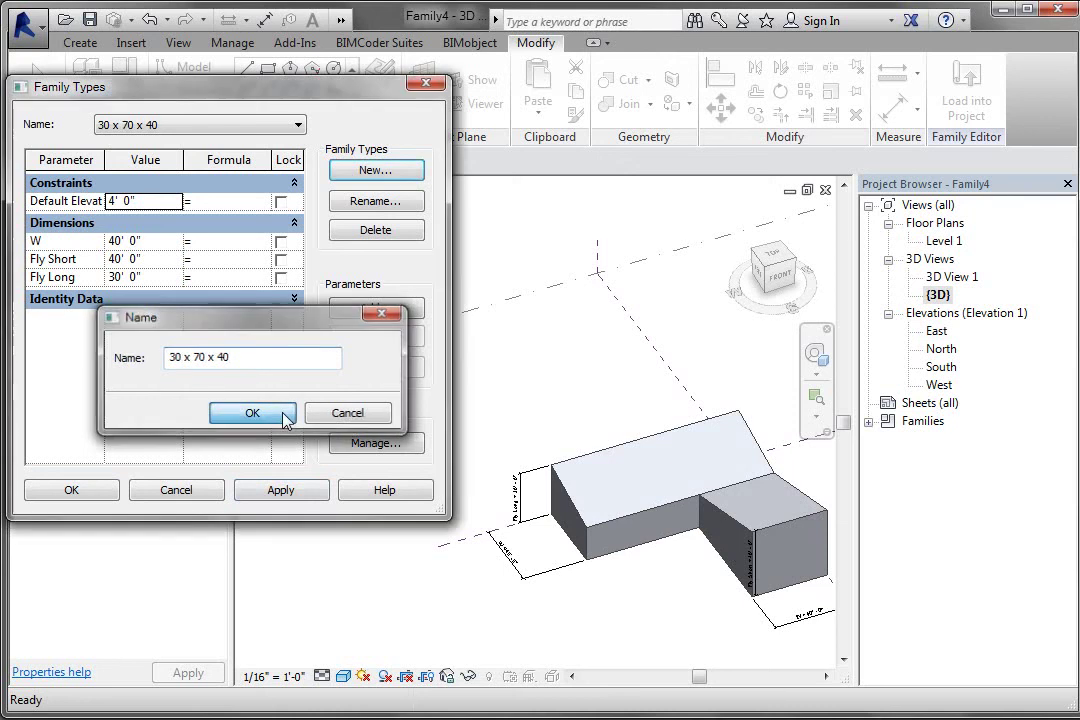
Set W to 30', Fly Short to 70' and Fly Long to 40' for the 30 x 70 x 40 type, and accept the family types.
{"action": "left_click", "coordinate": [153, 246]}
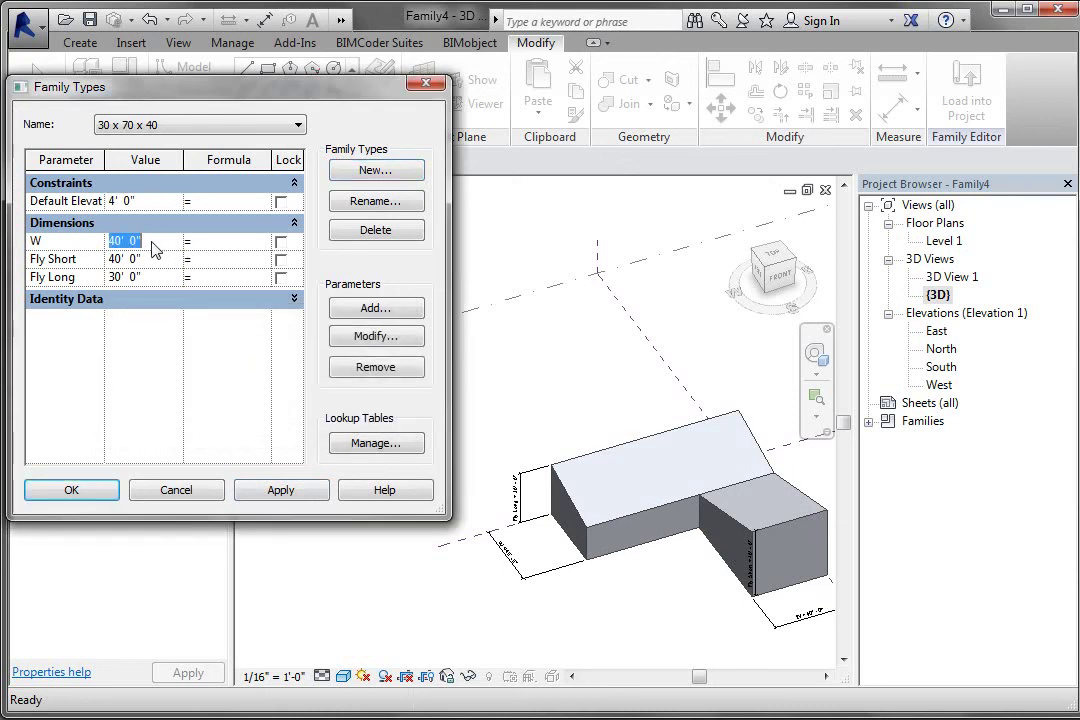
{"action": "type", "text": "30"}
{"action": "left_click", "coordinate": [159, 268]}
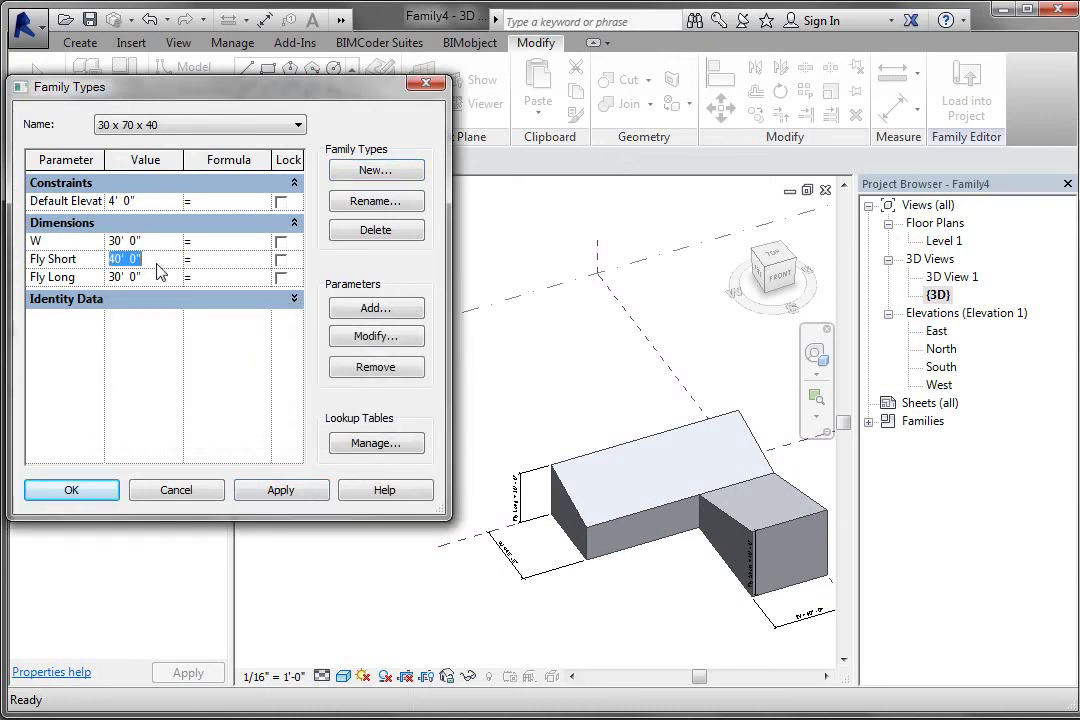
{"action": "type", "text": "70"}
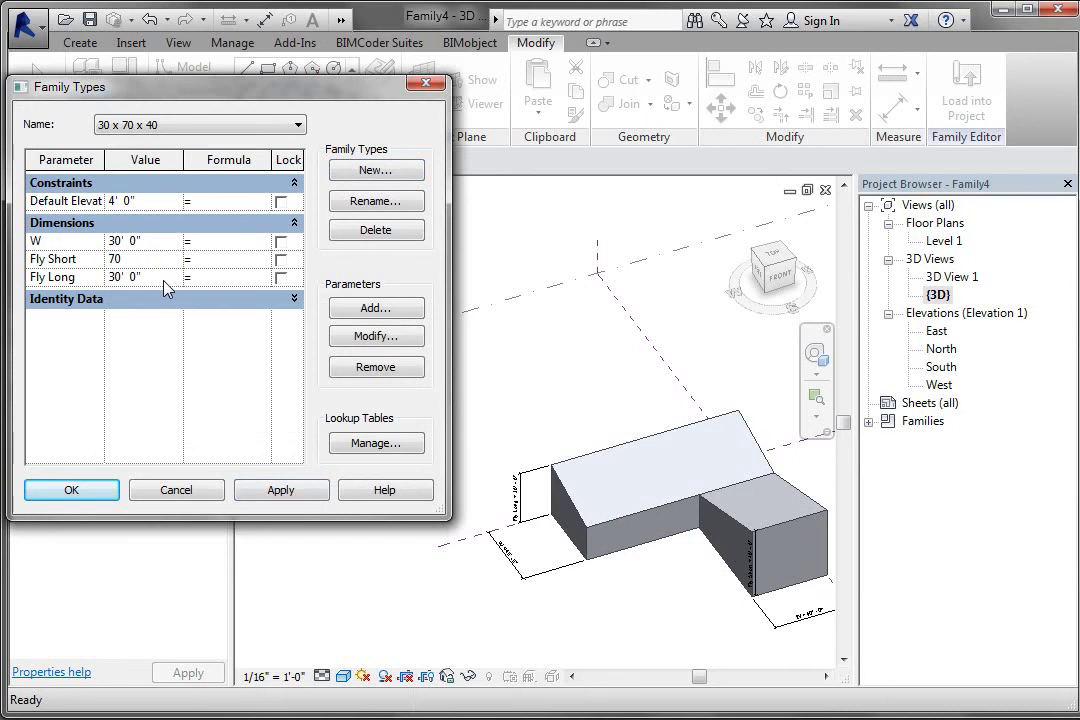
{"action": "left_click", "coordinate": [165, 282]}
{"action": "type", "text": "40"}
{"action": "left_click", "coordinate": [290, 490]}
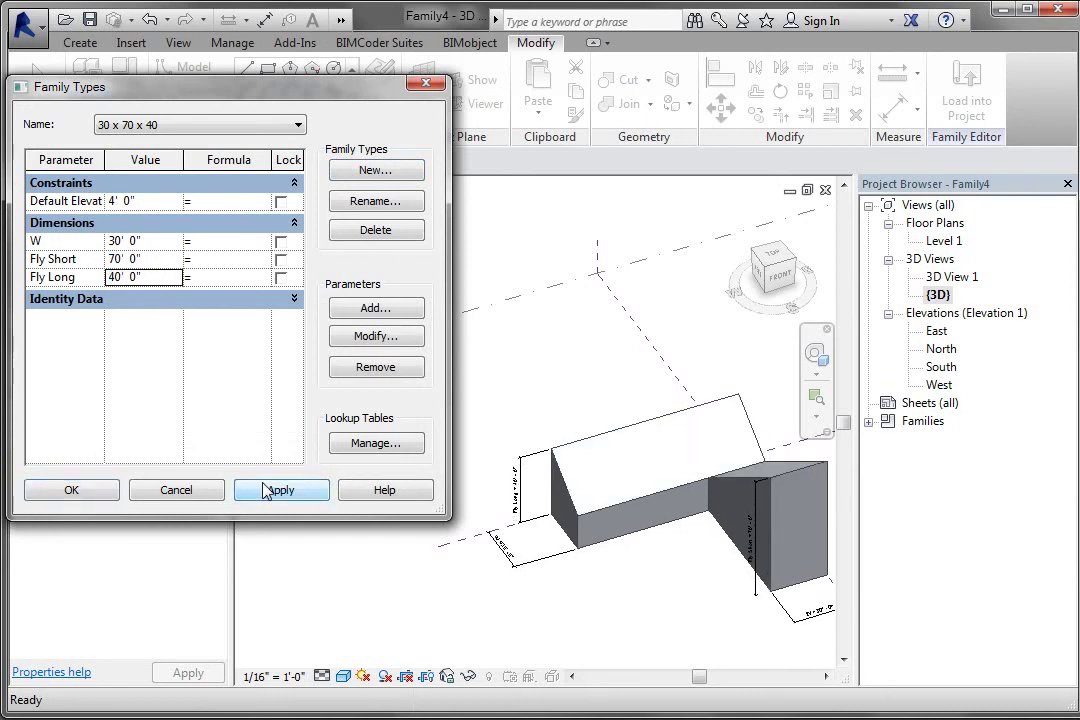
{"action": "left_click", "coordinate": [92, 492]}
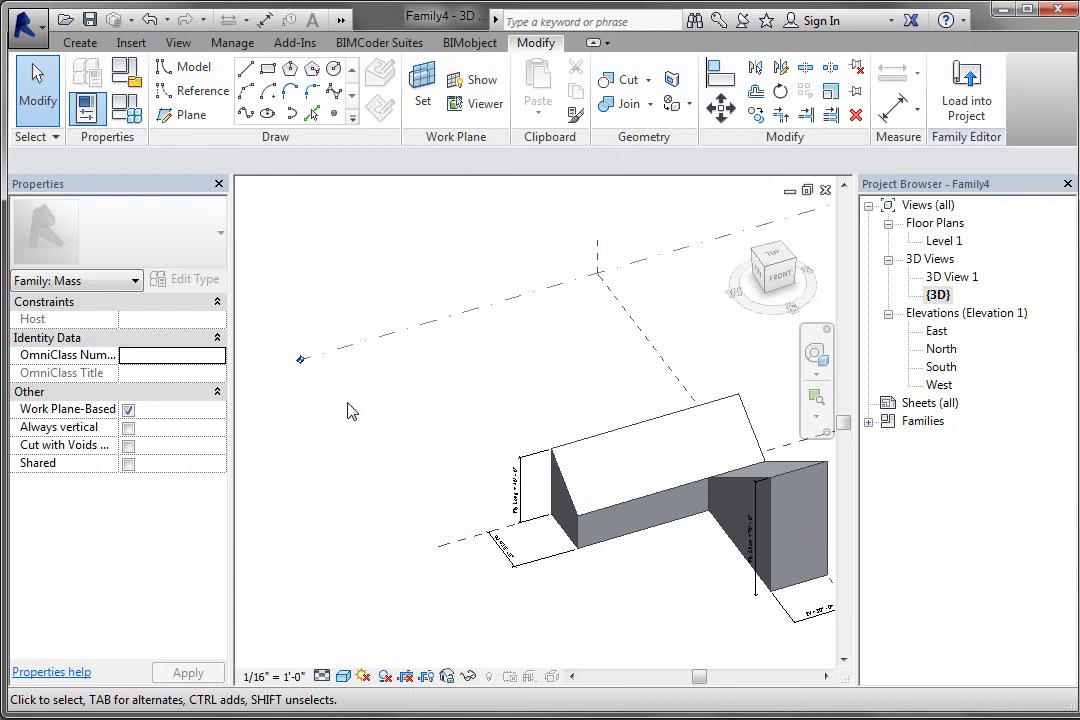
{"action": "scroll", "coordinate": [362, 405], "scroll_direction": "down", "scroll_amount": 2}
{"action": "middle_click_drag", "start_coordinate": [367, 400], "coordinate": [424, 369], "text": "shift"}
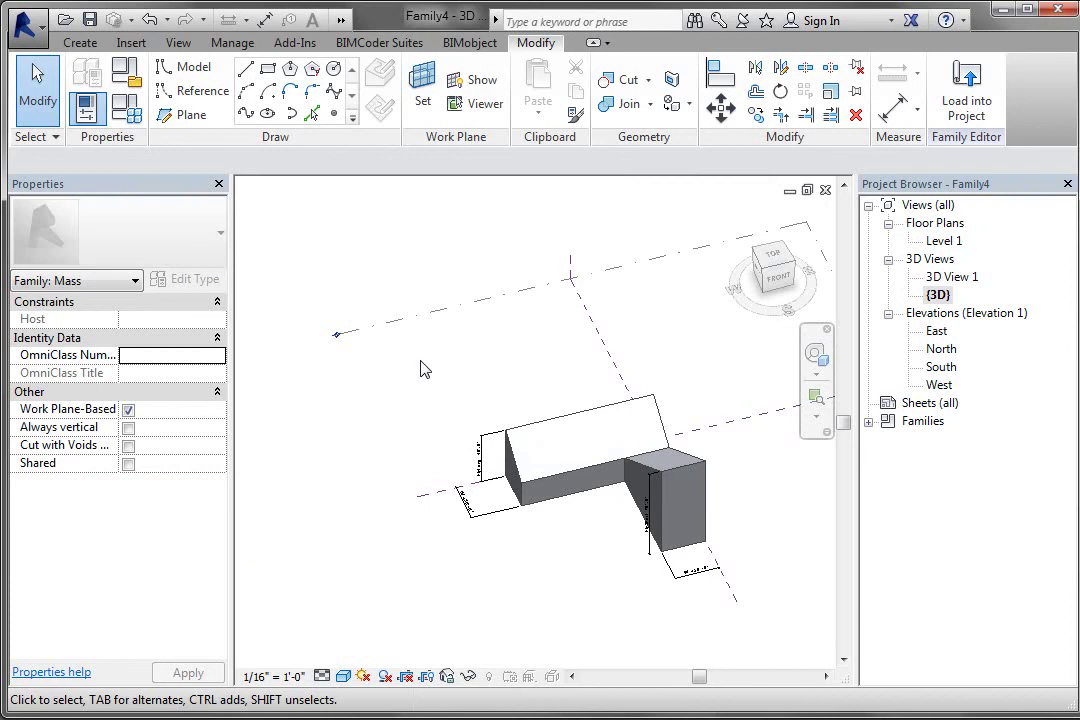